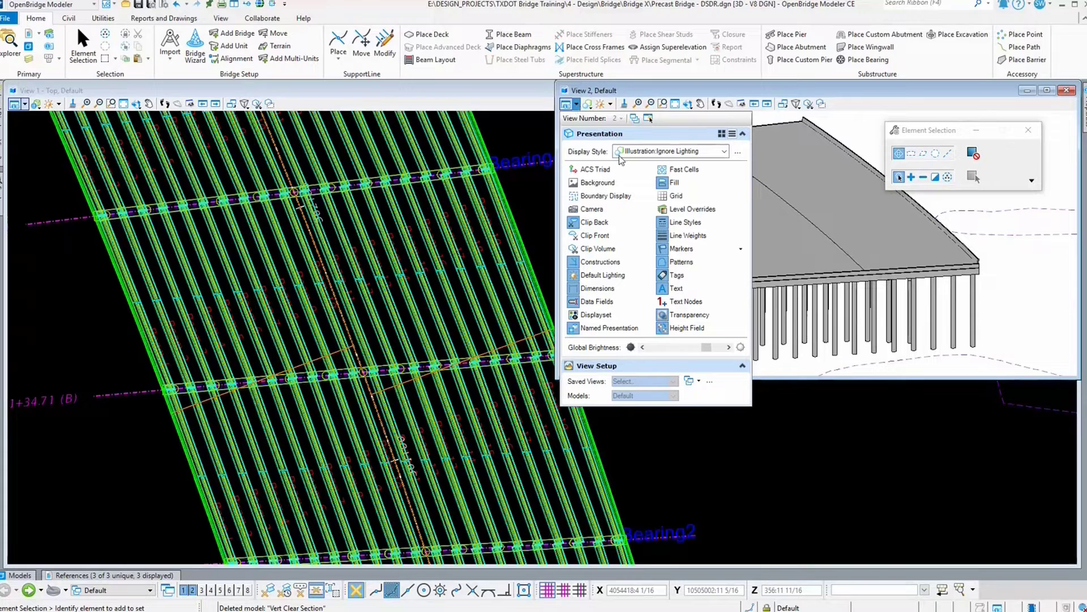
Step: Switch View 2's display style to Smooth, then to Monochrome
{"action": "left_click", "coordinate": [722, 153]}
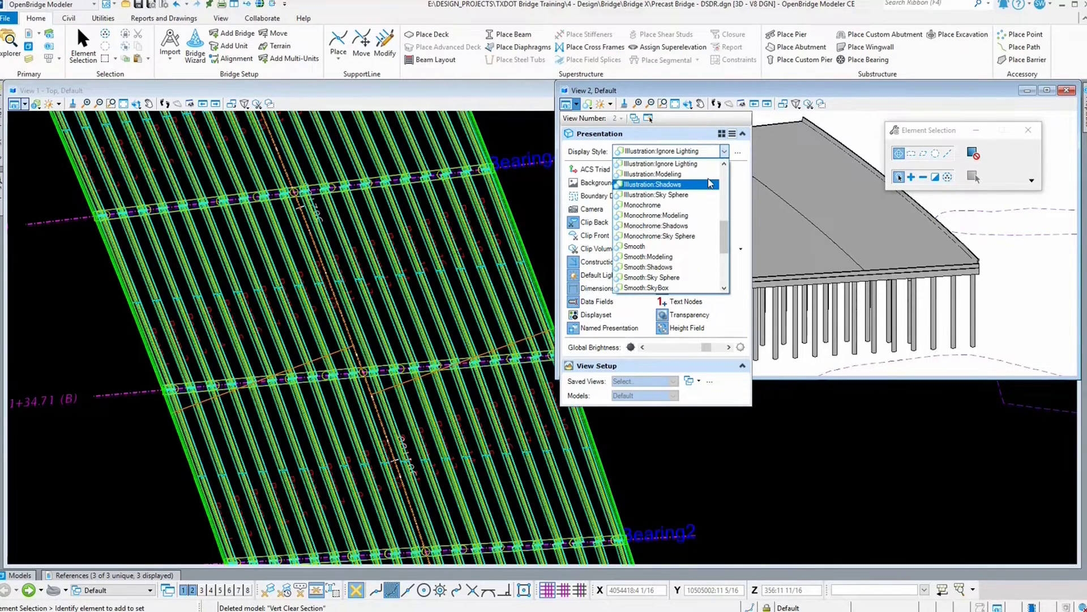
{"action": "left_click", "coordinate": [677, 247]}
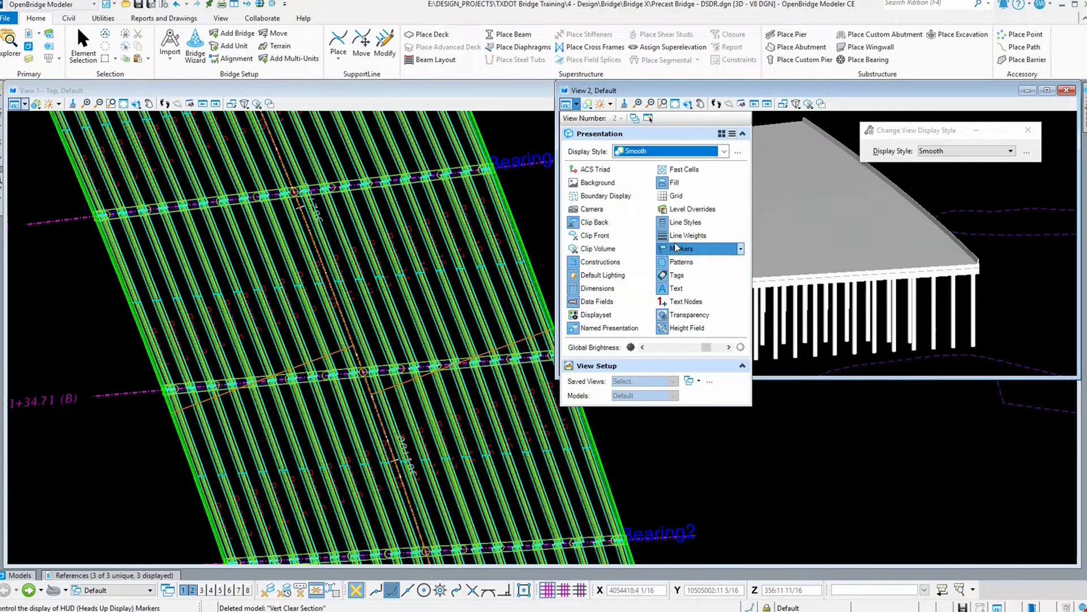
{"action": "left_click", "coordinate": [724, 151]}
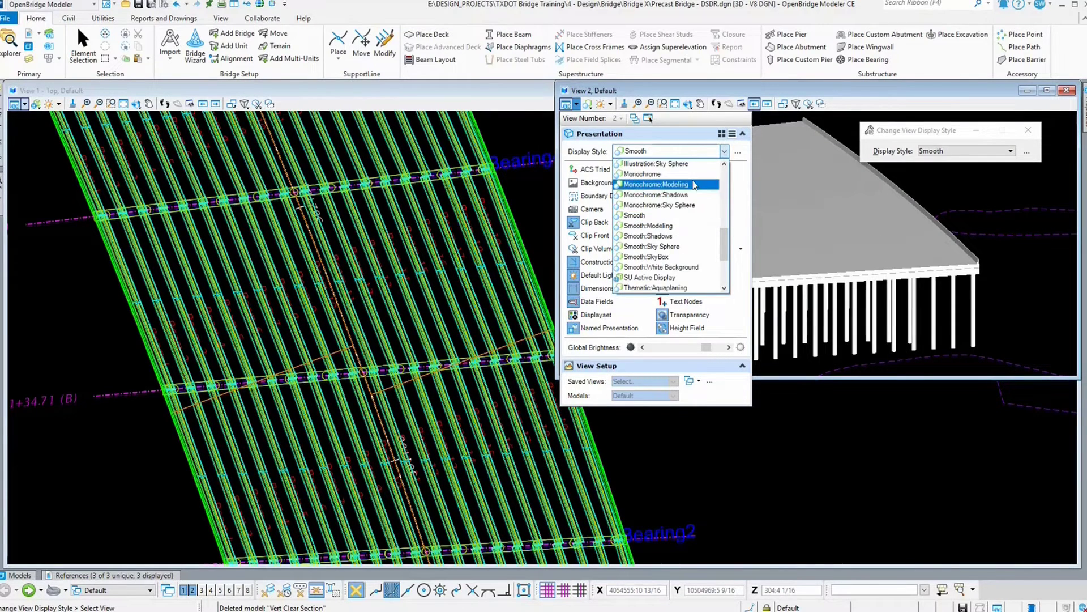
{"action": "left_click", "coordinate": [695, 174]}
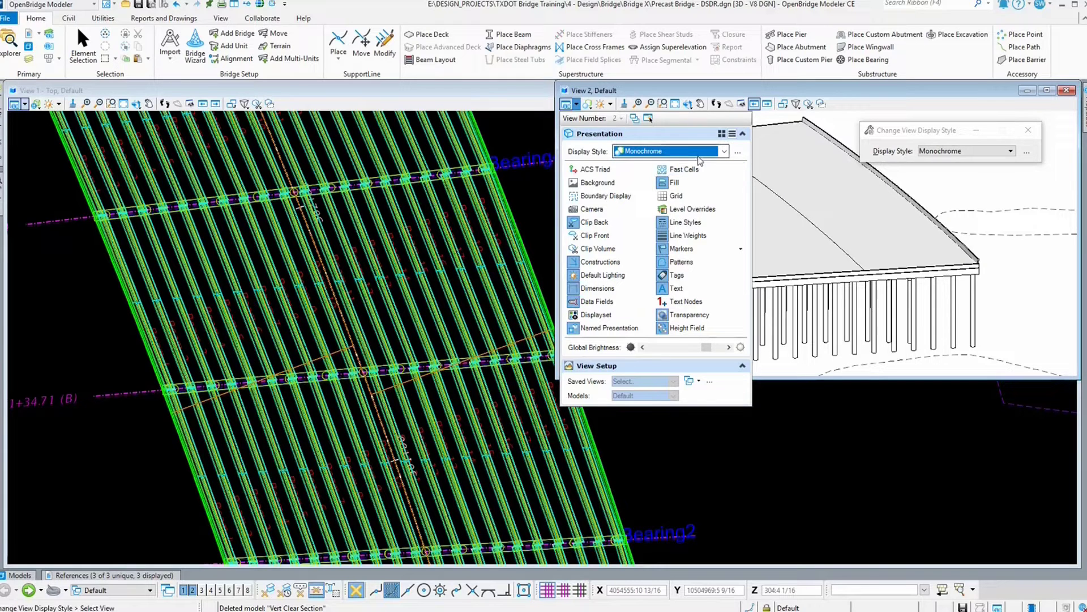
Step: Set View 2's display style to Illustration:Ignore Lighting
{"action": "left_click", "coordinate": [682, 151]}
{"action": "scroll", "coordinate": [679, 206], "scroll_direction": "up", "scroll_amount": 2}
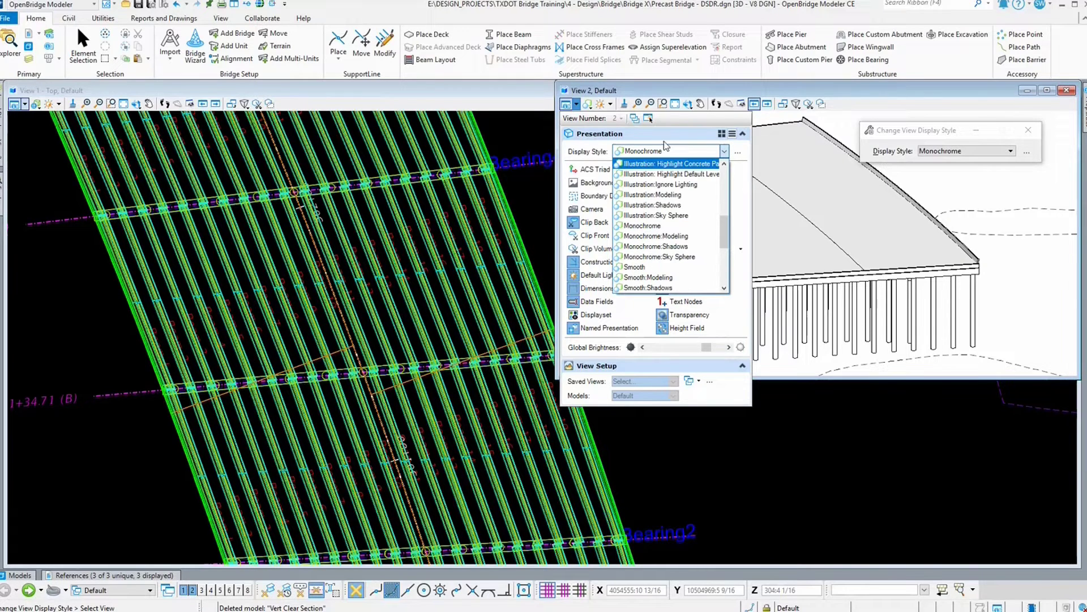
{"action": "left_click", "coordinate": [660, 184]}
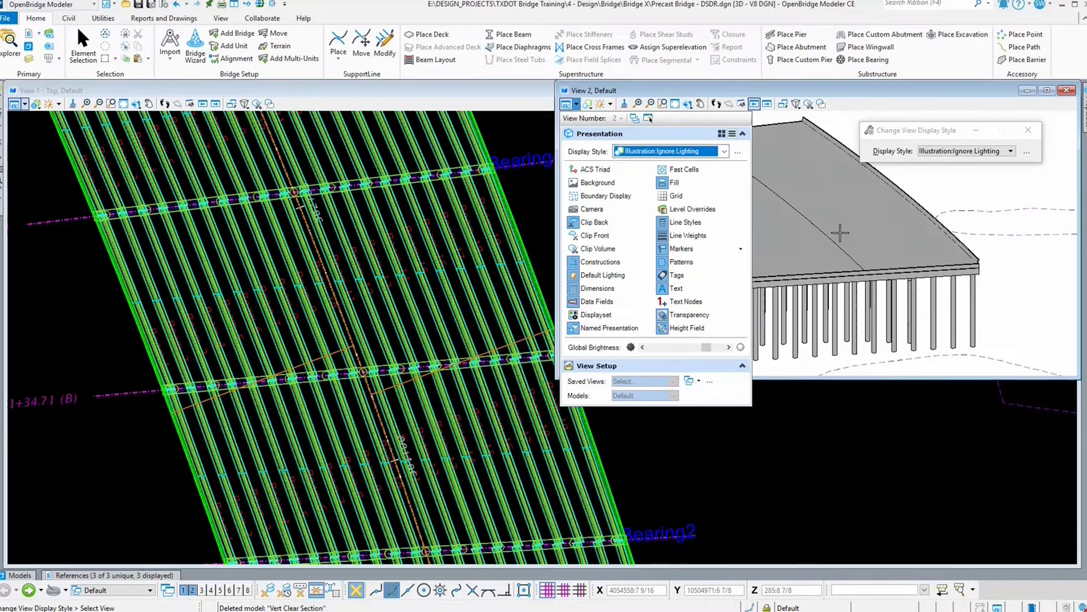
Step: Switch the display style to Wireframe in the Change View Display Style dialog
{"action": "left_click", "coordinate": [998, 155]}
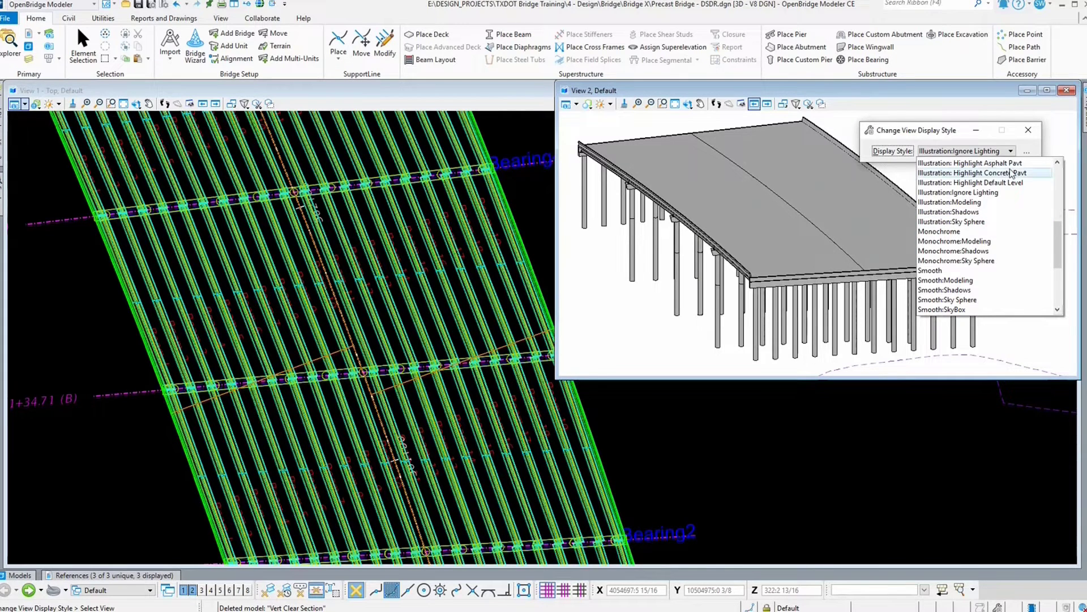
{"action": "scroll", "coordinate": [974, 260], "scroll_direction": "down", "scroll_amount": 4}
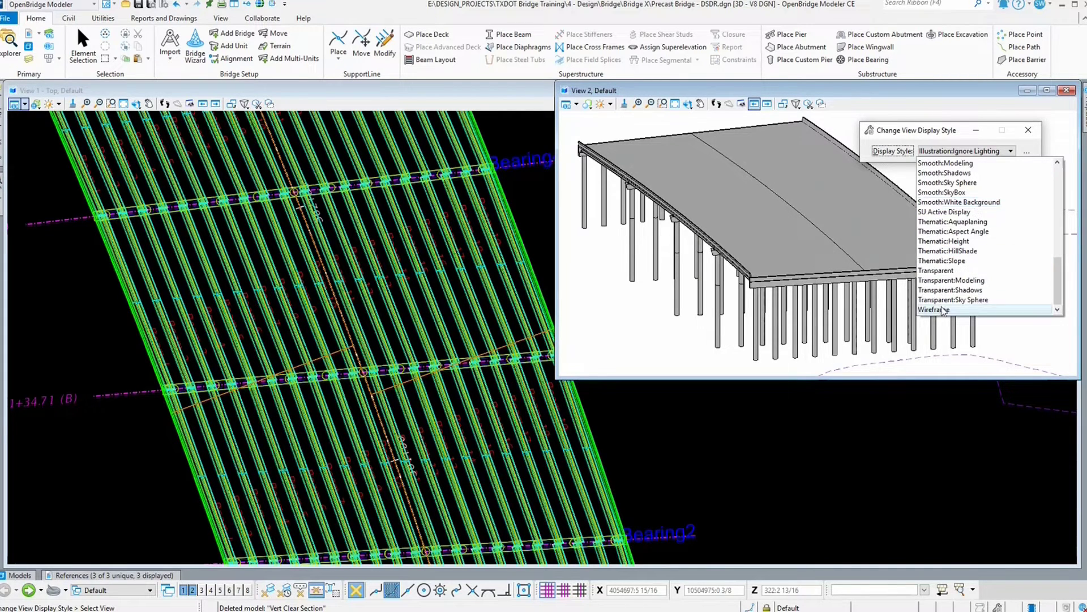
{"action": "left_click", "coordinate": [943, 310]}
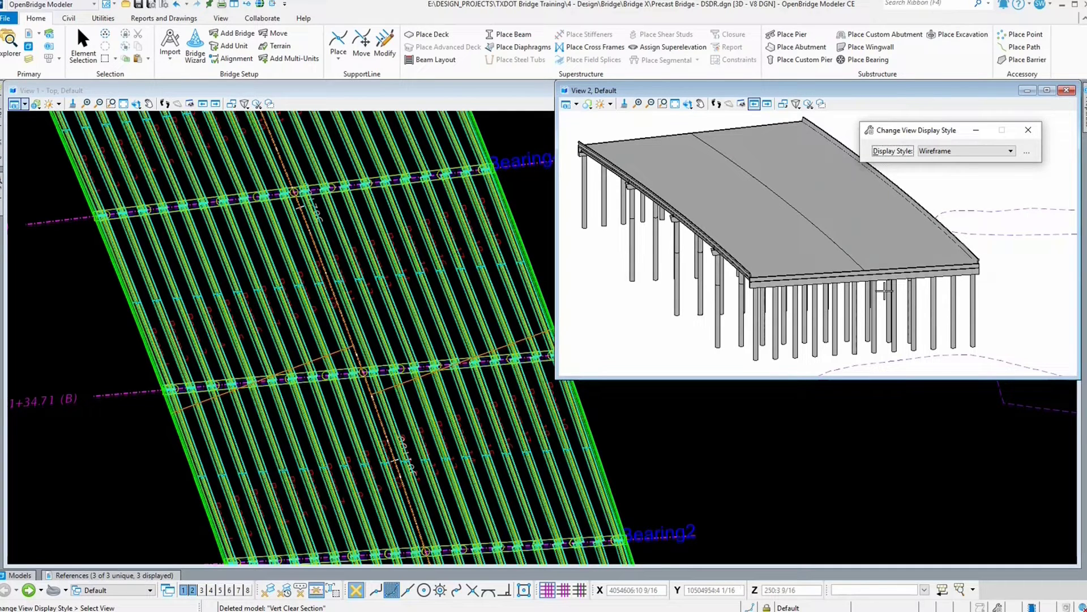
Step: Switch the display style to Transparent in the Change View Display Style dialog
{"action": "left_click", "coordinate": [956, 150]}
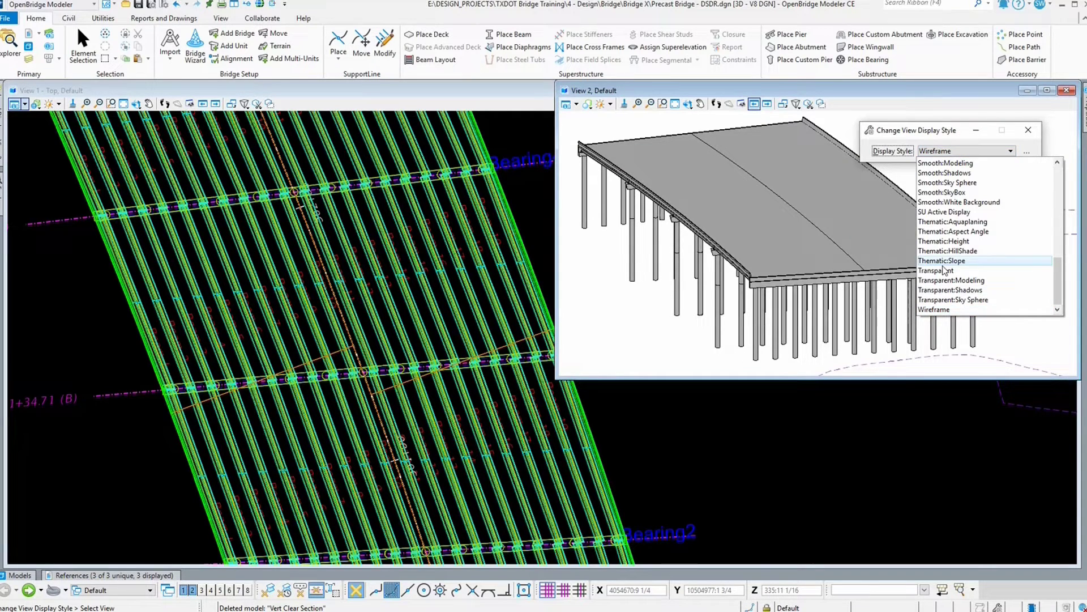
{"action": "left_click", "coordinate": [944, 271]}
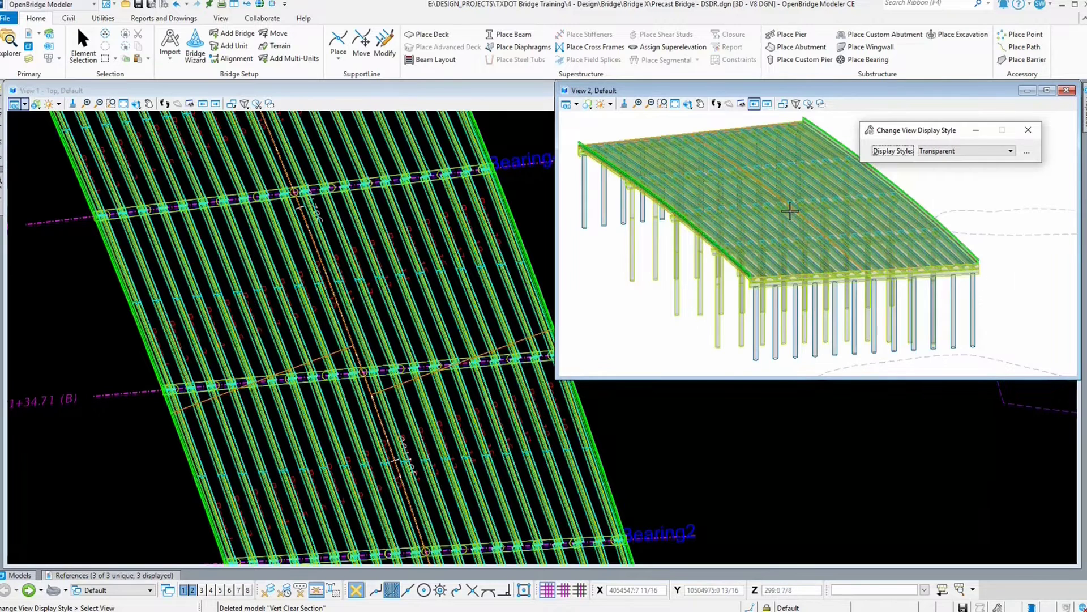
Step: Apply the Thematic:Height display style to View 2
{"action": "left_click", "coordinate": [975, 151]}
{"action": "left_click", "coordinate": [944, 241]}
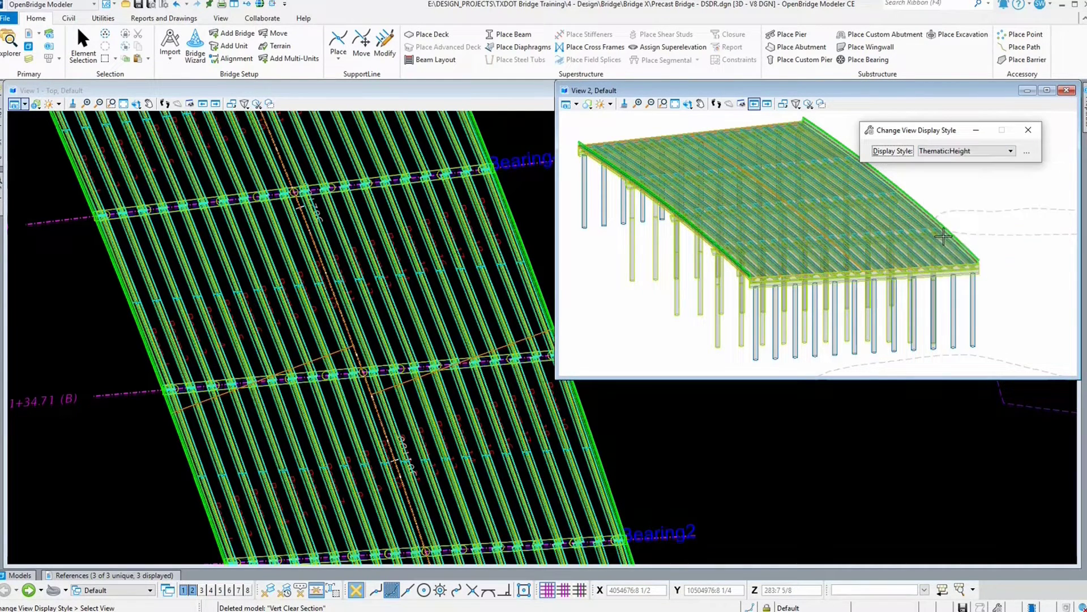
{"action": "left_click", "coordinate": [792, 207]}
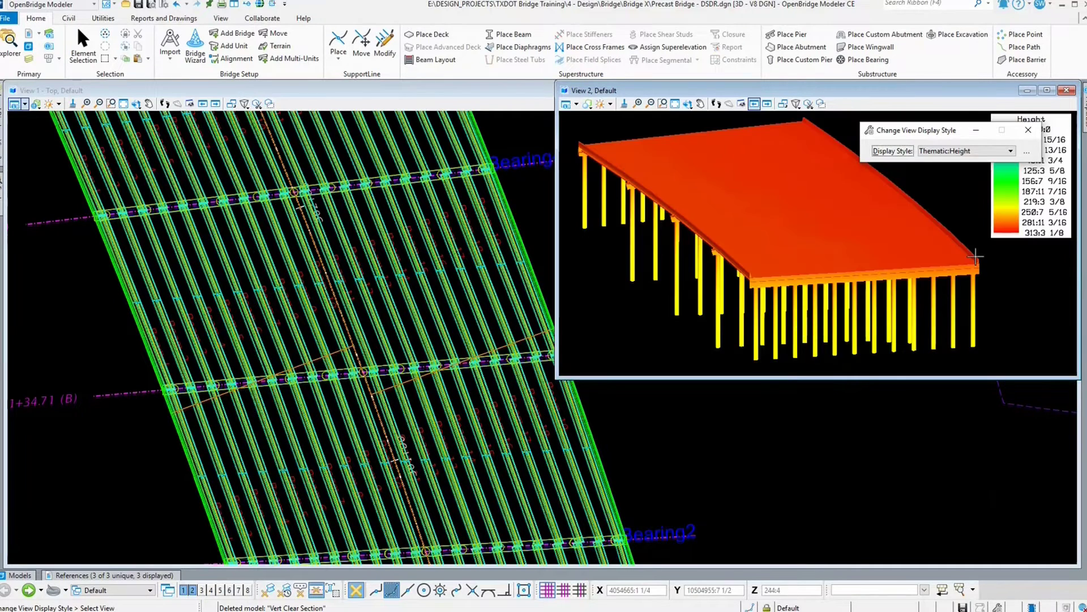
Step: Move the Change View Display Style dialog and apply Illustration:Ignore Lighting to View 2
{"action": "left_click_drag", "start_coordinate": [942, 129], "coordinate": [850, 120]}
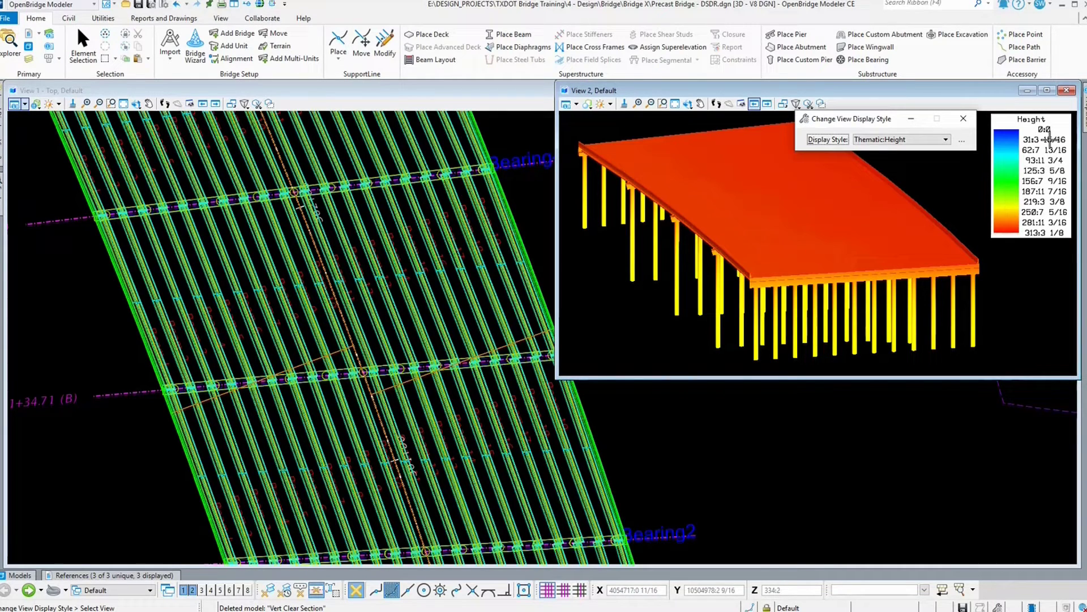
{"action": "left_click", "coordinate": [879, 145]}
{"action": "scroll", "coordinate": [895, 164], "scroll_direction": "up", "scroll_amount": 5}
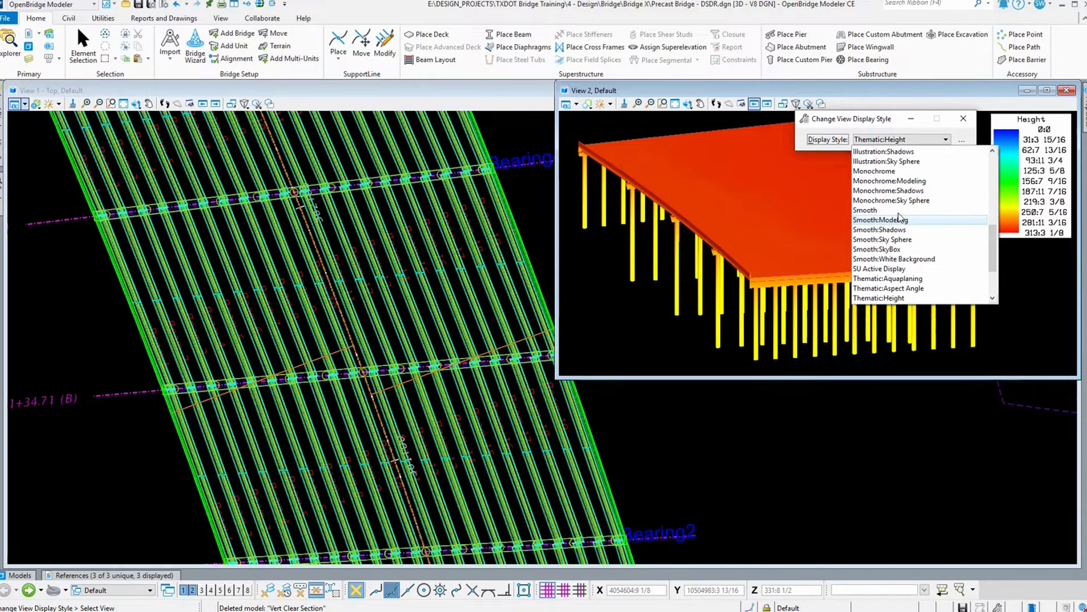
{"action": "scroll", "coordinate": [883, 170], "scroll_direction": "up", "scroll_amount": 2}
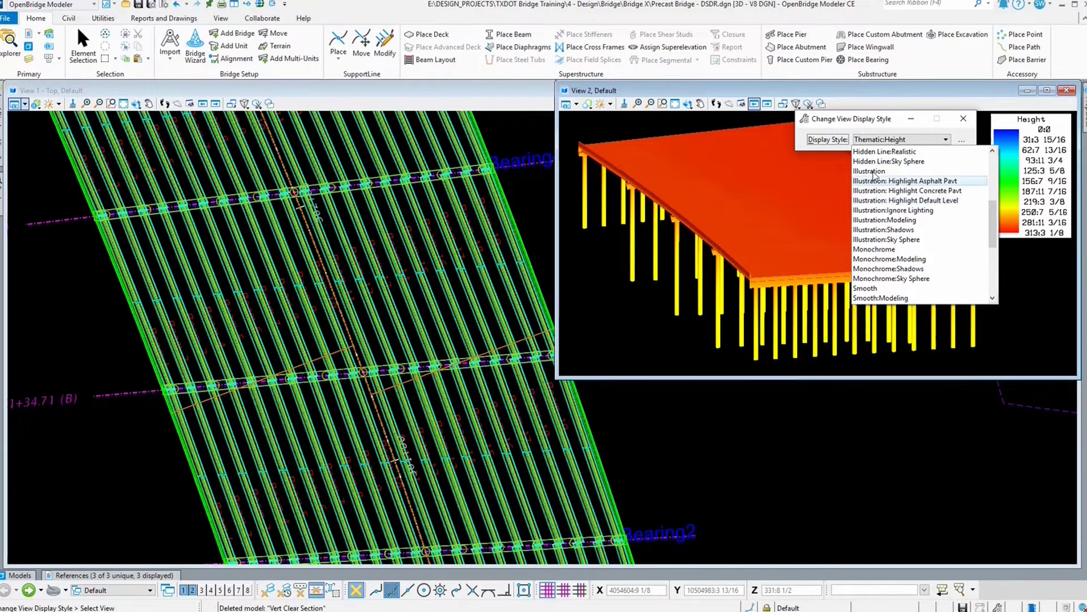
{"action": "left_click", "coordinate": [909, 211]}
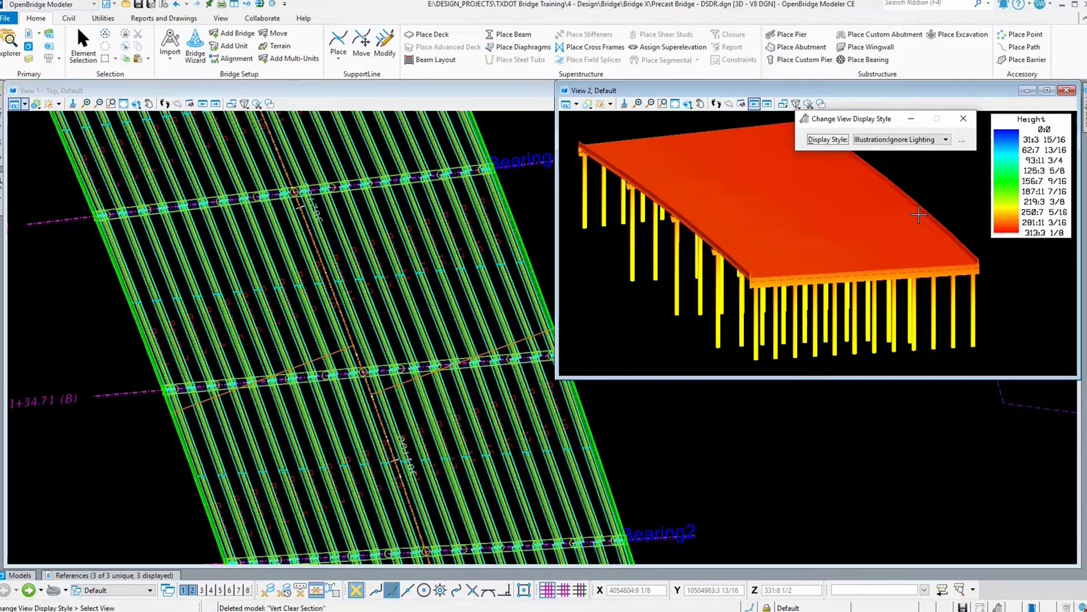
{"action": "left_click", "coordinate": [818, 251]}
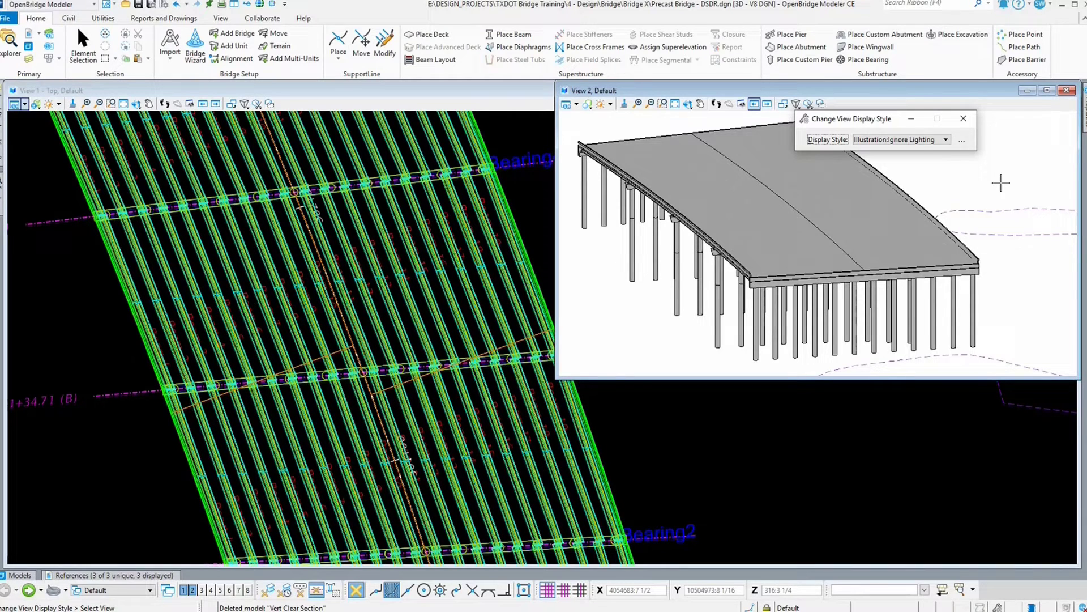
Step: Open the Display Styles editor dialog and scroll through its list of styles
{"action": "left_click", "coordinate": [962, 141]}
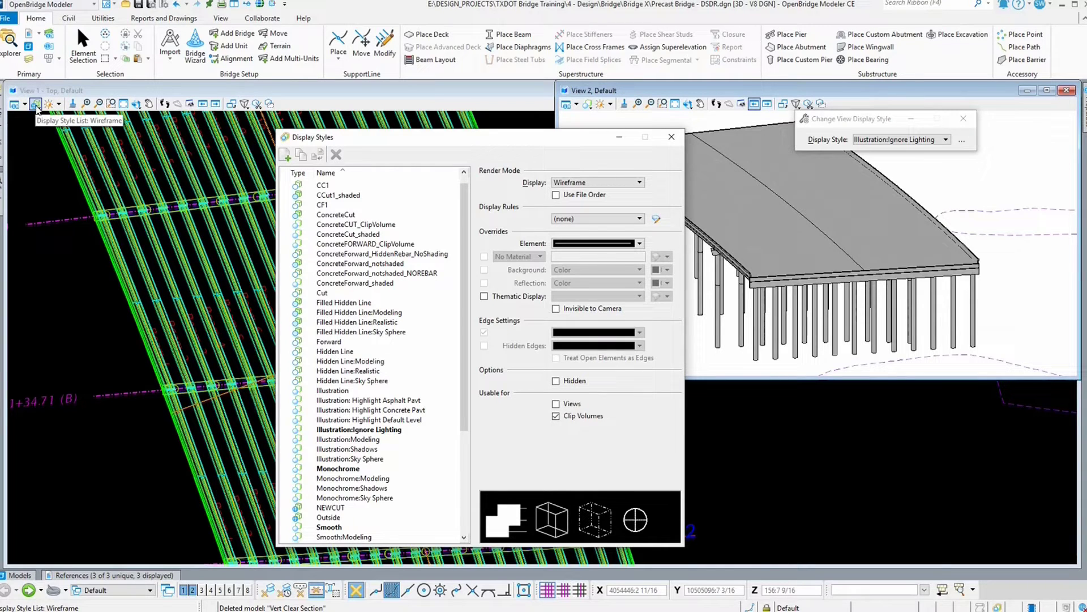
{"action": "left_click", "coordinate": [586, 105]}
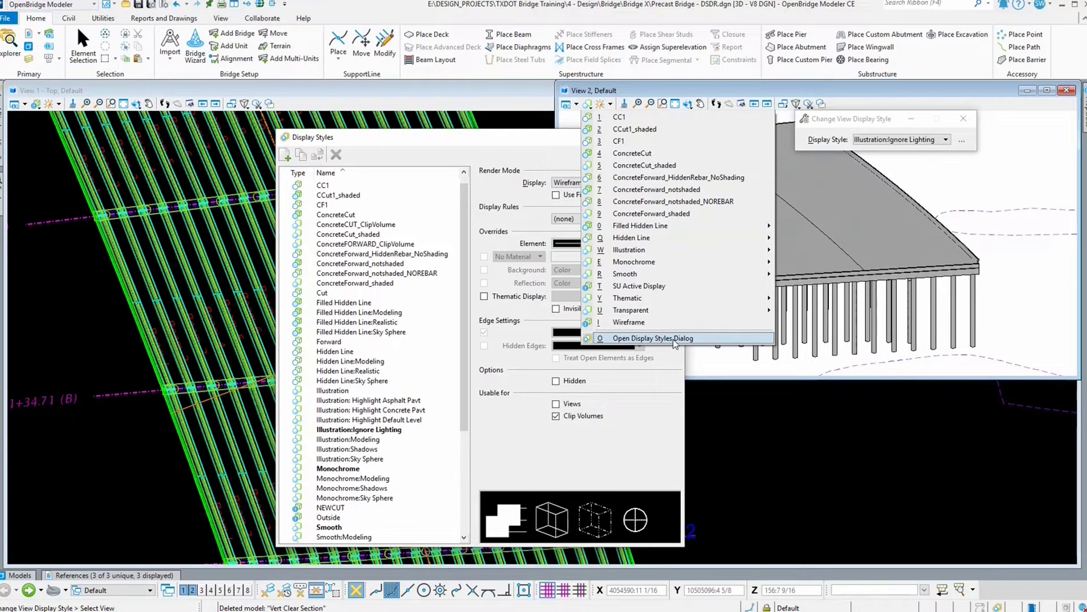
{"action": "left_click", "coordinate": [1025, 293]}
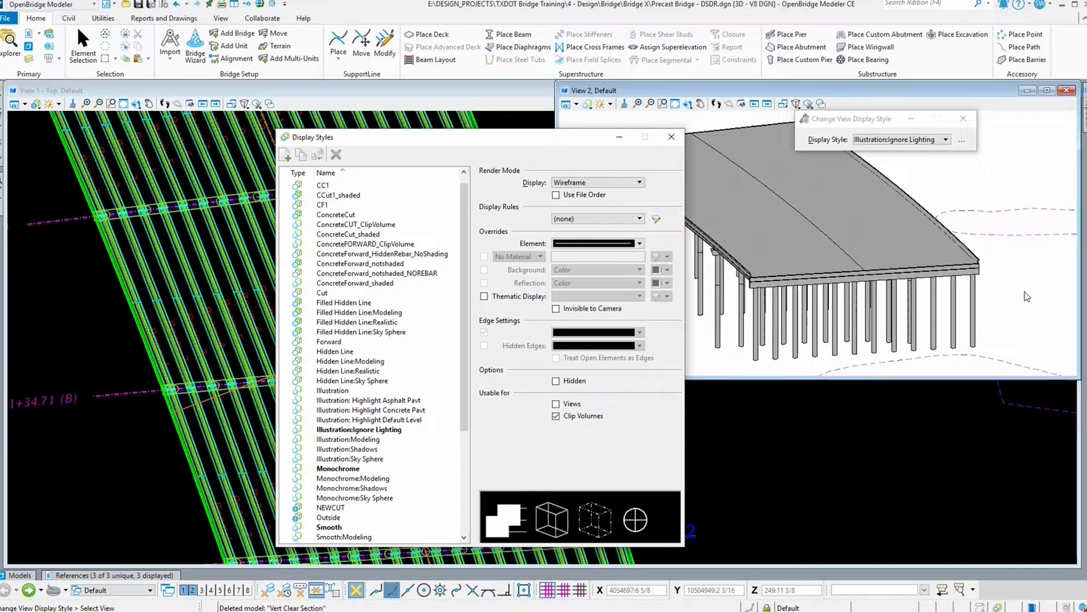
{"action": "left_click_drag", "start_coordinate": [542, 154], "coordinate": [450, 125]}
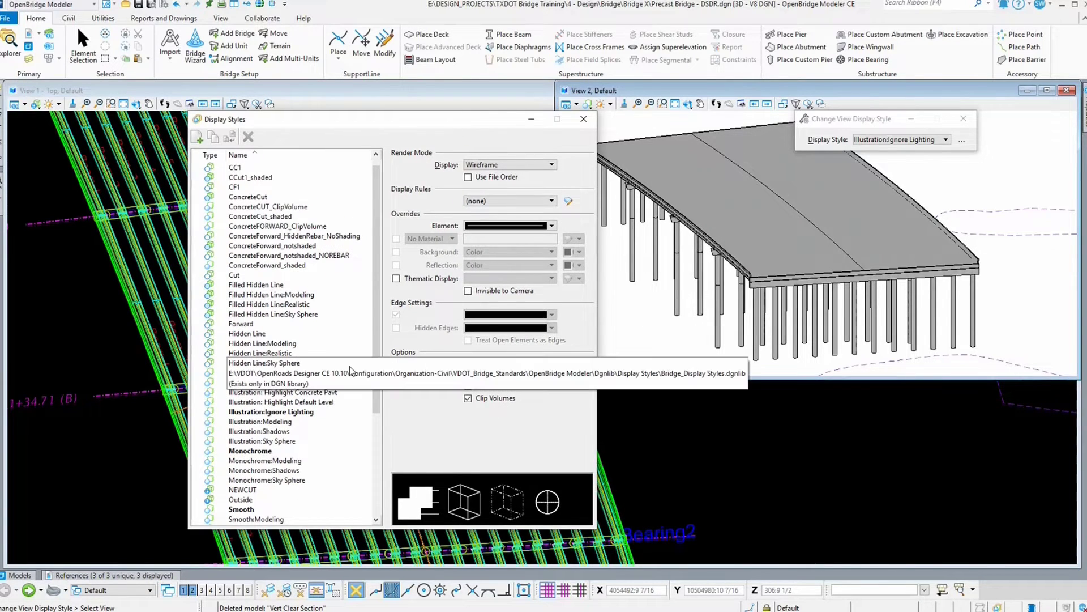
{"action": "left_click_drag", "start_coordinate": [373, 400], "coordinate": [376, 504]}
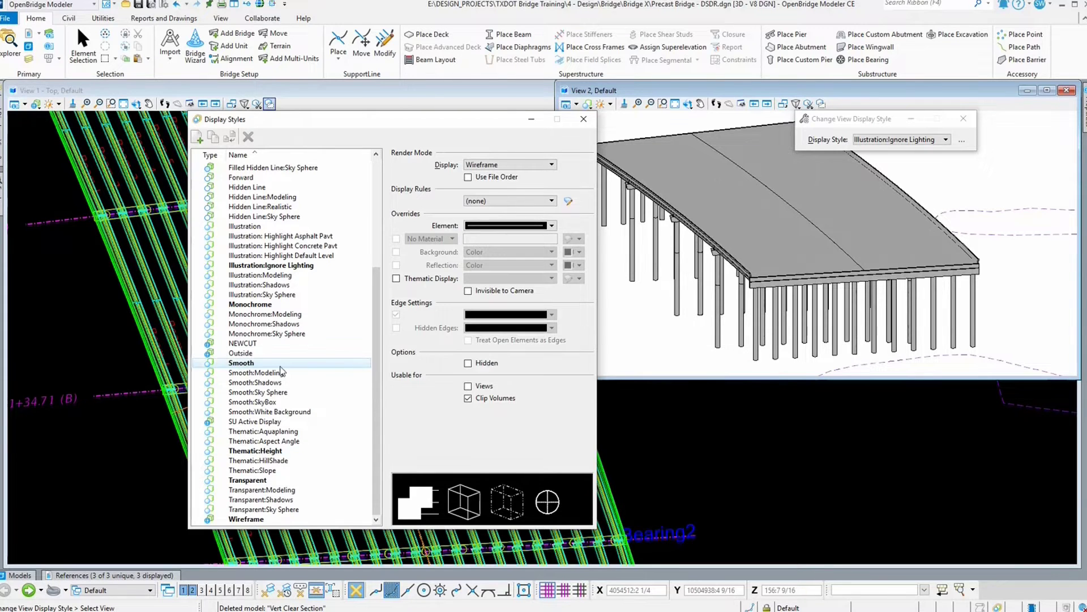
Step: Select Smooth and then Thematic:Height in the style list, and try to delete Thematic:Height
{"action": "left_click", "coordinate": [243, 363]}
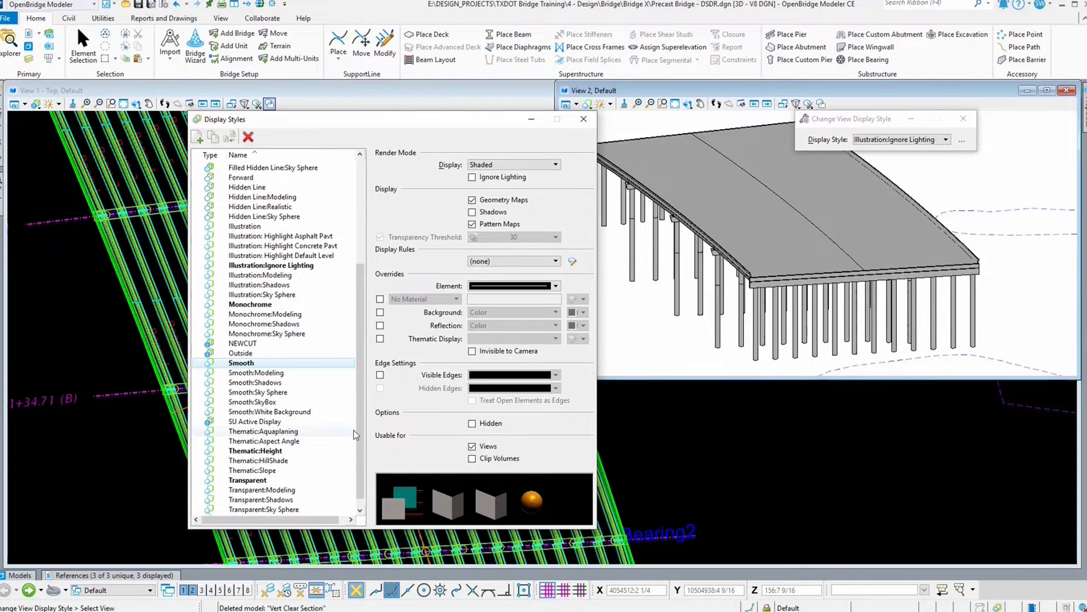
{"action": "left_click", "coordinate": [247, 451]}
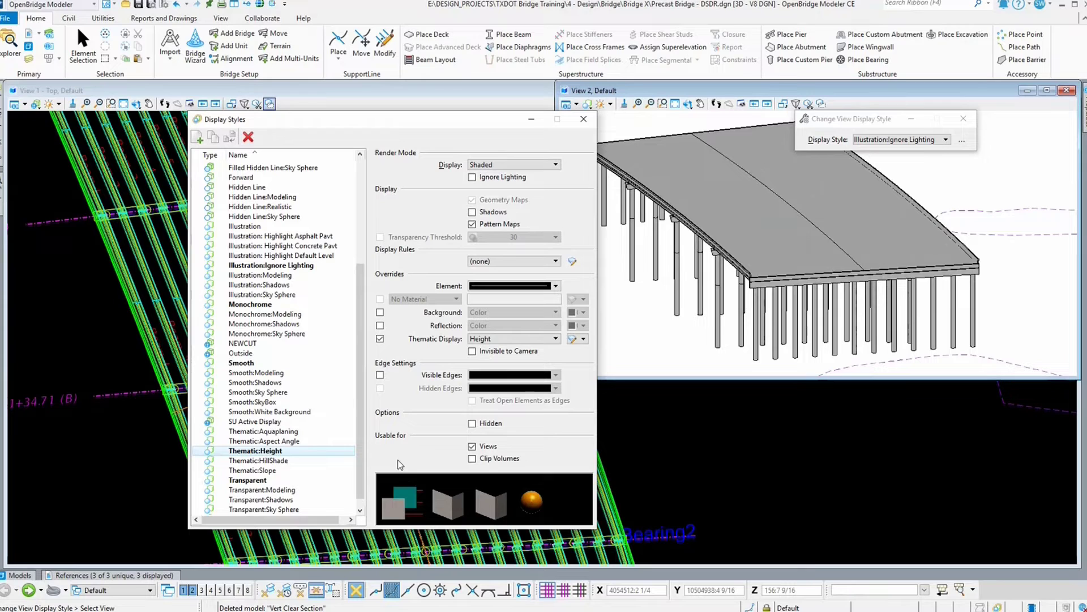
{"action": "left_click", "coordinate": [248, 138]}
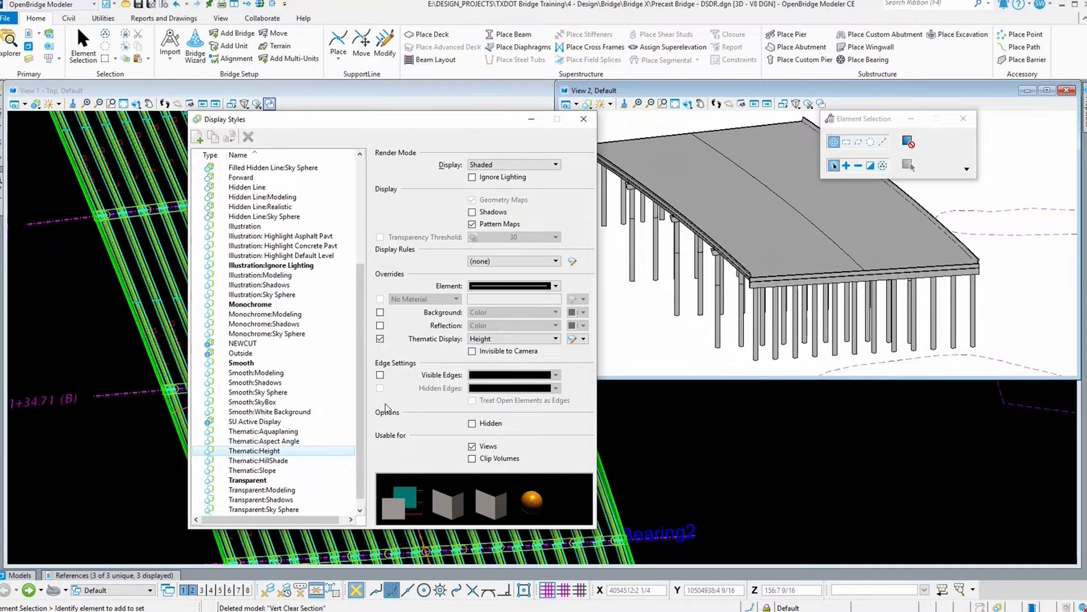
Step: Move the Display Styles dialog and select the Illustration:Ignore Lighting style to review its settings
{"action": "left_click_drag", "start_coordinate": [405, 122], "coordinate": [322, 115]}
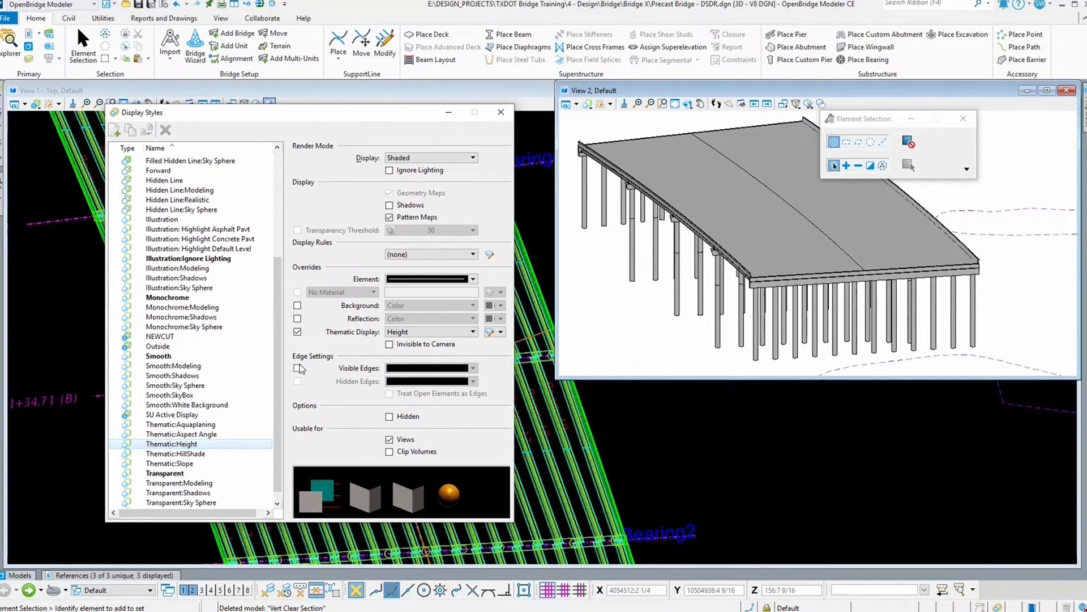
{"action": "left_click_drag", "start_coordinate": [280, 295], "coordinate": [285, 267]}
{"action": "left_click", "coordinate": [205, 298]}
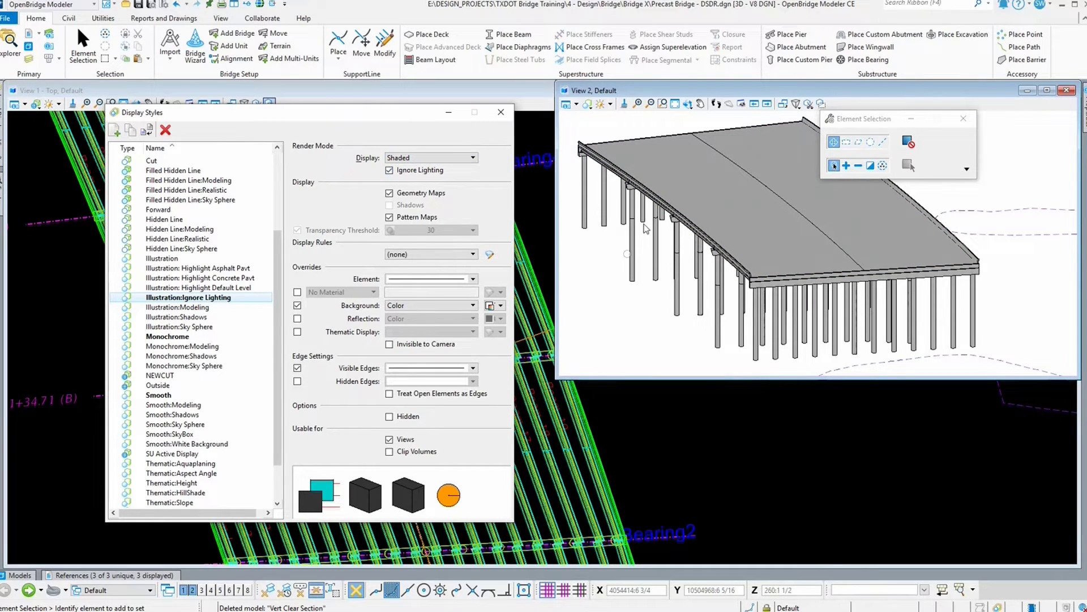
Step: Turn on triangle display for the existing ground terrain through its Quick Properties
{"action": "left_click", "coordinate": [983, 217]}
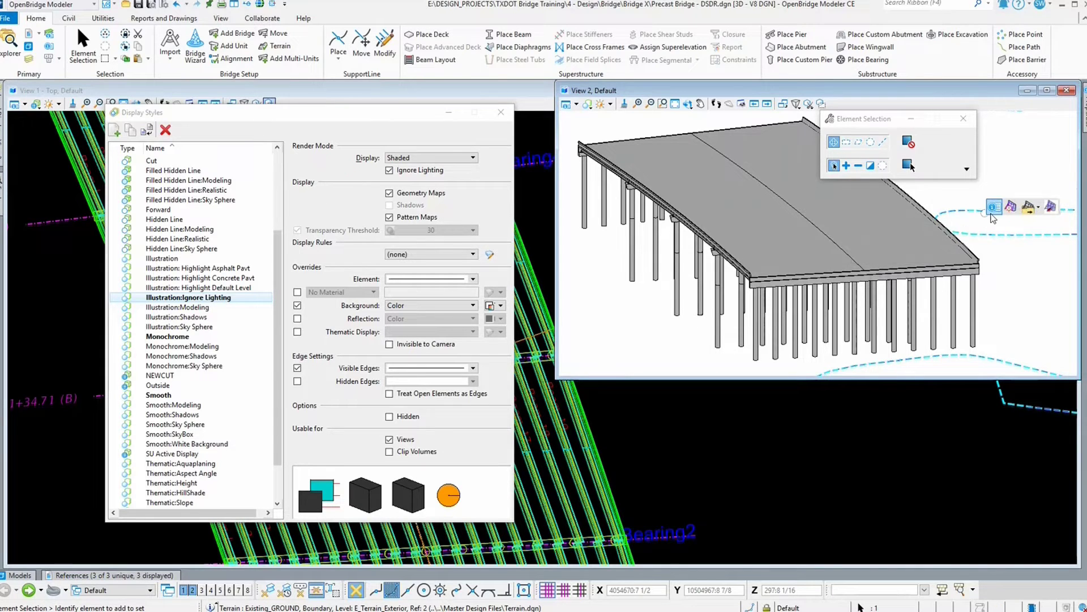
{"action": "left_click", "coordinate": [995, 208]}
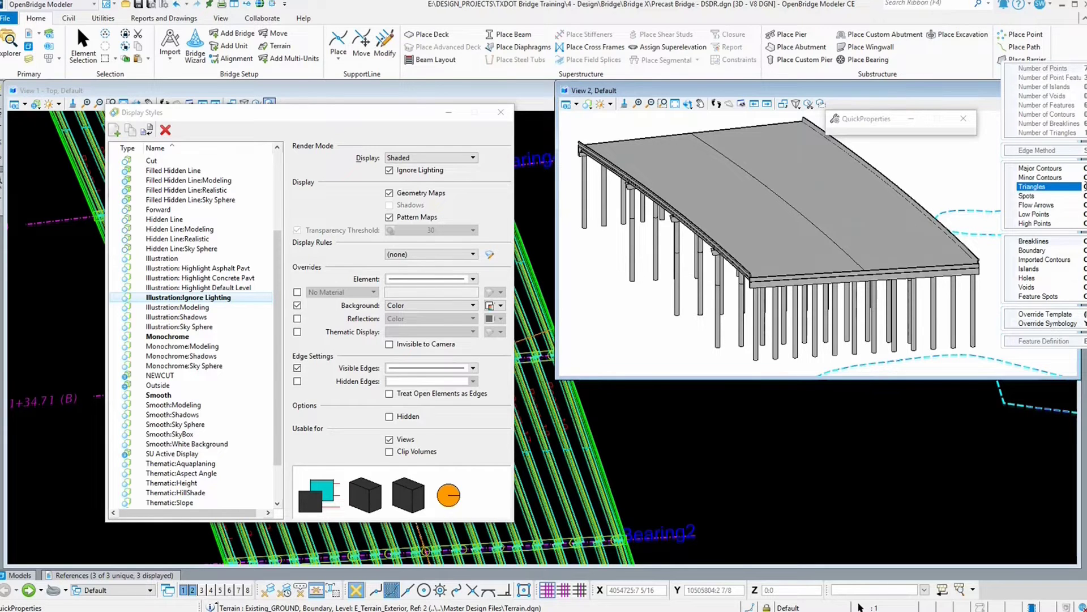
{"action": "left_click", "coordinate": [1075, 188]}
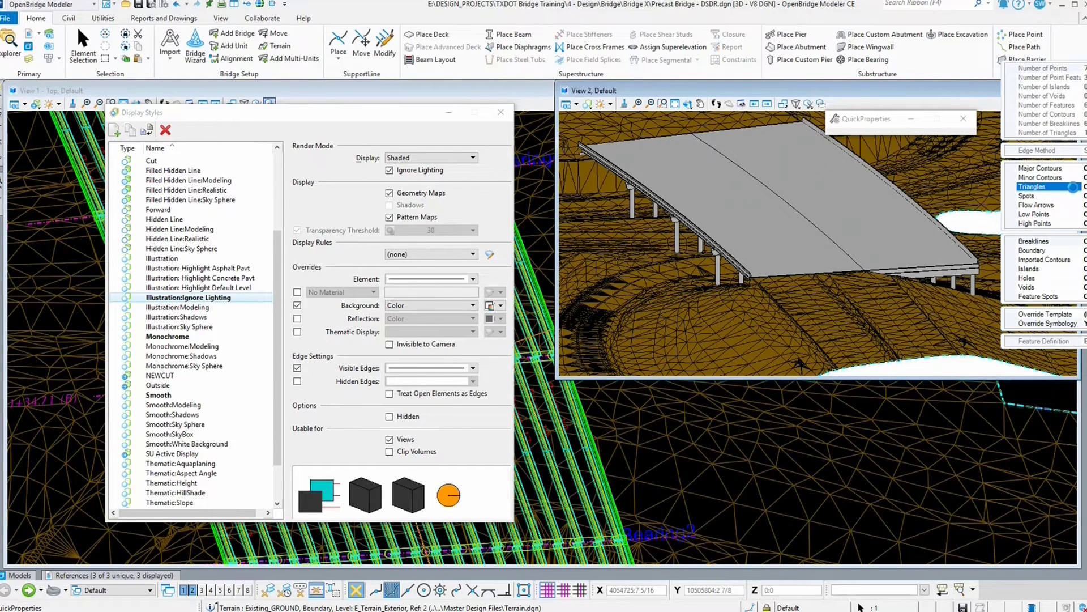
Step: Rotate View 2 around the bridge over the terrain, then move the Element Selection dialog and widen View 2
{"action": "left_click", "coordinate": [688, 104]}
{"action": "left_click", "coordinate": [720, 284]}
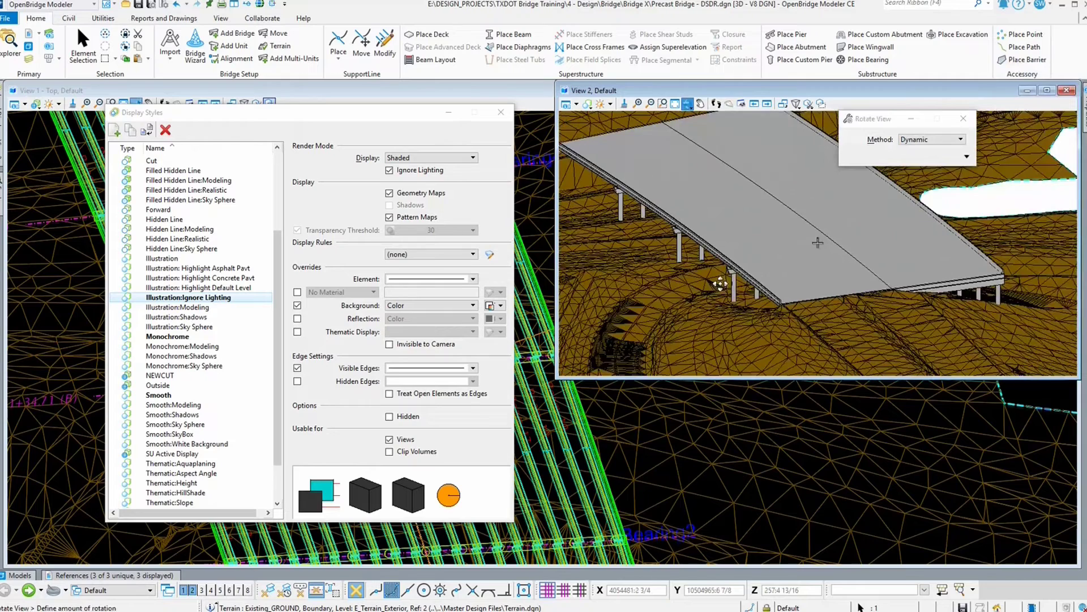
{"action": "left_click", "coordinate": [818, 241]}
{"action": "right_click", "coordinate": [815, 271]}
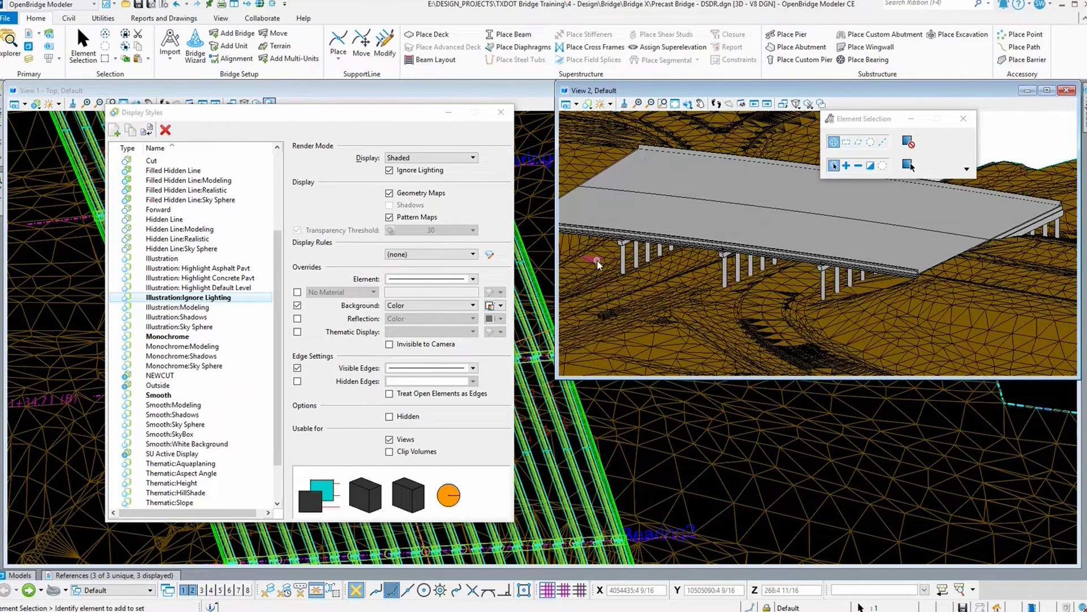
{"action": "left_click_drag", "start_coordinate": [872, 119], "coordinate": [928, 105]}
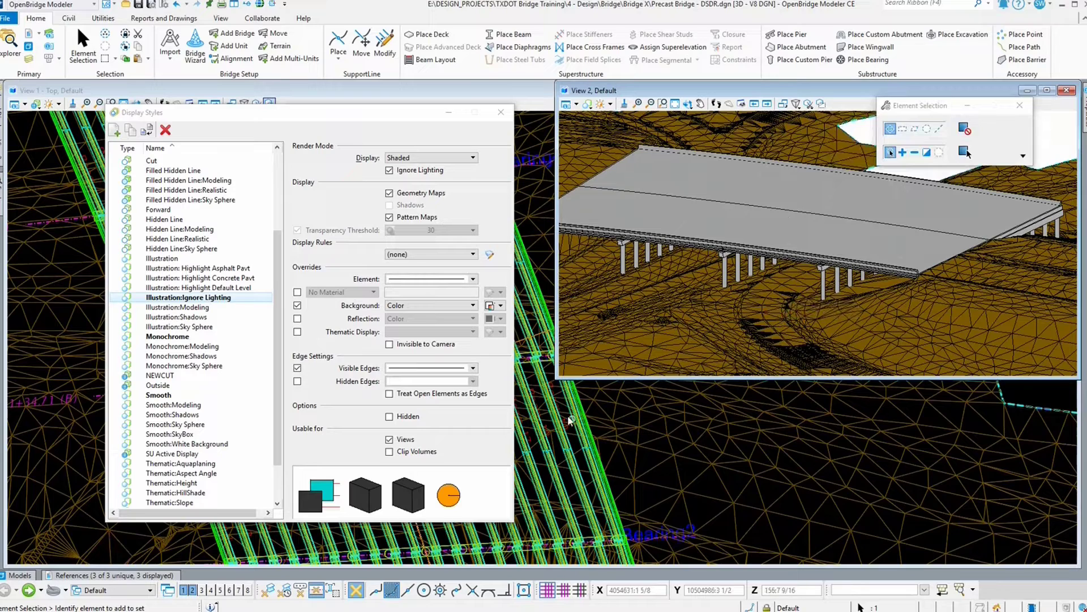
{"action": "left_click_drag", "start_coordinate": [557, 378], "coordinate": [513, 391]}
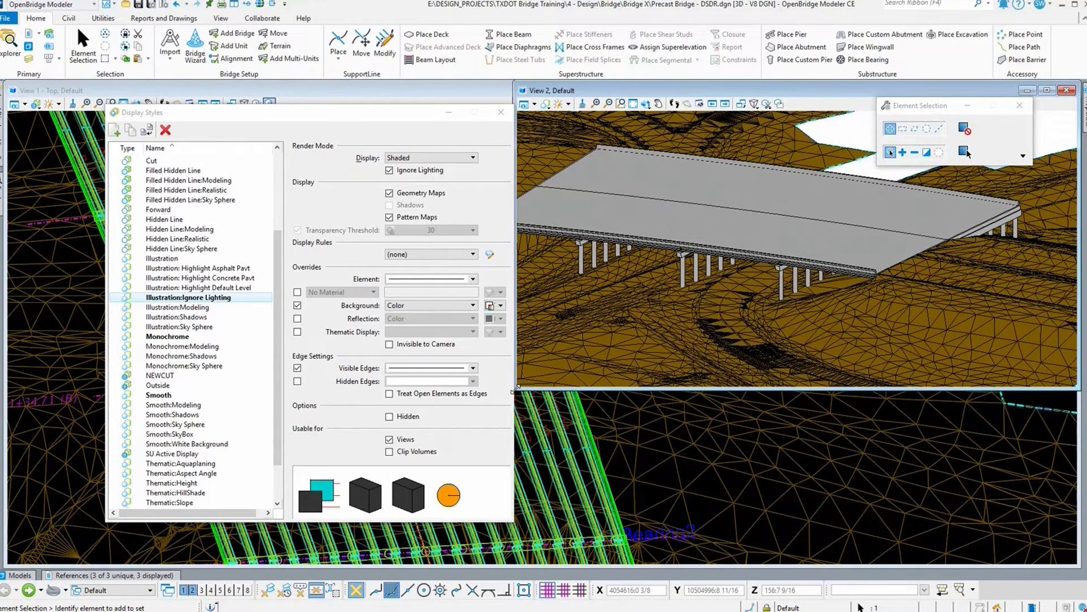
Step: Apply the Illustration display style to View 2
{"action": "scroll", "coordinate": [1074, 328], "scroll_direction": "down", "scroll_amount": 1}
{"action": "scroll", "coordinate": [808, 176], "scroll_direction": "up", "scroll_amount": 2}
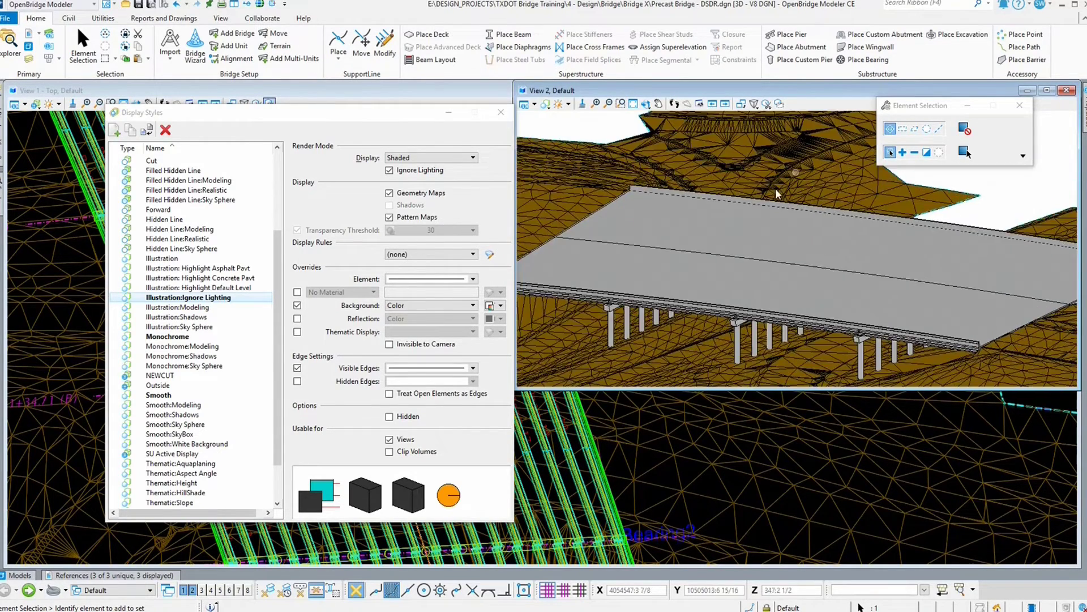
{"action": "scroll", "coordinate": [739, 267], "scroll_direction": "down", "scroll_amount": 1}
{"action": "left_click", "coordinate": [170, 258]}
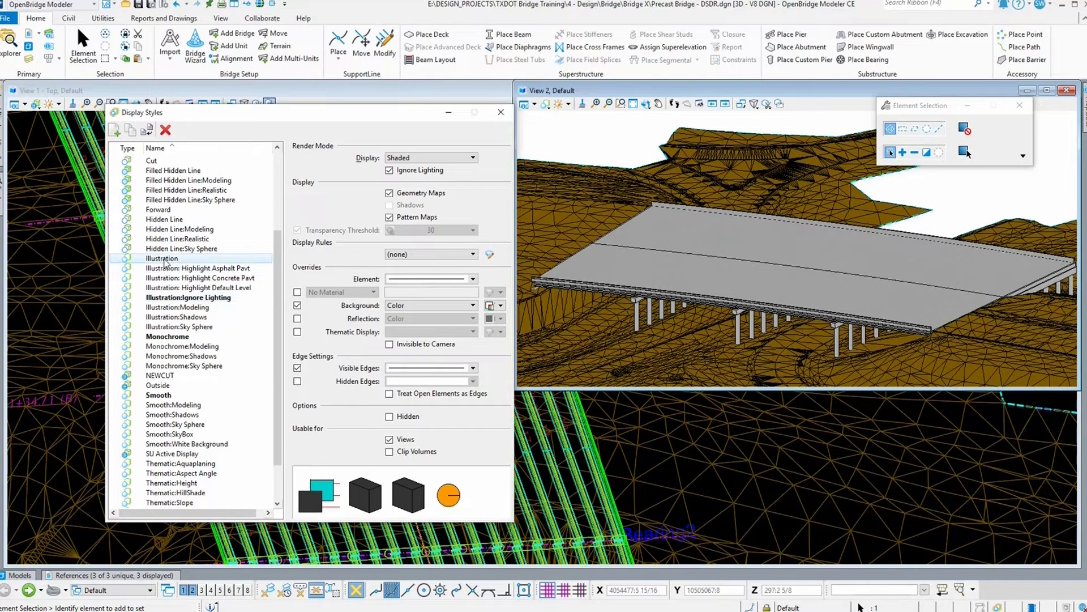
{"action": "left_click", "coordinate": [192, 268]}
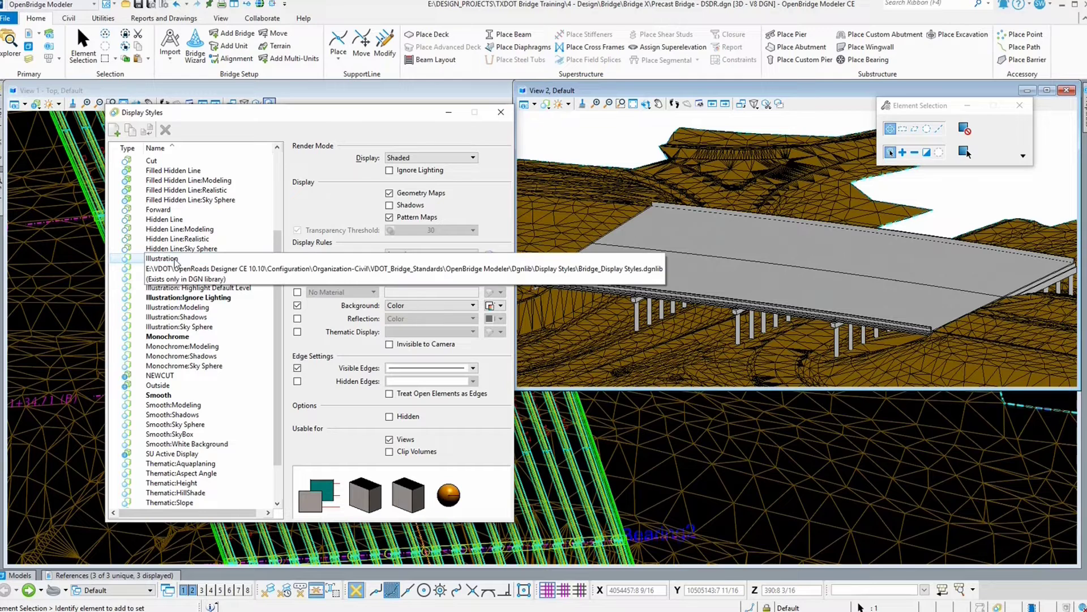
{"action": "double_click", "coordinate": [182, 259]}
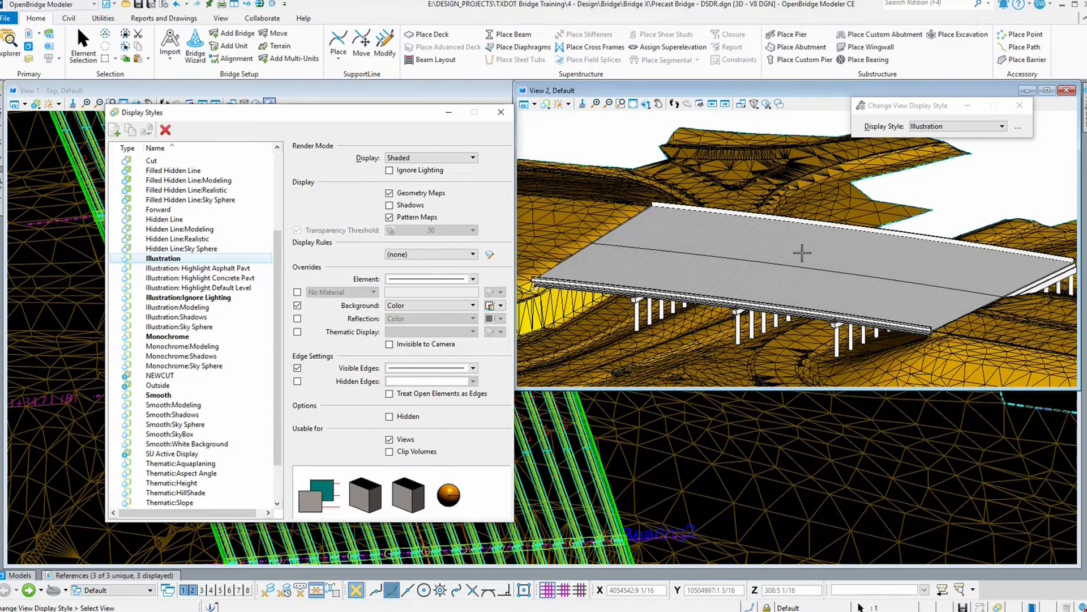
{"action": "right_click", "coordinate": [800, 349]}
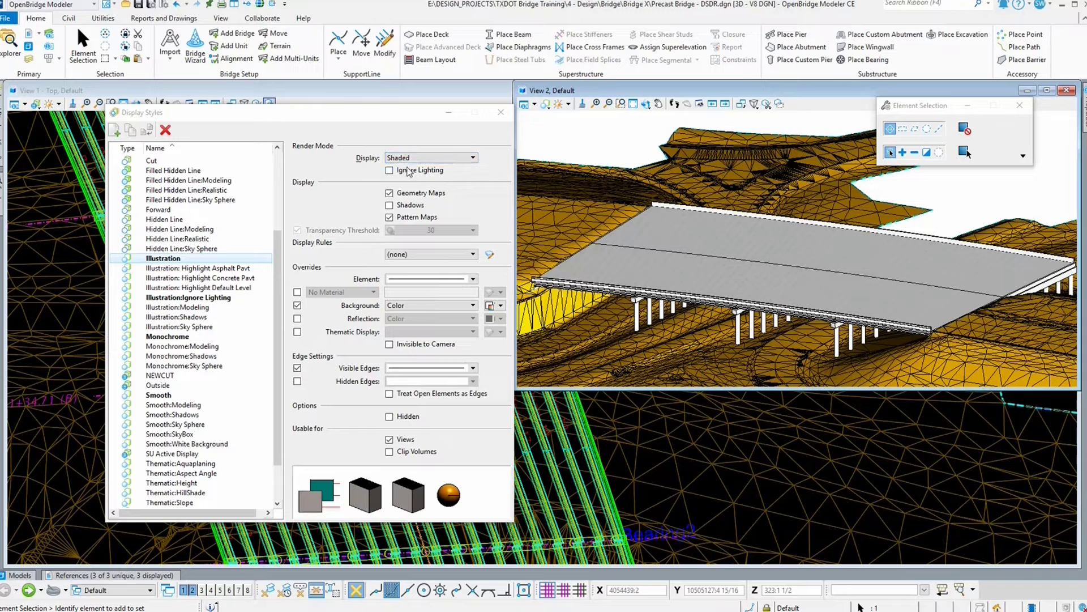
Step: Try adjusting View 2's brightness with default lighting turned off, then restore default lighting
{"action": "left_click", "coordinate": [567, 104]}
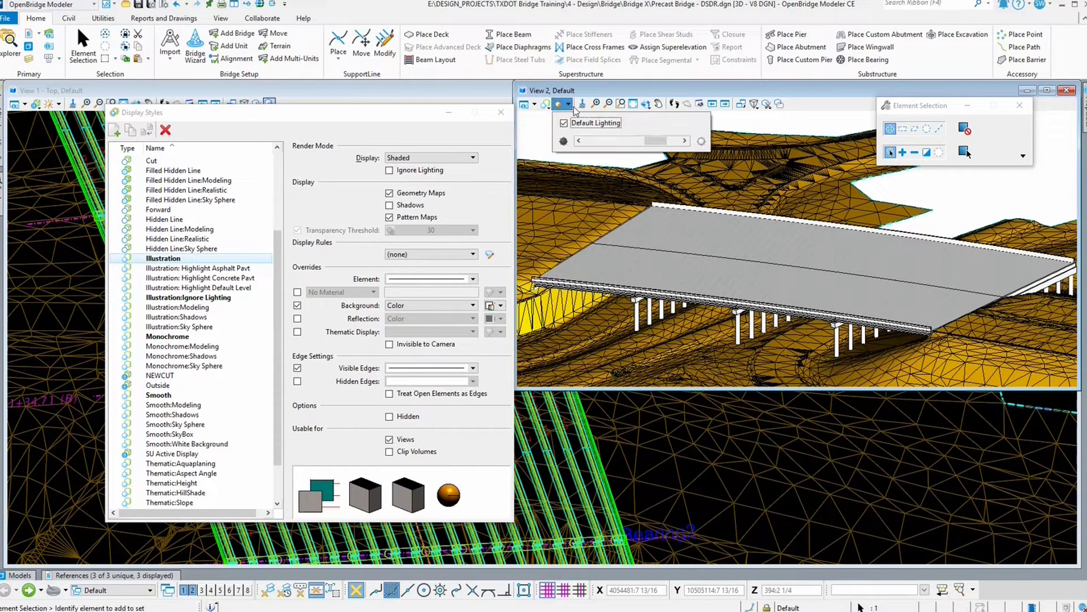
{"action": "left_click", "coordinate": [620, 121]}
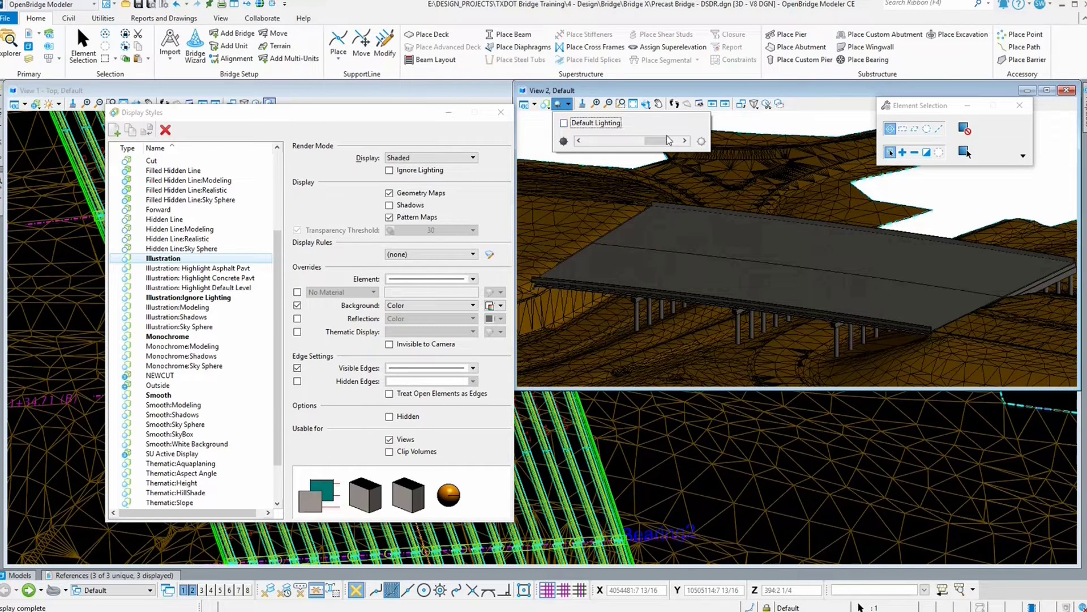
{"action": "left_click", "coordinate": [669, 140]}
{"action": "mouse_move", "coordinate": [662, 140]}
{"action": "left_mouse_down"}
{"action": "mouse_move", "coordinate": [589, 142]}
{"action": "mouse_move", "coordinate": [672, 141]}
{"action": "mouse_move", "coordinate": [591, 142]}
{"action": "mouse_move", "coordinate": [662, 142]}
{"action": "left_mouse_up"}
{"action": "left_click", "coordinate": [608, 123]}
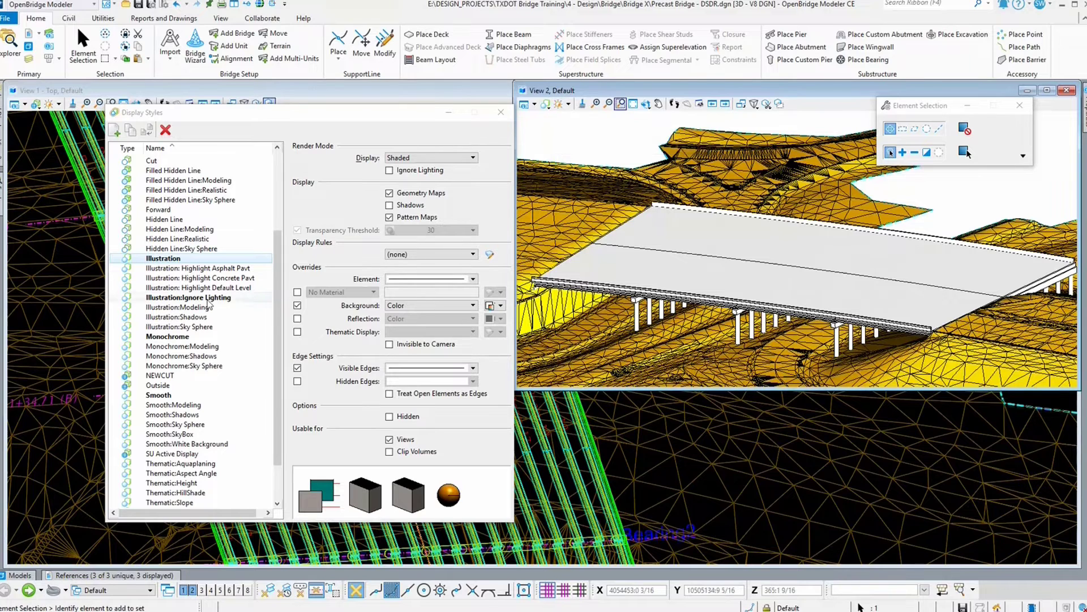
Step: Apply the Illustration:Ignore Lighting display style to View 2 and select it in the style list
{"action": "left_click", "coordinate": [546, 104]}
{"action": "mouse_move", "coordinate": [586, 226]}
{"action": "mouse_move", "coordinate": [589, 249]}
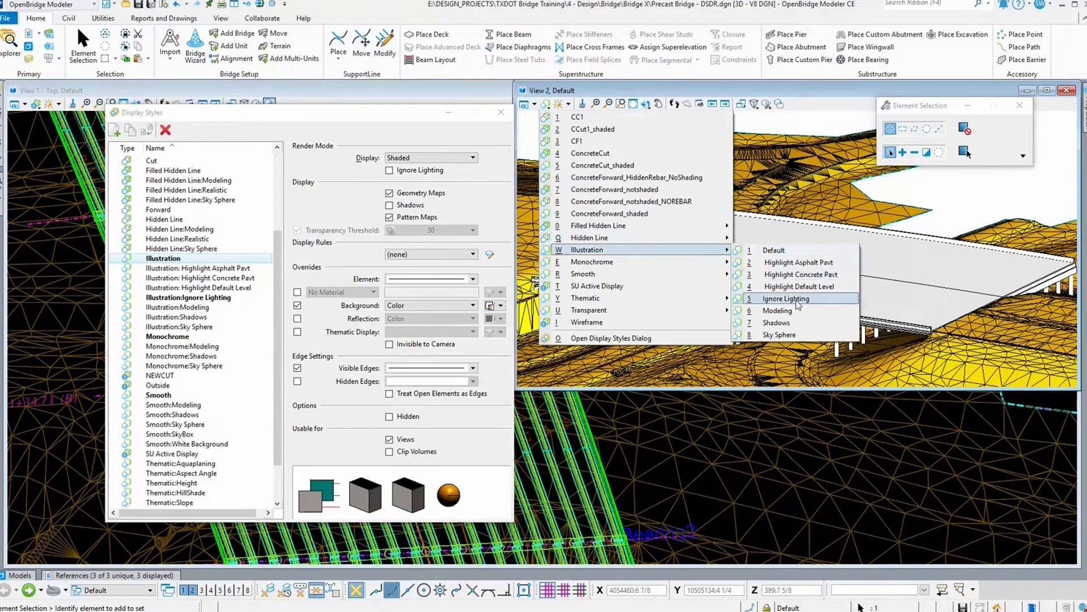
{"action": "left_click", "coordinate": [773, 298]}
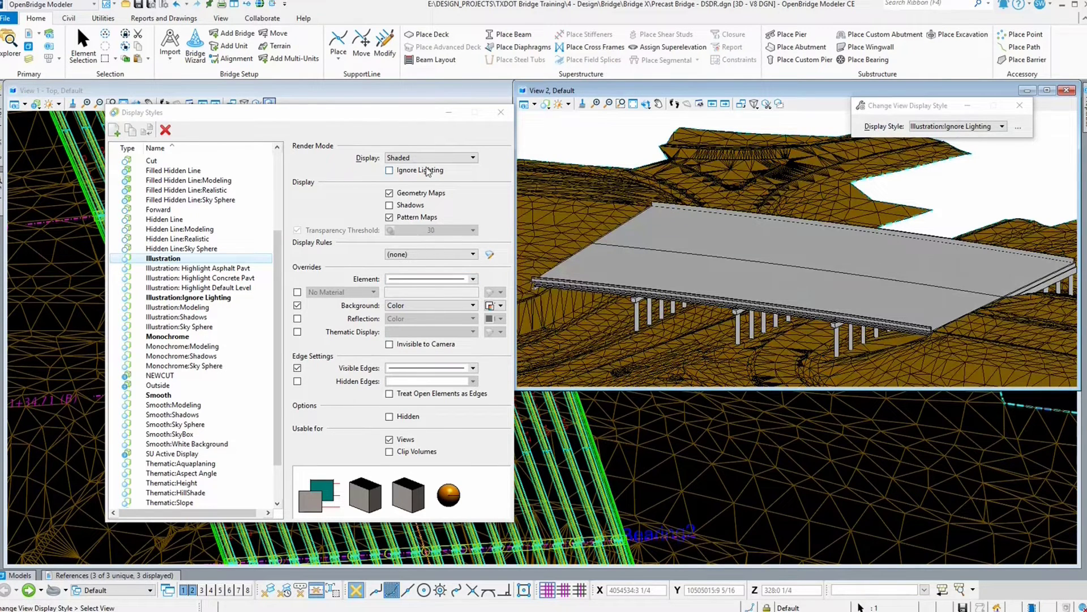
{"action": "left_click", "coordinate": [224, 299]}
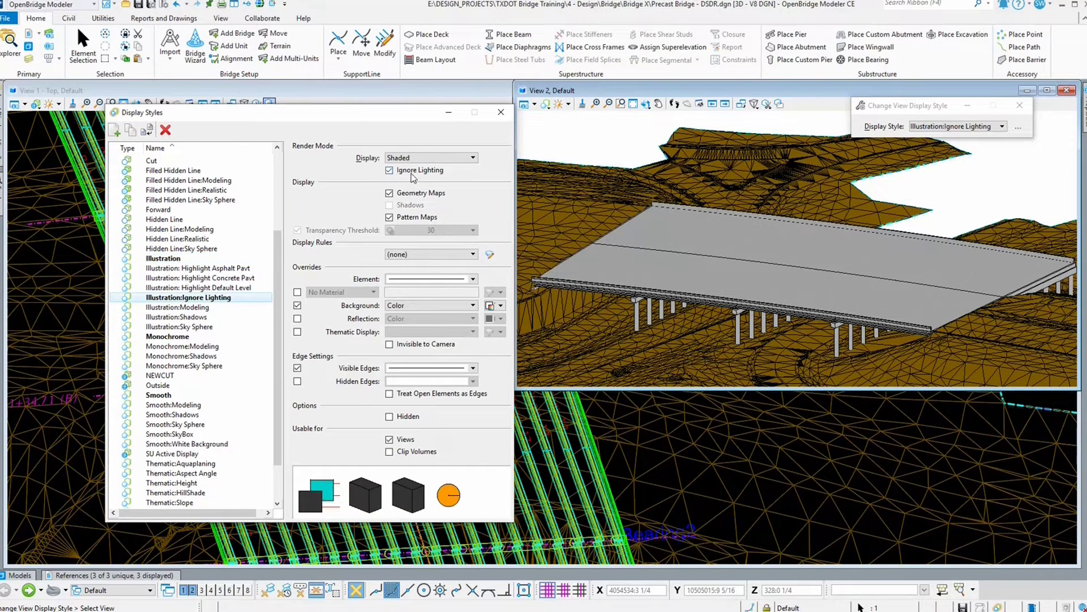
Step: Switch back to the Illustration style and turn on its Shadows option
{"action": "left_click", "coordinate": [175, 260]}
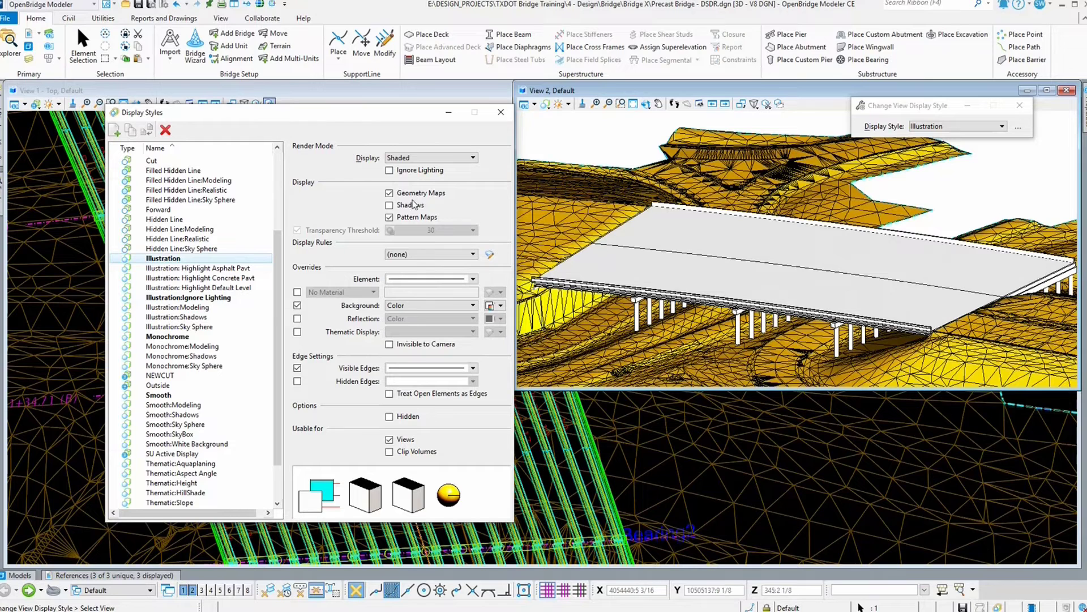
{"action": "left_click", "coordinate": [410, 207]}
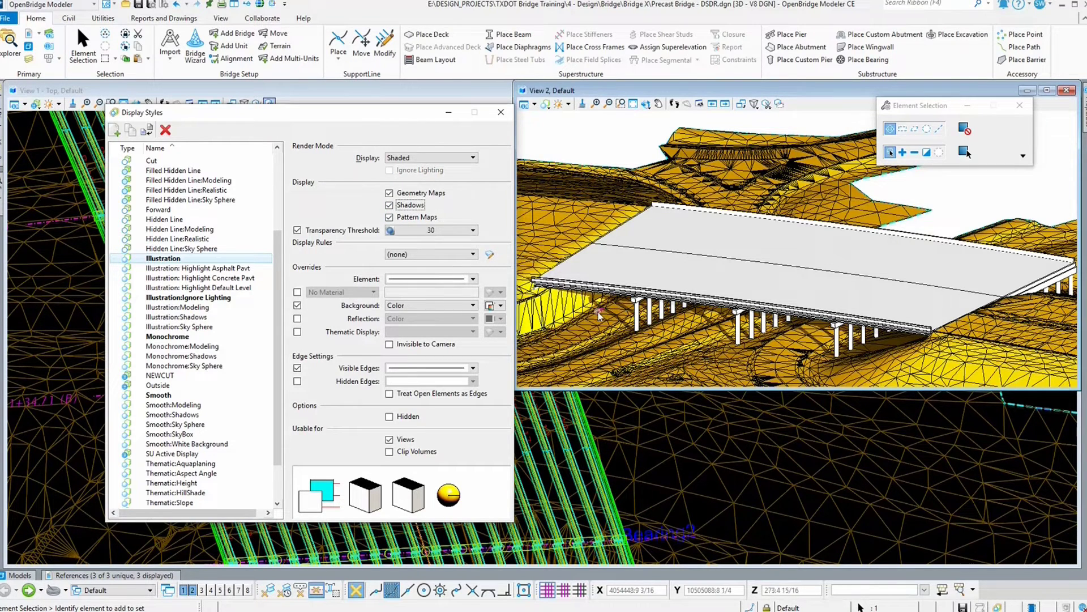
Step: Toggle Shadows off and on for the Illustration style to compare the shading in View 2
{"action": "scroll", "coordinate": [599, 315], "scroll_direction": "up", "scroll_amount": 3}
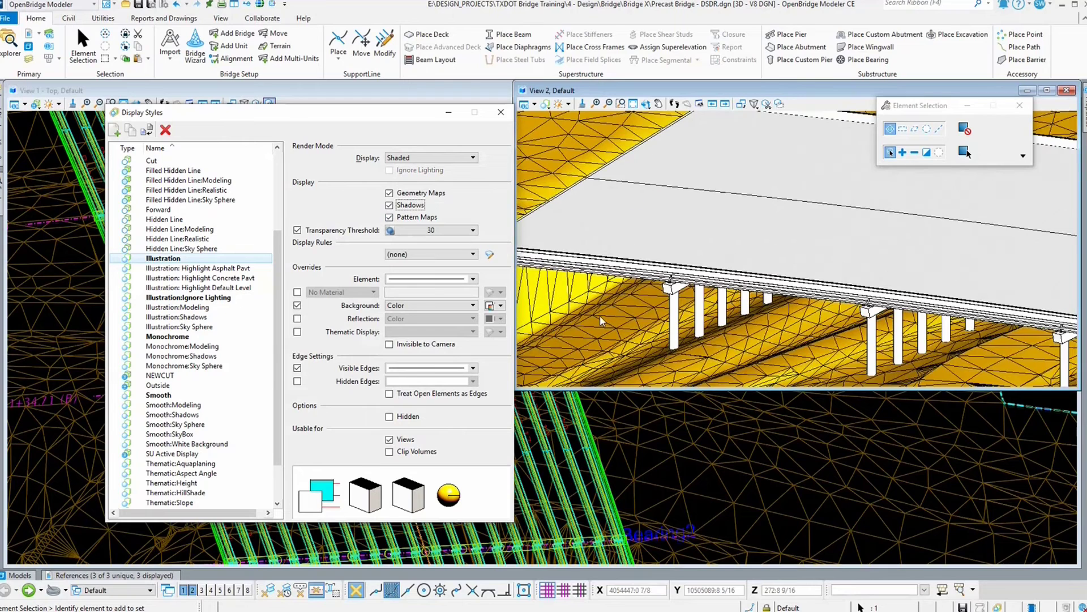
{"action": "left_click", "coordinate": [417, 206]}
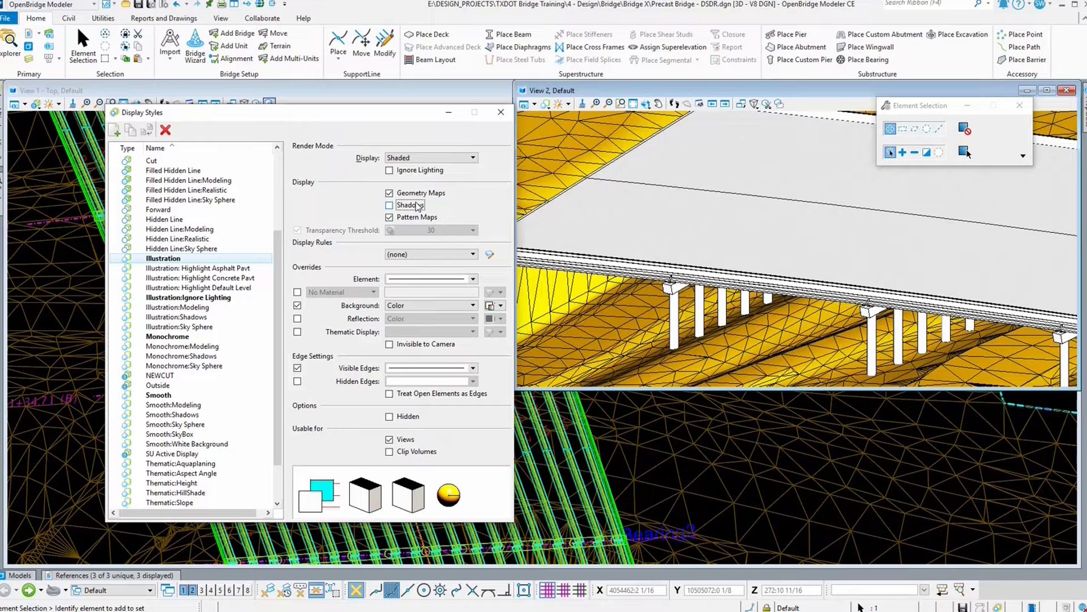
{"action": "left_click", "coordinate": [418, 206]}
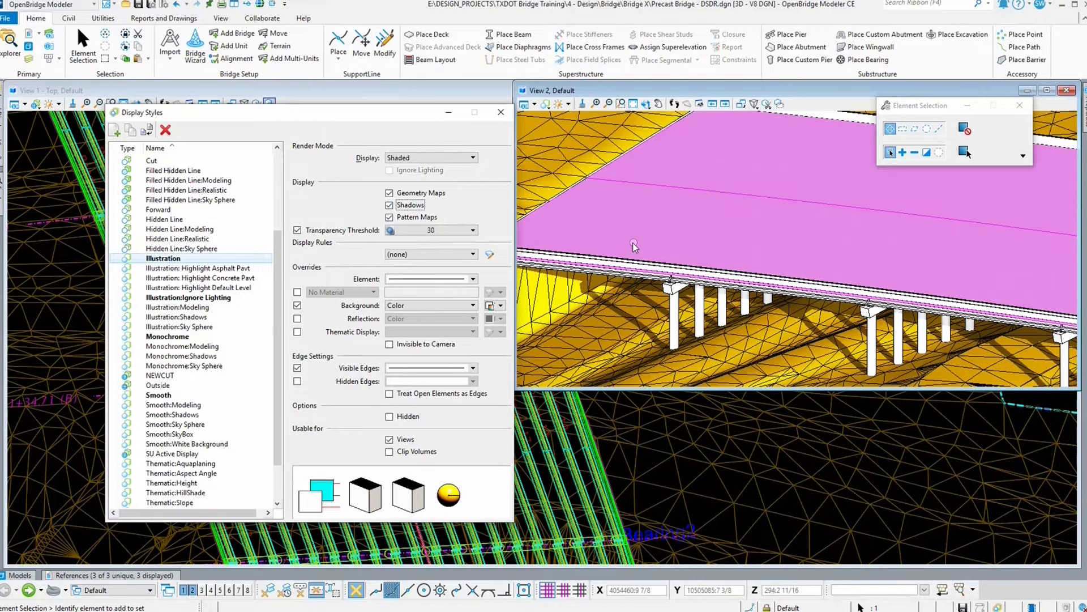
Step: Rotate View 2 around the bridge to inspect the shaded terrain and piers
{"action": "scroll", "coordinate": [633, 243], "scroll_direction": "down", "scroll_amount": 2}
{"action": "left_click", "coordinate": [646, 103]}
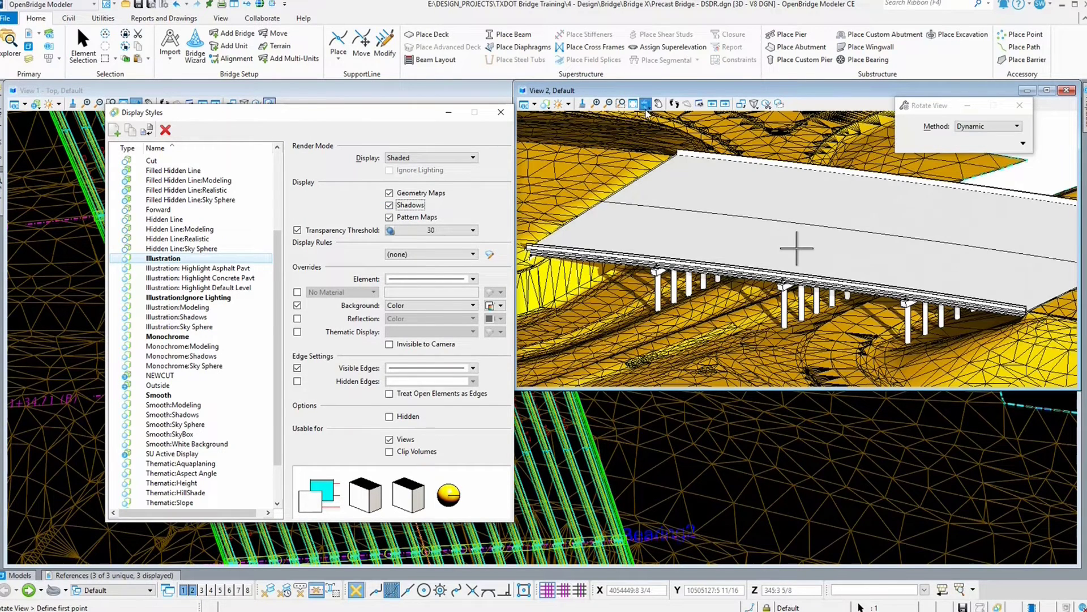
{"action": "left_click", "coordinate": [896, 258]}
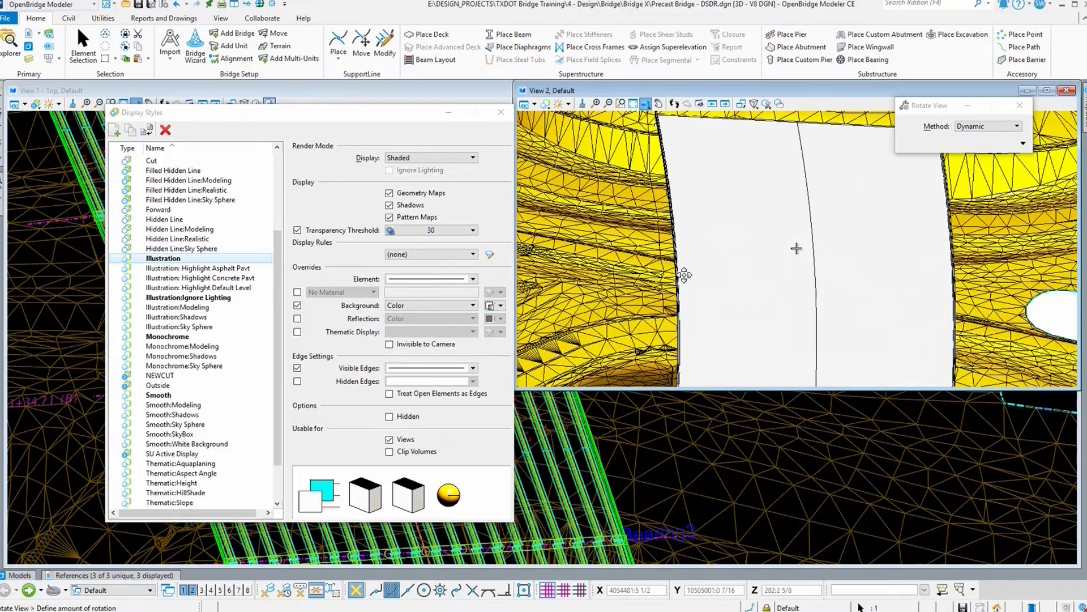
{"action": "left_click", "coordinate": [664, 263]}
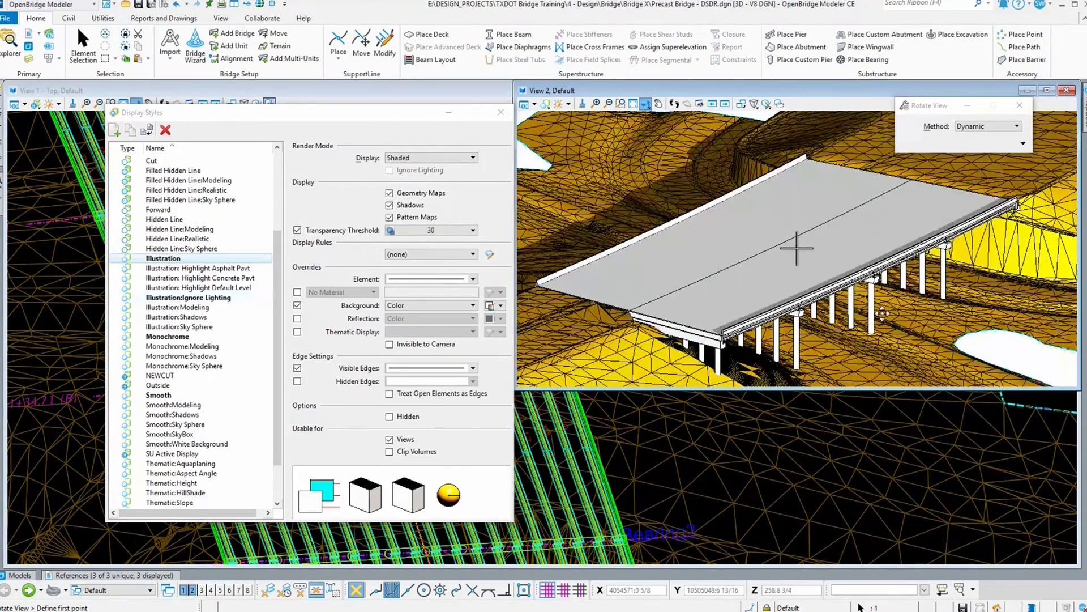
{"action": "left_click_drag", "start_coordinate": [882, 313], "coordinate": [793, 317]}
{"action": "left_click_drag", "start_coordinate": [729, 326], "coordinate": [935, 318]}
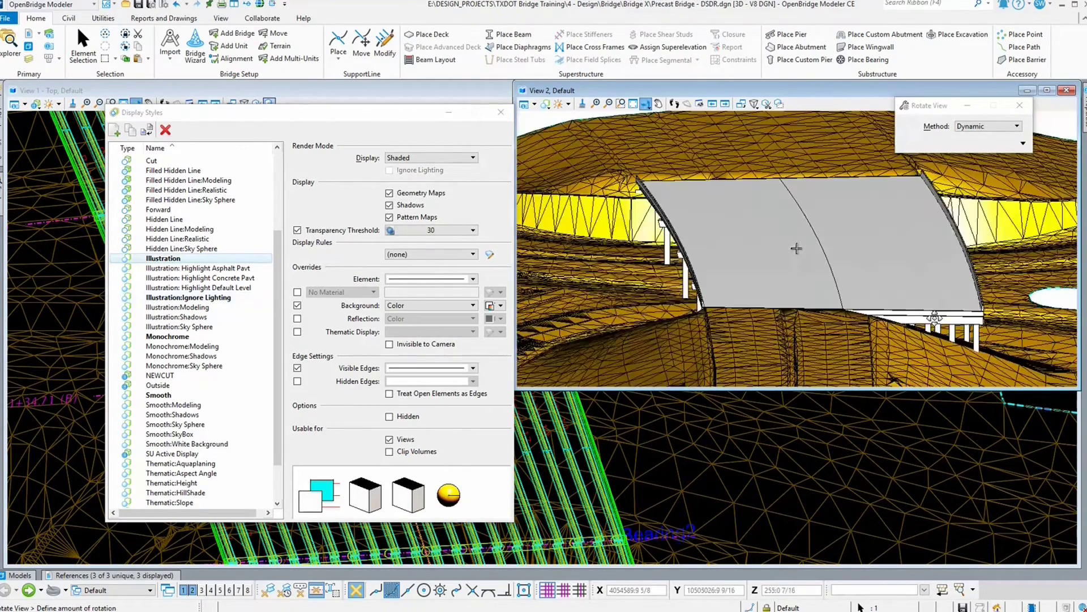
{"action": "left_click", "coordinate": [797, 248]}
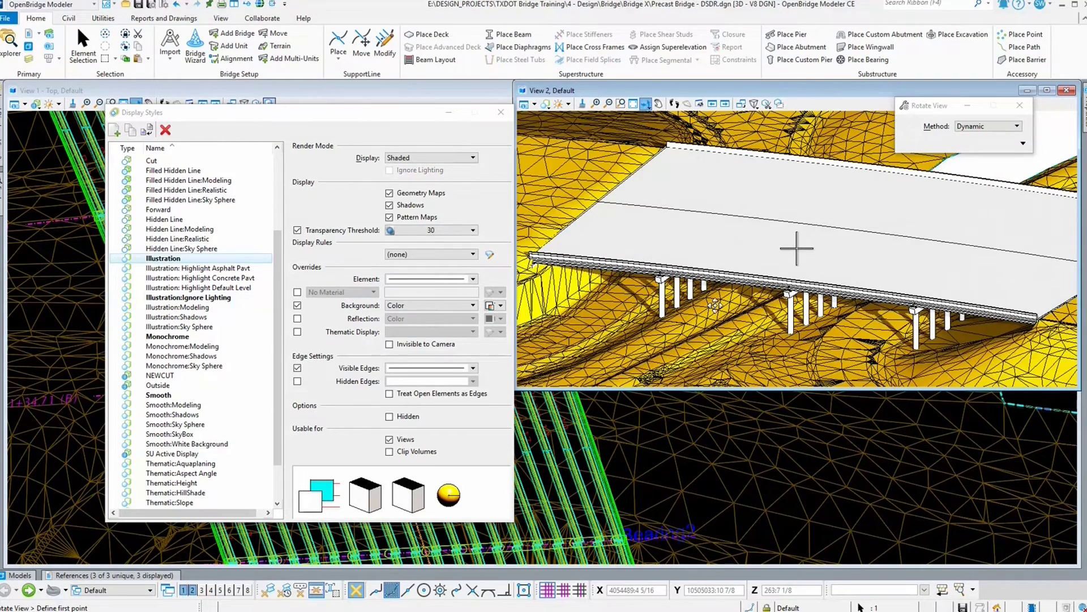
{"action": "left_click", "coordinate": [797, 248]}
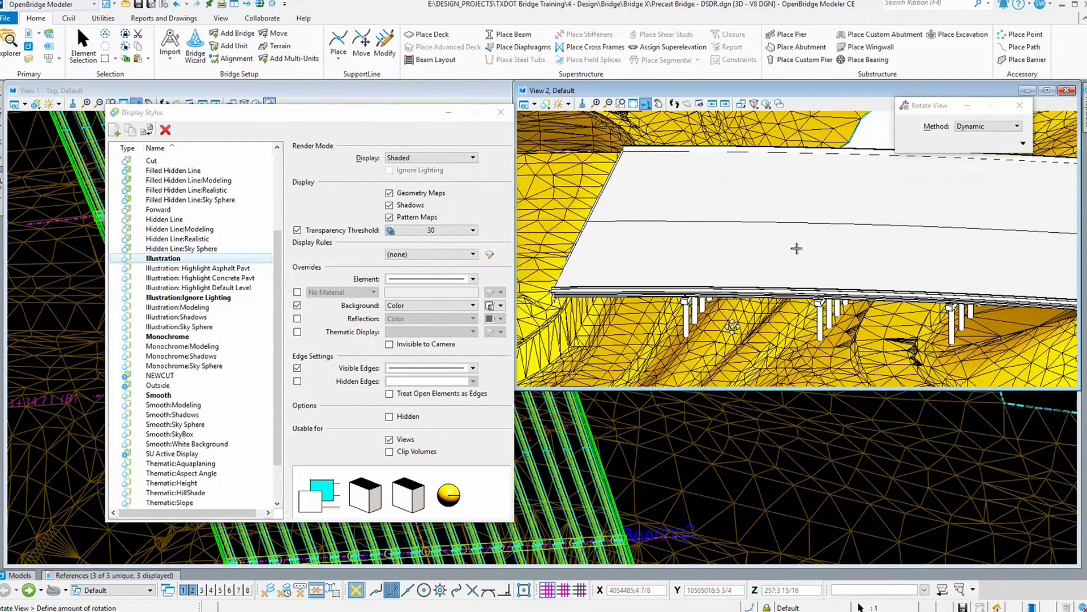
{"action": "left_click", "coordinate": [709, 301]}
{"action": "right_click", "coordinate": [708, 301]}
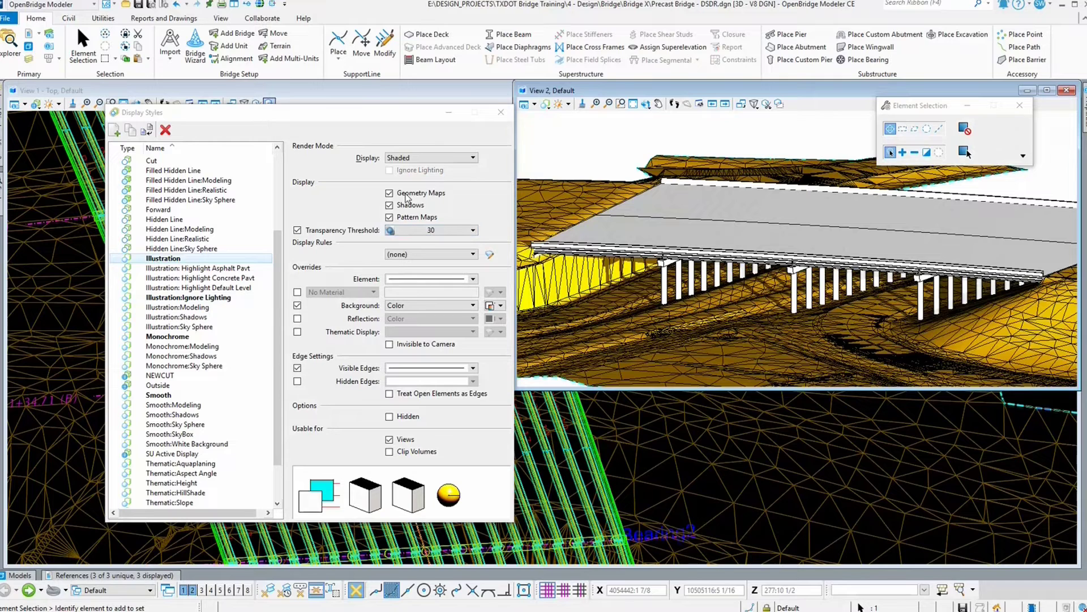
Step: Turn off Shadows for the Illustration style and review the available render mode display options
{"action": "left_click", "coordinate": [391, 205]}
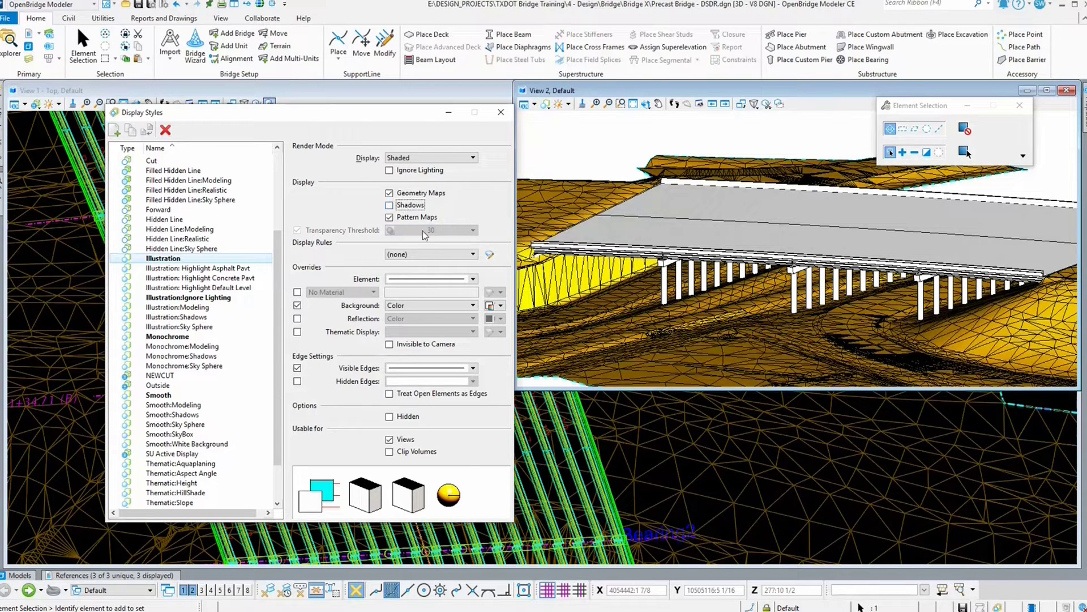
{"action": "left_click", "coordinate": [461, 158]}
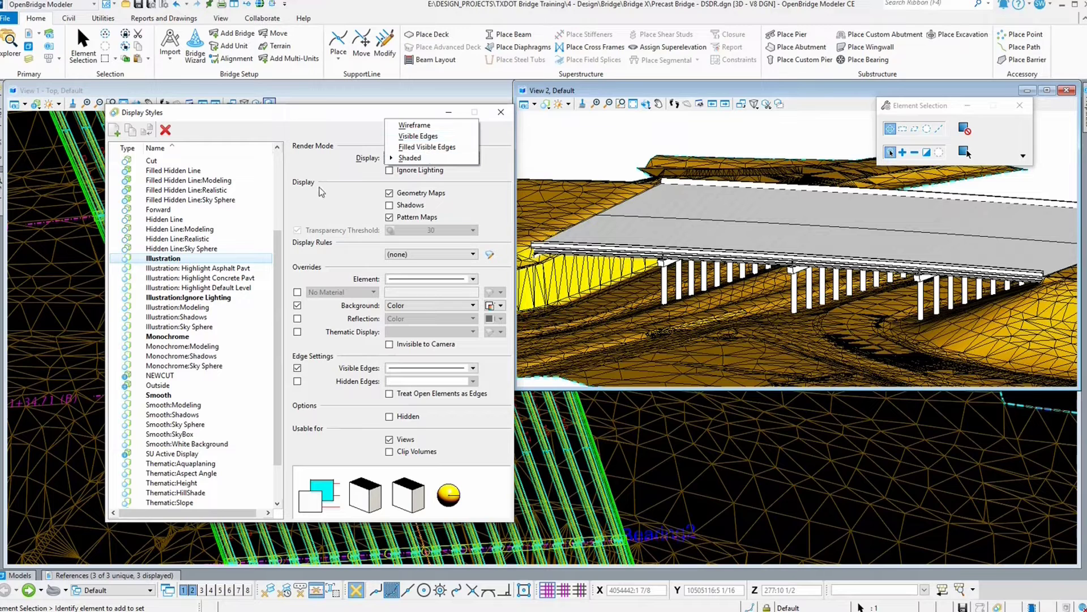
{"action": "left_click", "coordinate": [245, 345]}
Step: Review the settings of the Wireframe, Monochrome, Cut, Filled Hidden Line and Hidden Line styles in turn
{"action": "scroll", "coordinate": [216, 429], "scroll_direction": "down", "scroll_amount": 2}
{"action": "left_click", "coordinate": [193, 503]}
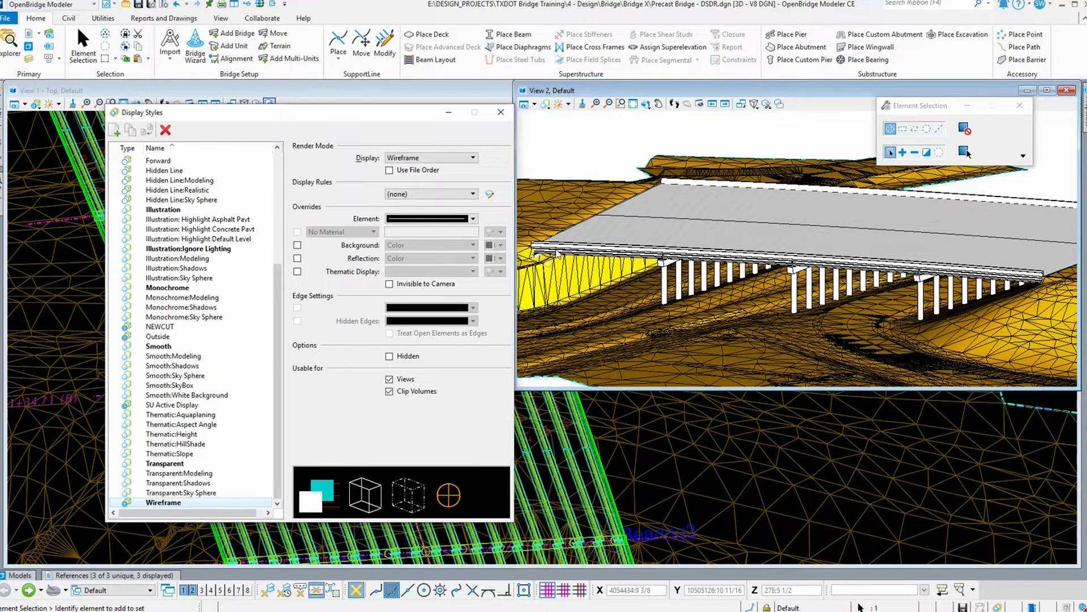
{"action": "left_click_drag", "start_coordinate": [396, 112], "coordinate": [348, 107]}
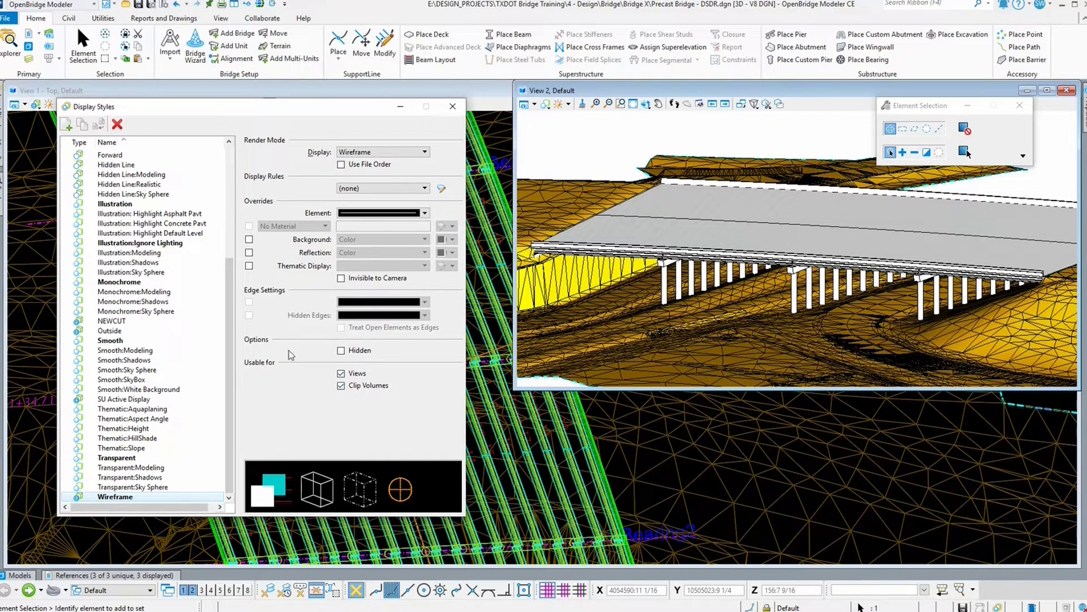
{"action": "left_click", "coordinate": [134, 244]}
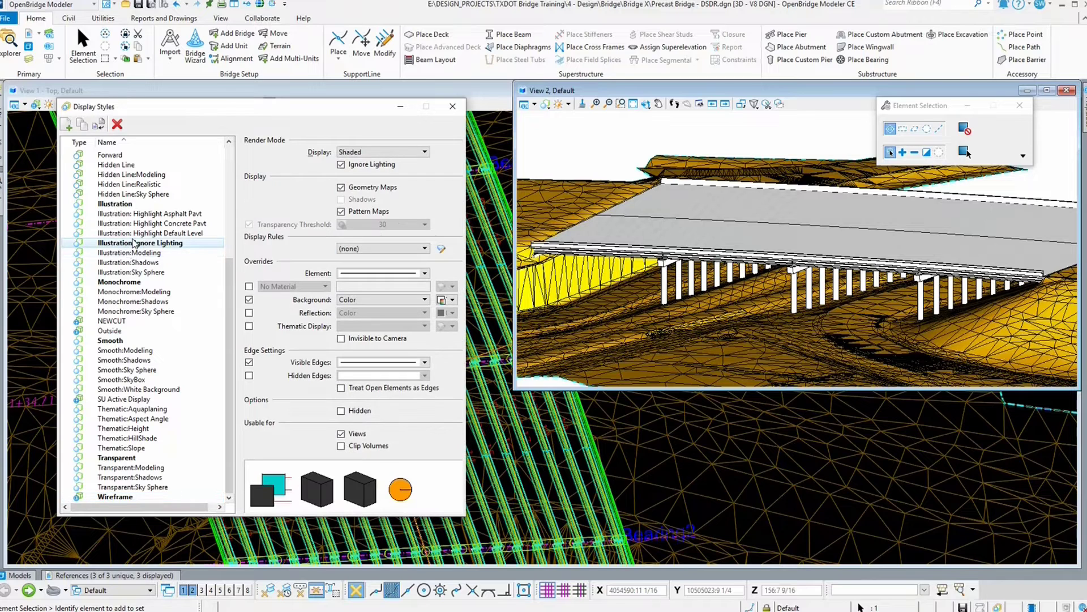
{"action": "left_click", "coordinate": [132, 281]}
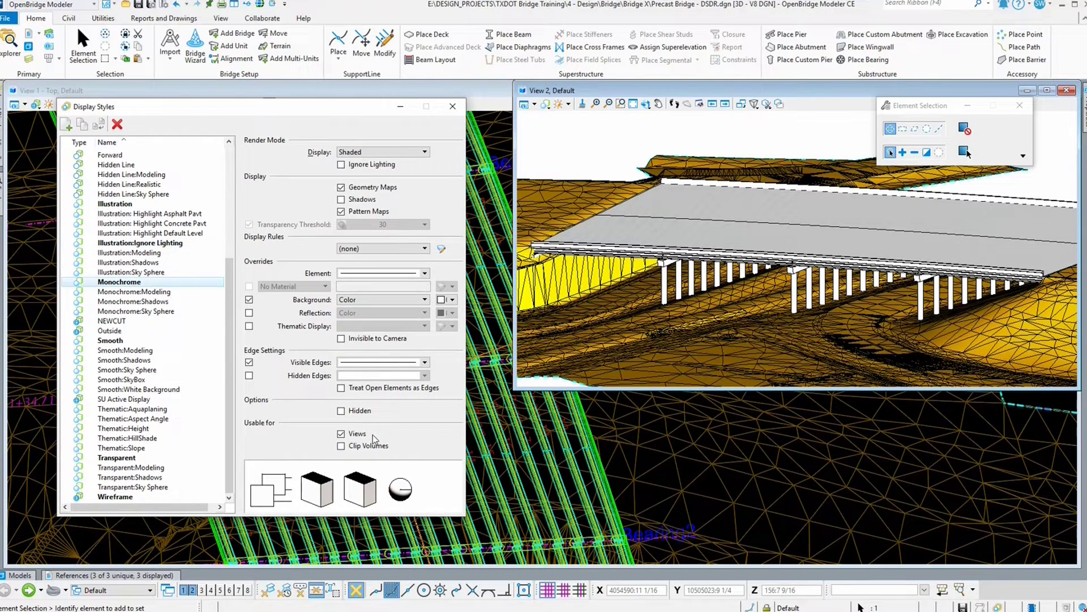
{"action": "scroll", "coordinate": [107, 244], "scroll_direction": "up", "scroll_amount": 5}
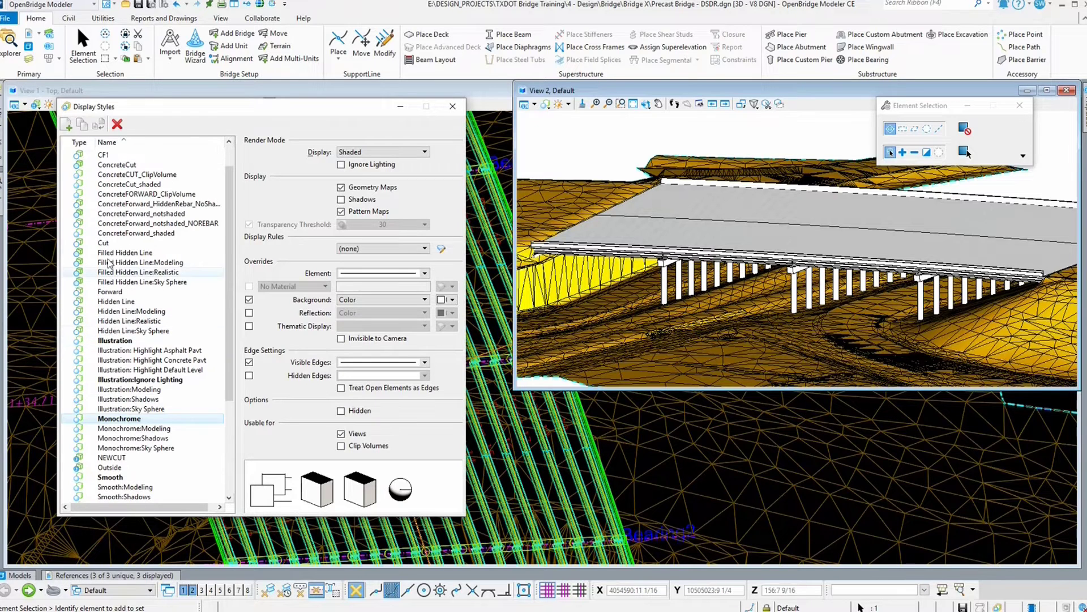
{"action": "left_click", "coordinate": [106, 243]}
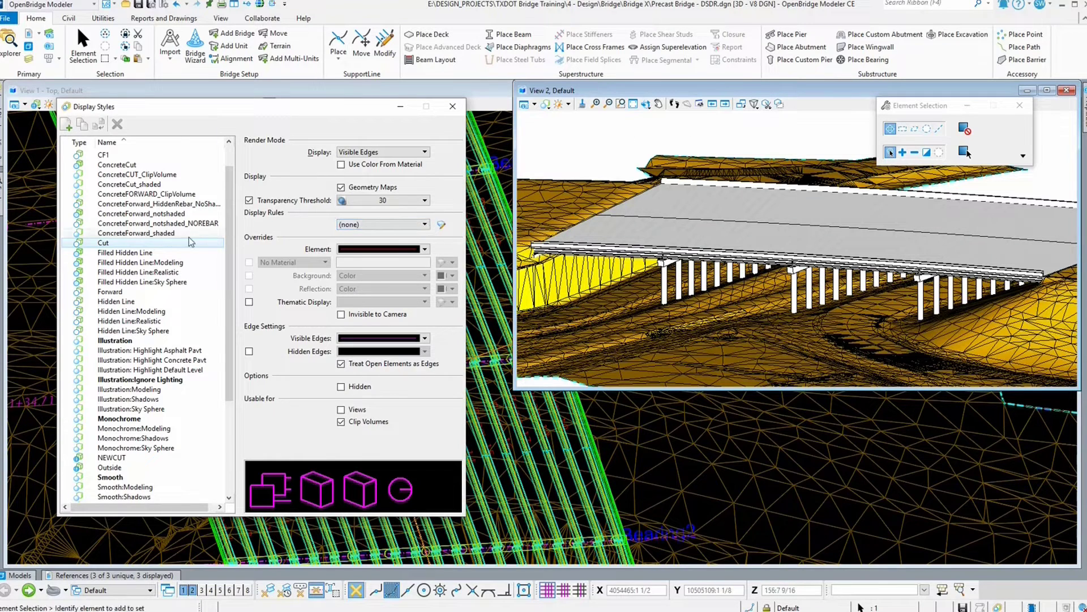
{"action": "left_click", "coordinate": [169, 253]}
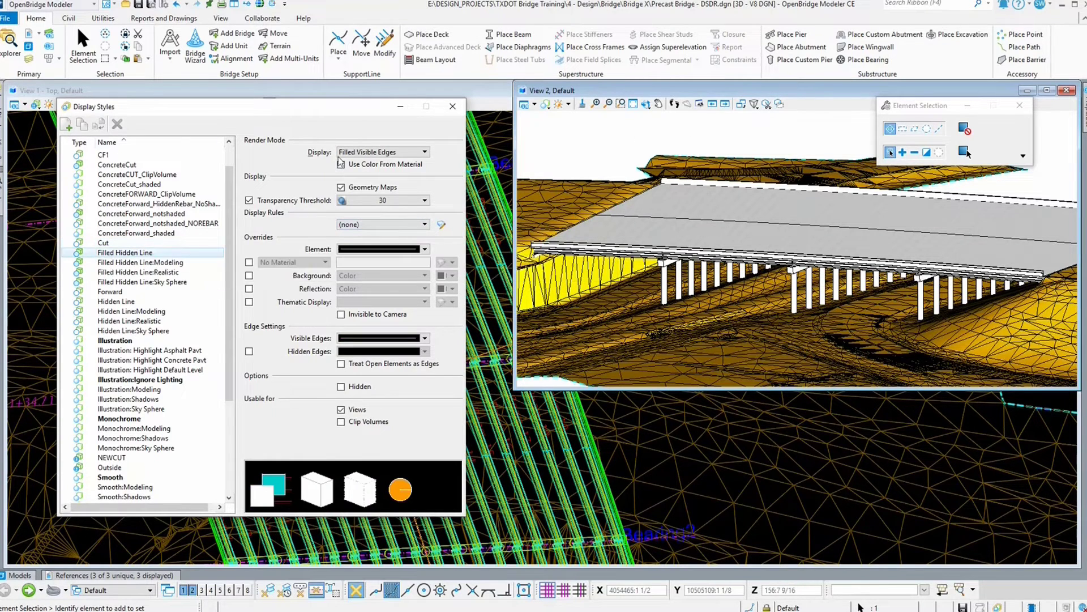
{"action": "left_click", "coordinate": [195, 300]}
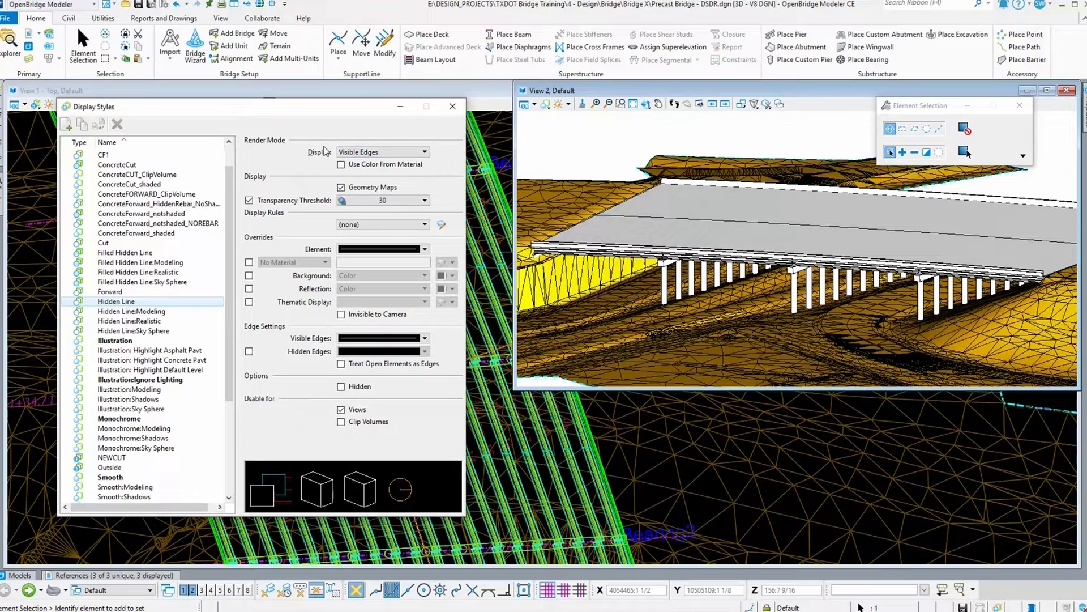
Step: Apply the Hidden Line style, then the Filled Hidden Line style, to View 2 to compare them
{"action": "double_click", "coordinate": [133, 300]}
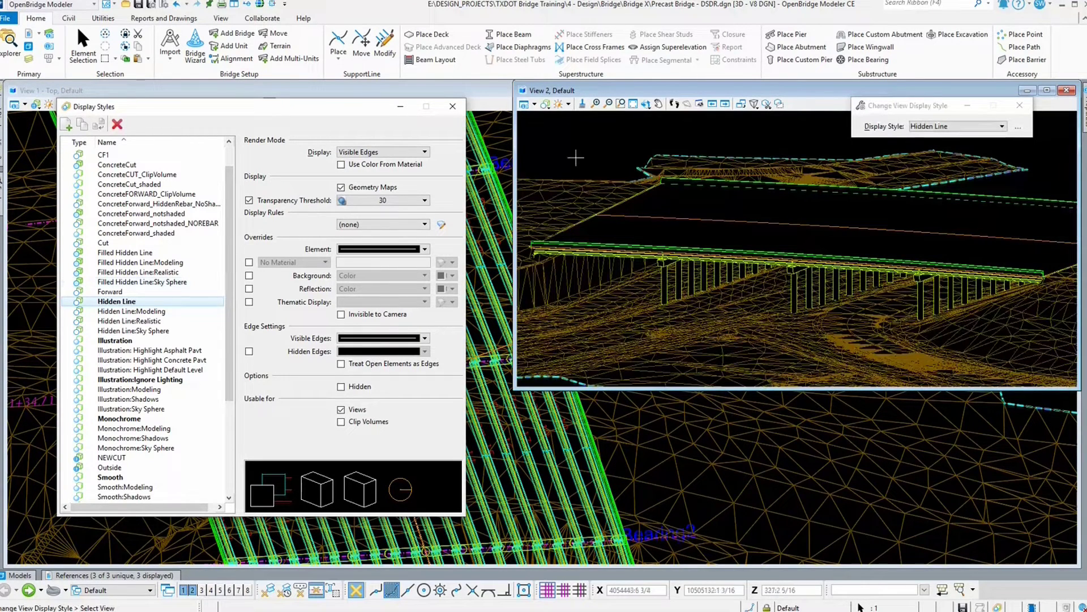
{"action": "left_click", "coordinate": [568, 104]}
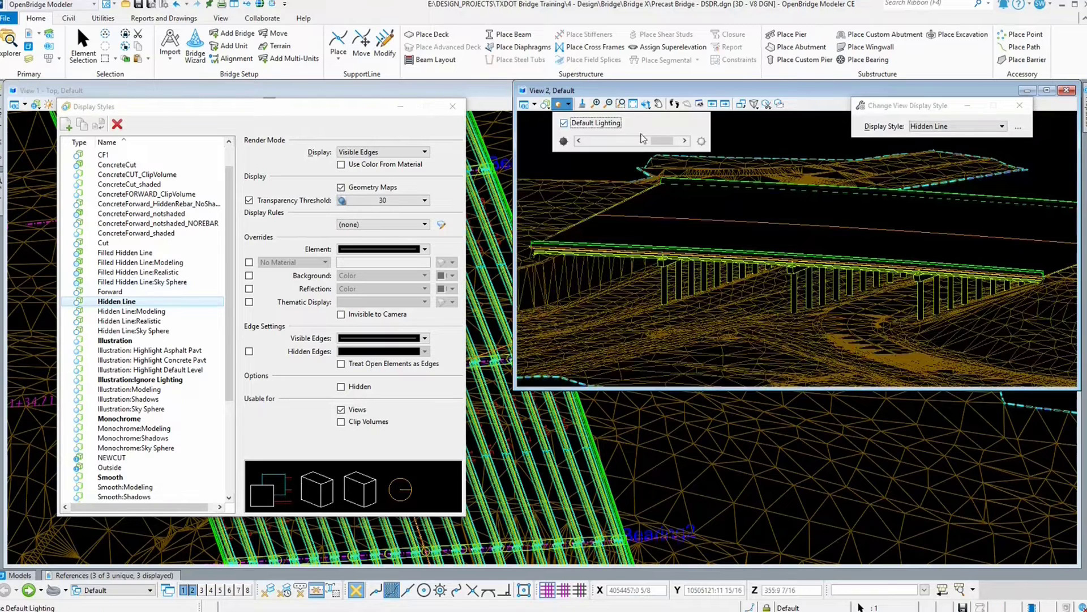
{"action": "left_click_drag", "start_coordinate": [667, 142], "coordinate": [672, 145]}
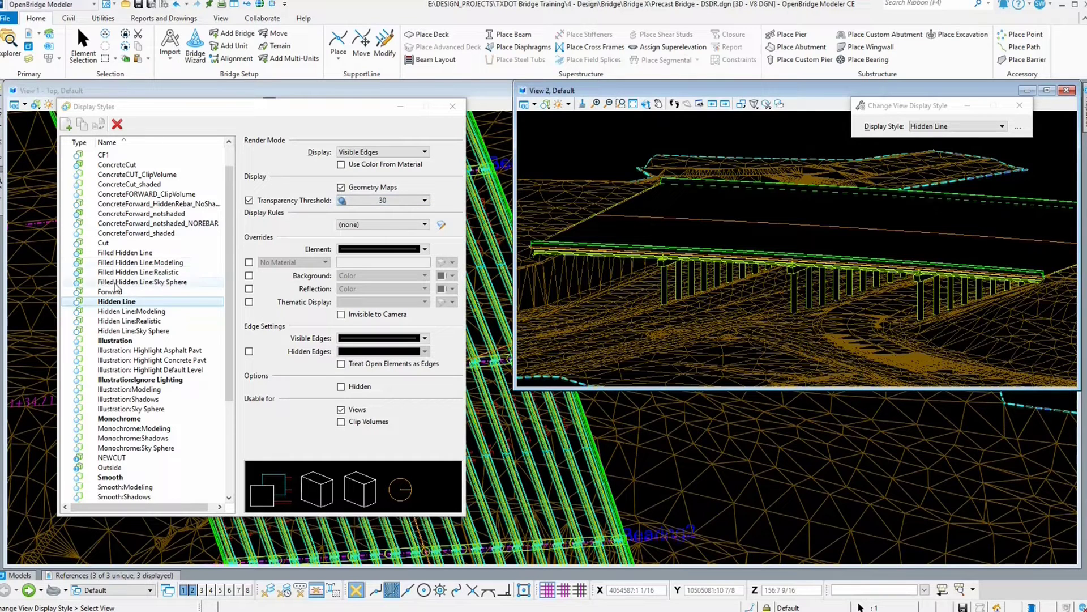
{"action": "left_click", "coordinate": [116, 253]}
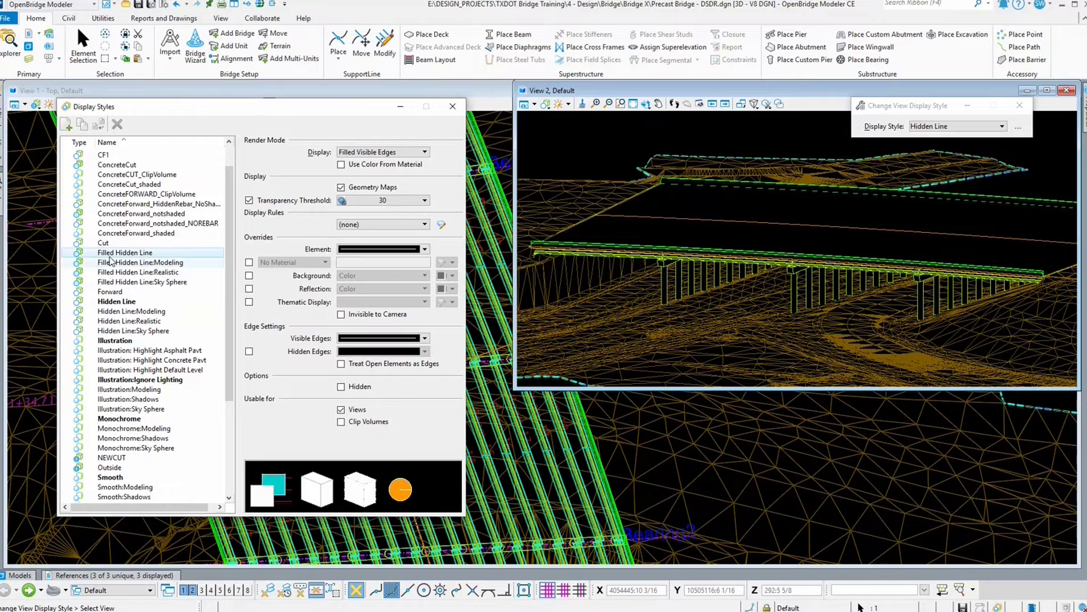
{"action": "double_click", "coordinate": [110, 254]}
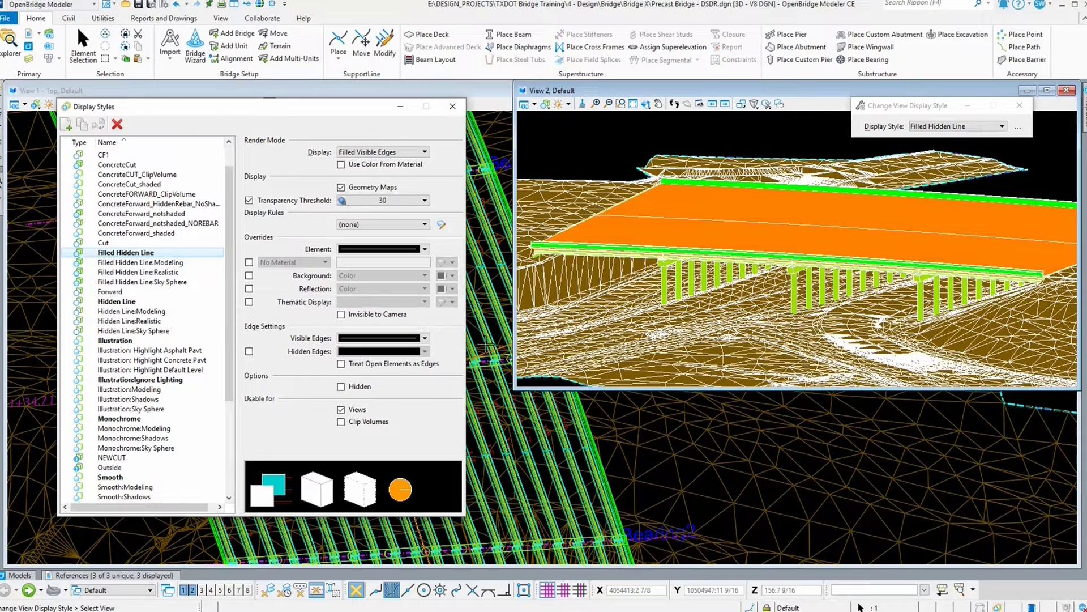
Step: Apply the Illustration:Ignore Lighting style to View 2 and rotate in closer to the deck edge
{"action": "left_click", "coordinate": [144, 380]}
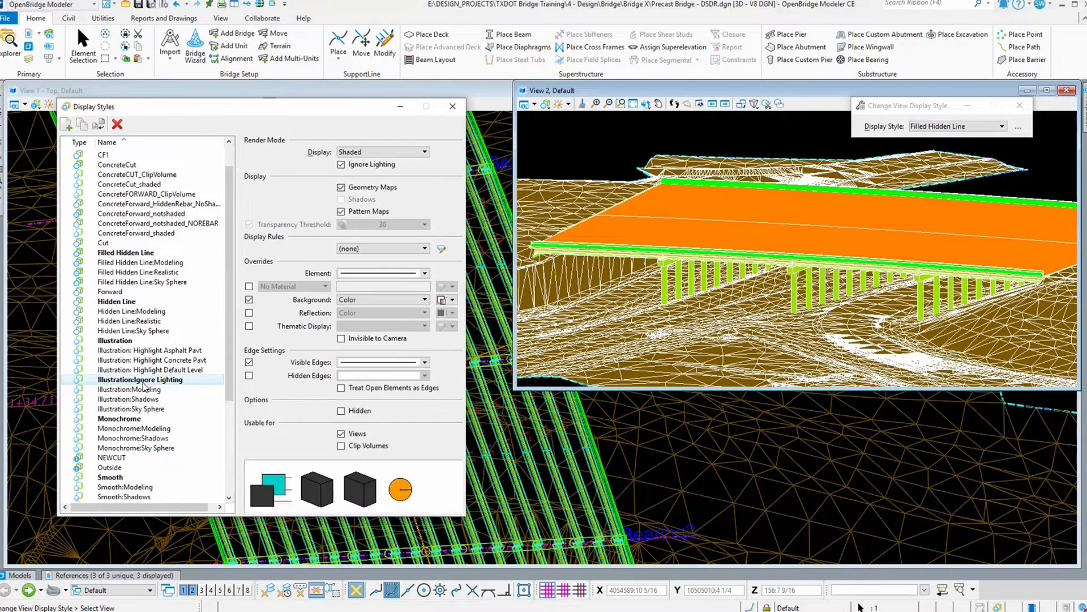
{"action": "double_click", "coordinate": [85, 381]}
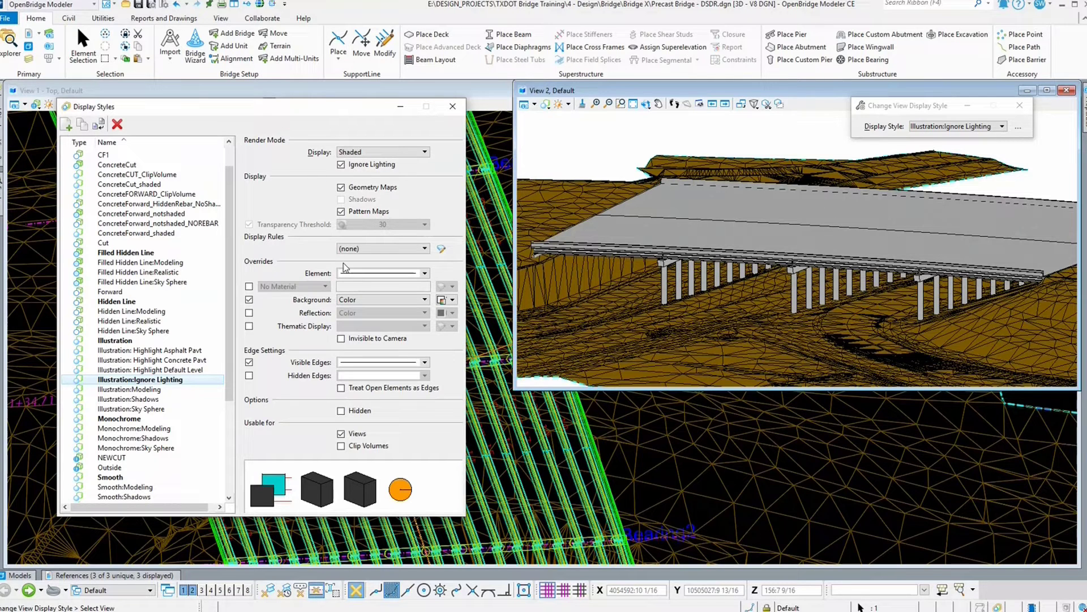
{"action": "left_click", "coordinate": [645, 104]}
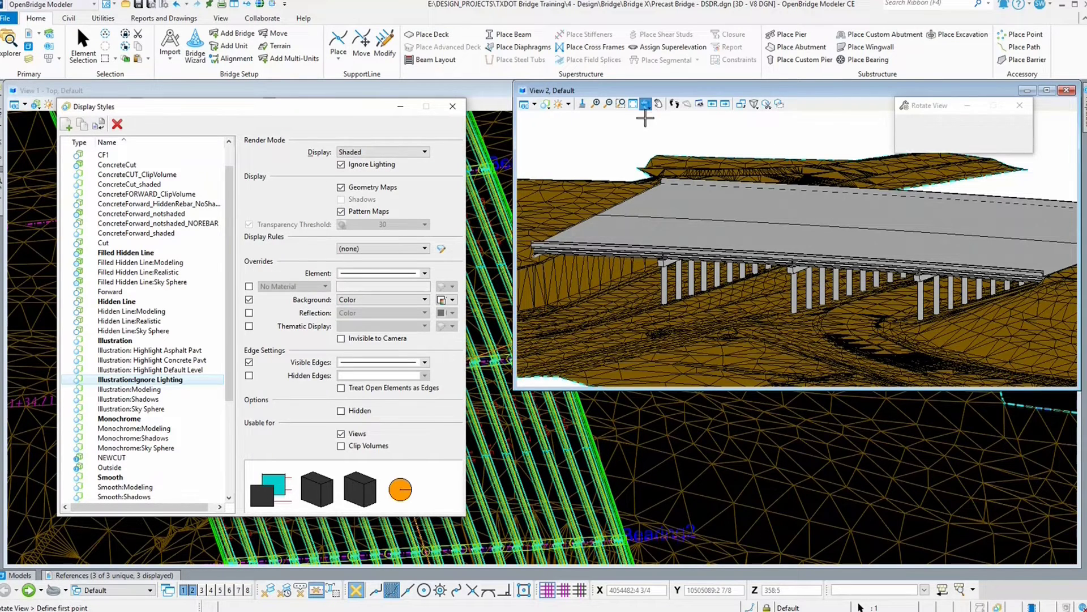
{"action": "left_click", "coordinate": [784, 199]}
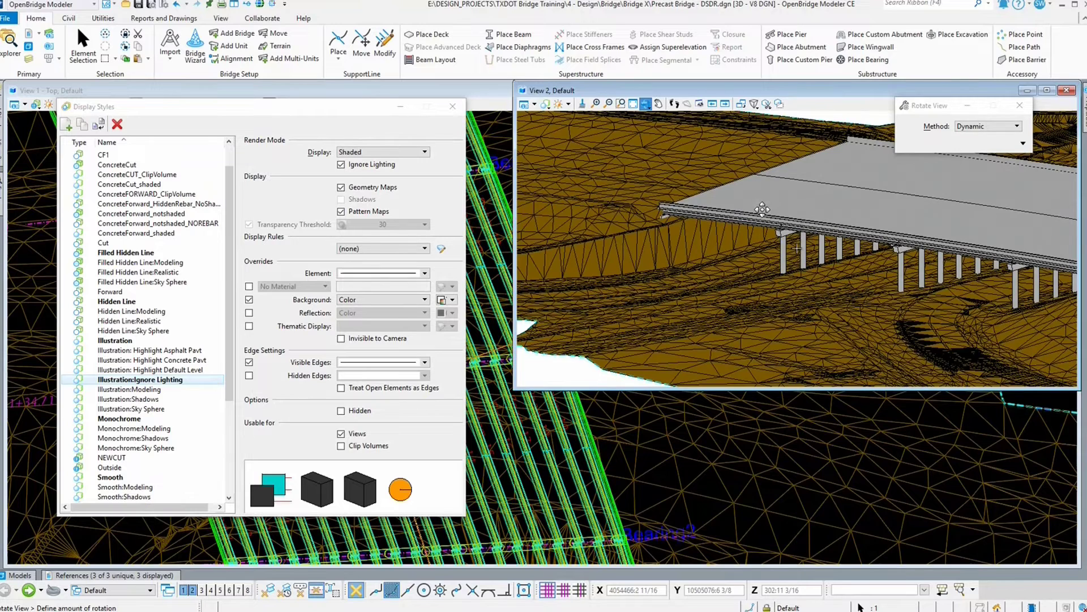
{"action": "left_click", "coordinate": [761, 209]}
{"action": "right_click", "coordinate": [762, 209]}
{"action": "scroll", "coordinate": [756, 198], "scroll_direction": "up", "scroll_amount": 3}
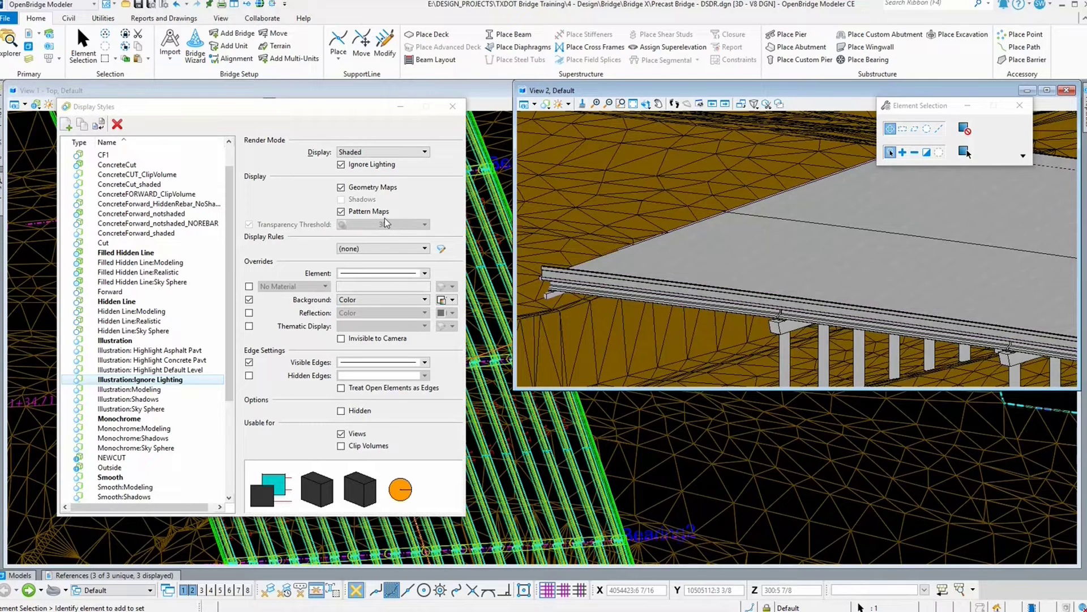
Step: Review the Element and Visible Edges override options of the Illustration:Ignore Lighting style, including the edge color choices
{"action": "left_click", "coordinate": [425, 273]}
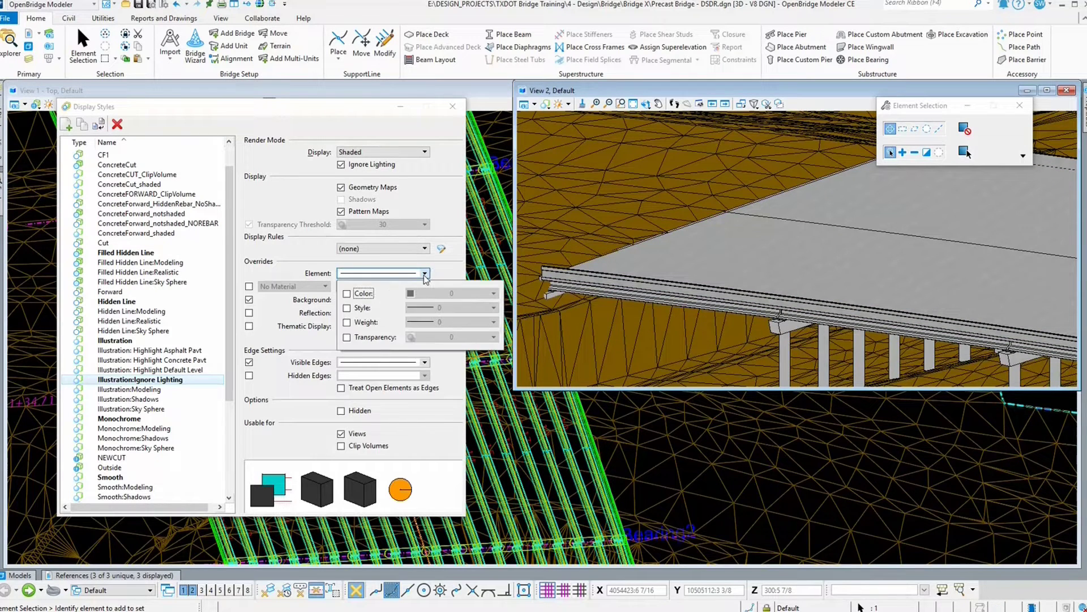
{"action": "left_click", "coordinate": [302, 262]}
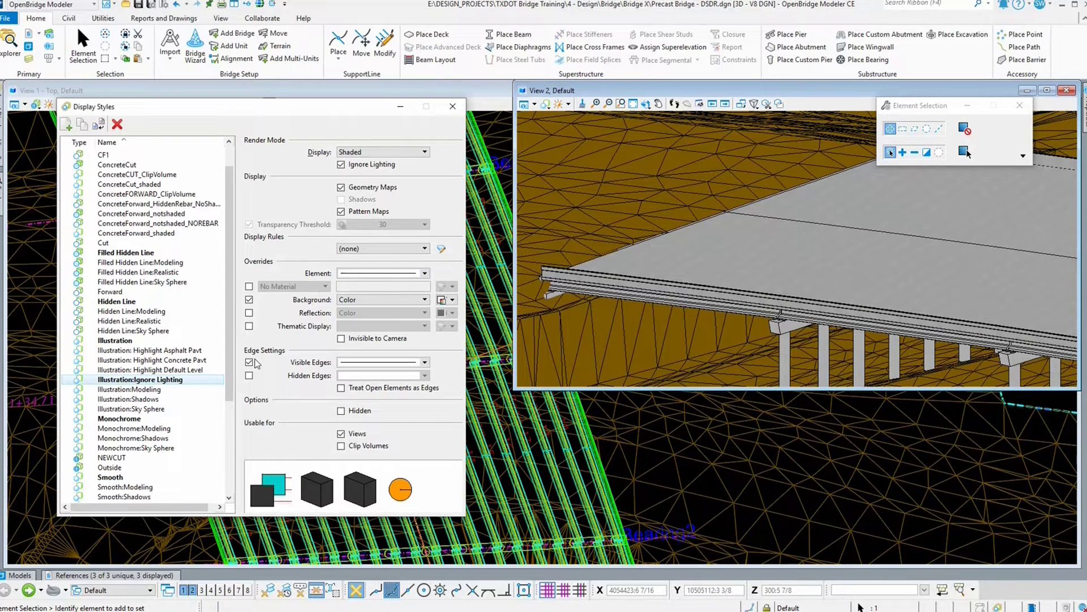
{"action": "left_click", "coordinate": [425, 362]}
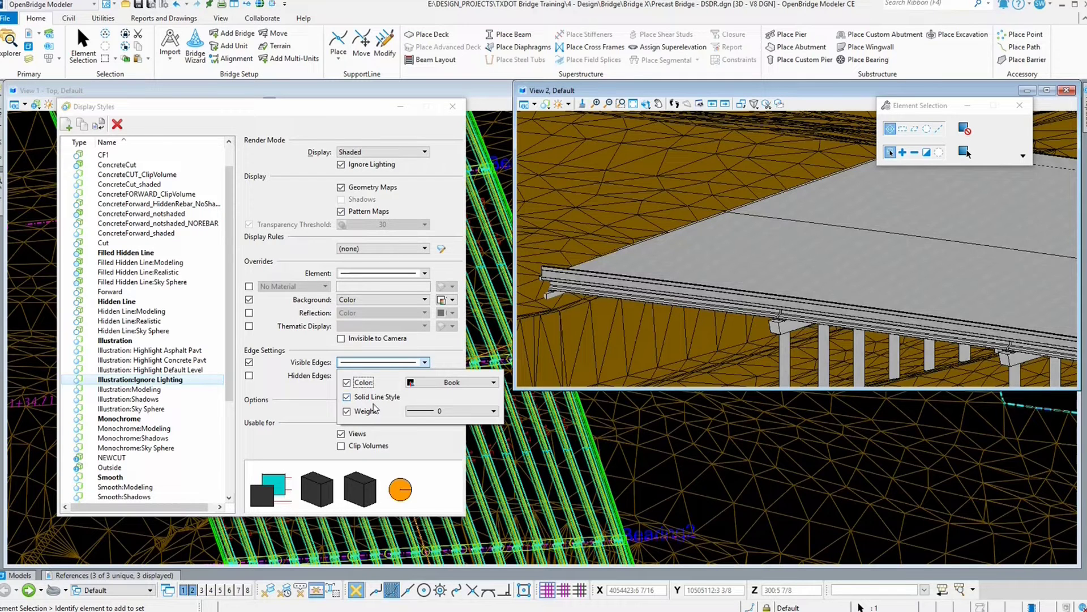
{"action": "left_click", "coordinate": [657, 290]}
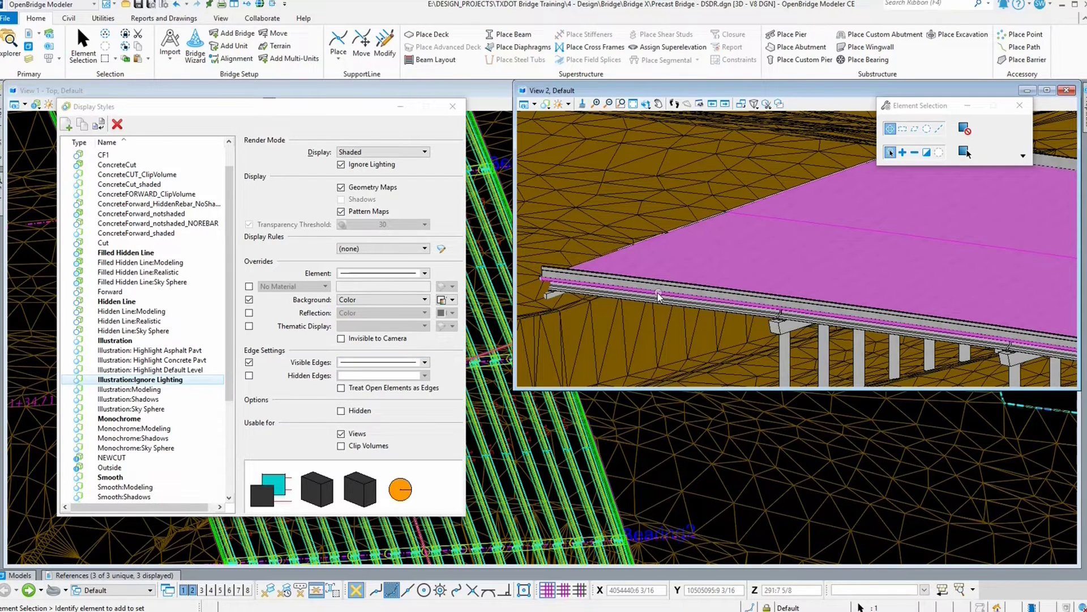
{"action": "left_click", "coordinate": [425, 362]}
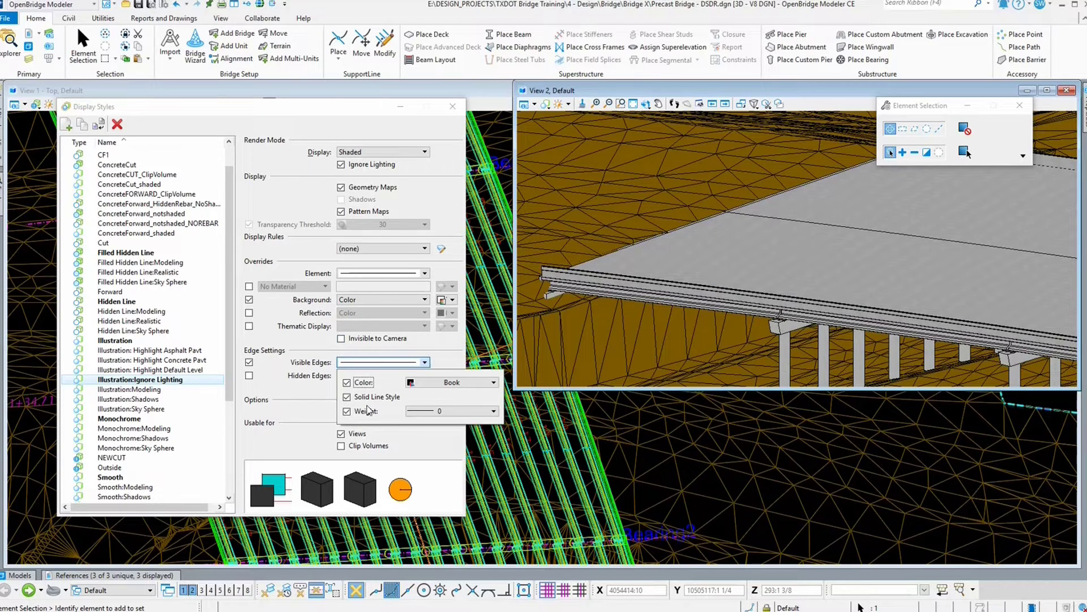
{"action": "left_click", "coordinate": [425, 363]}
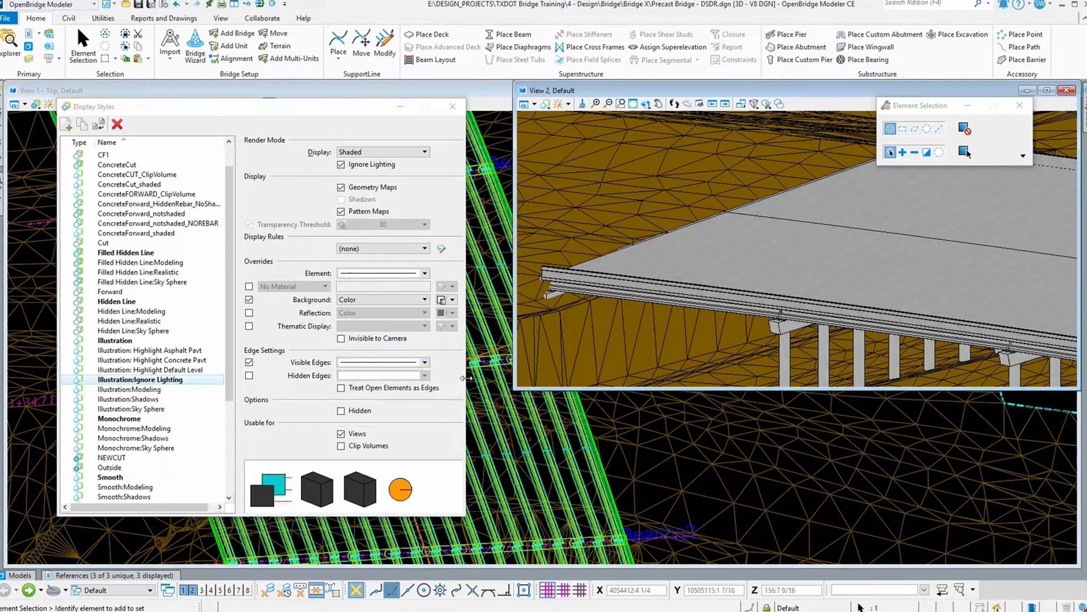
{"action": "left_click", "coordinate": [425, 363]}
{"action": "left_click", "coordinate": [482, 384]}
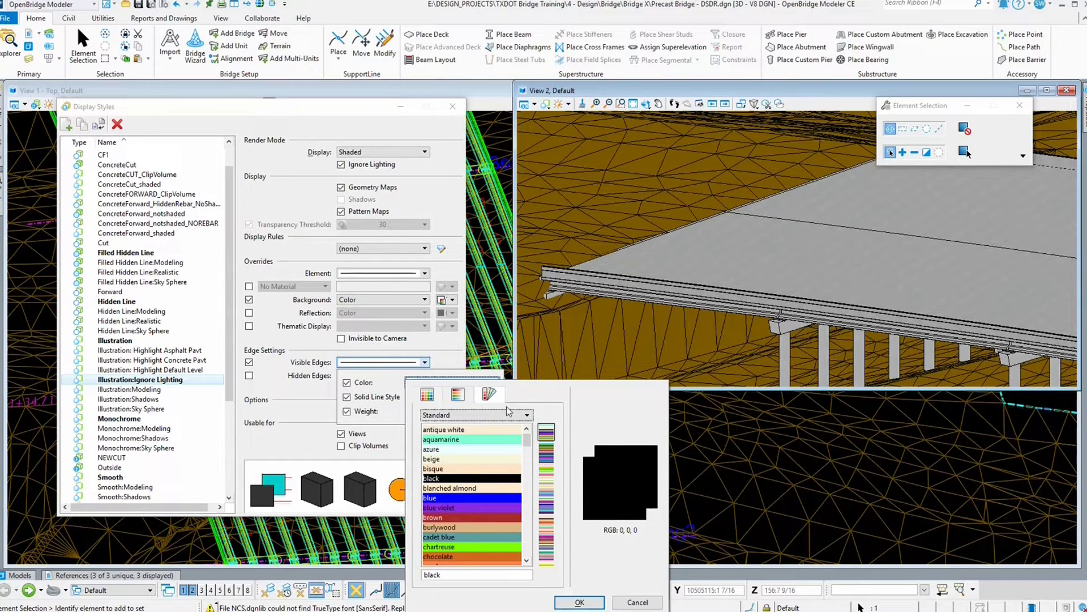
{"action": "left_click", "coordinate": [468, 396]}
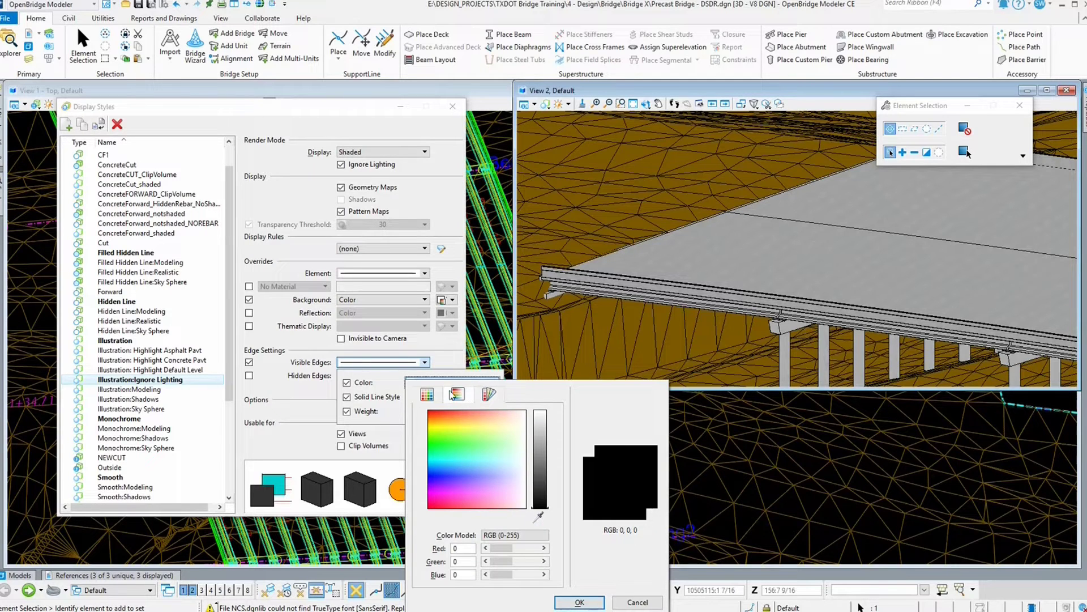
{"action": "left_click", "coordinate": [431, 395]}
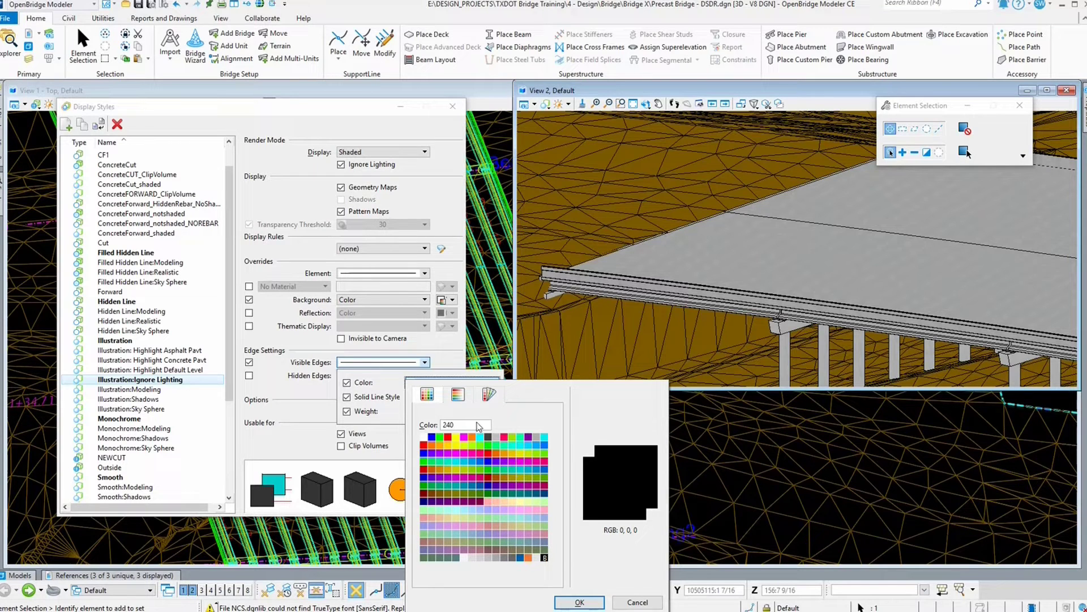
{"action": "left_click", "coordinate": [636, 600]}
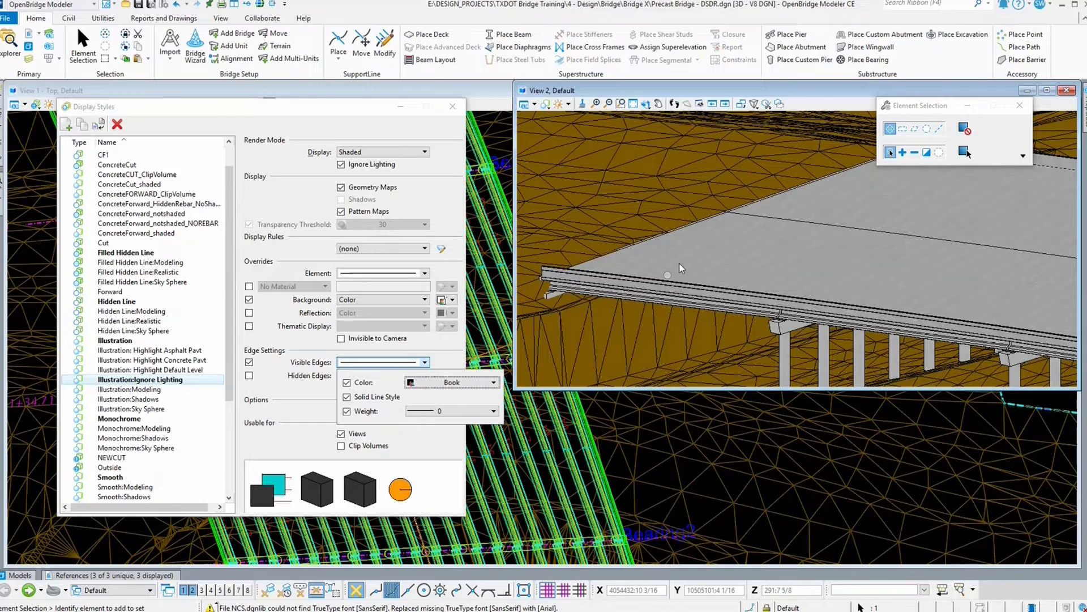
{"action": "left_click", "coordinate": [276, 393]}
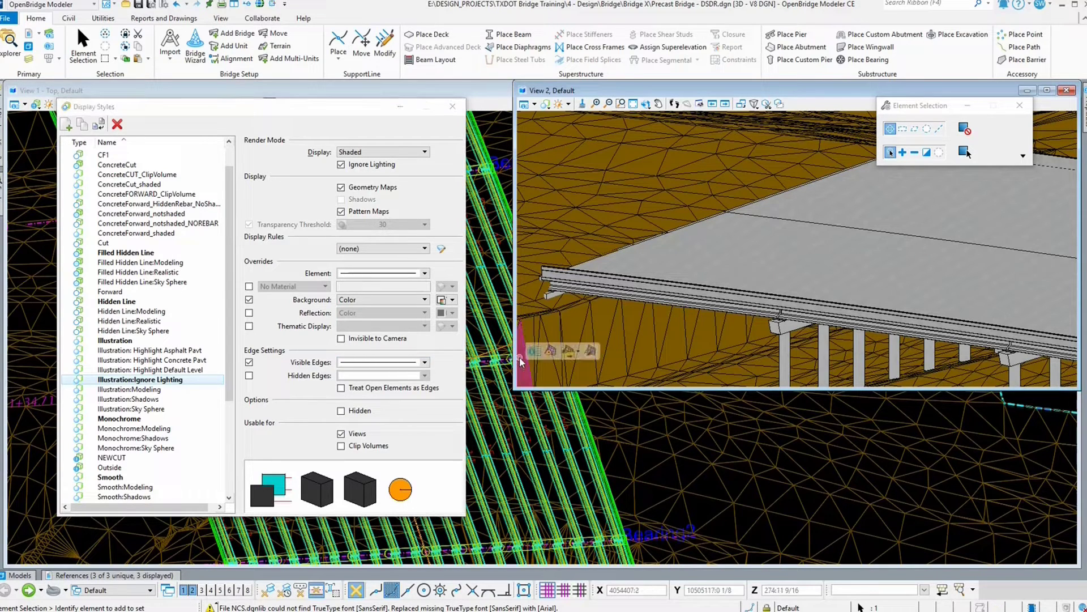
Step: Turn on Hidden Edges for the Illustration:Ignore Lighting style and set their line style to 5
{"action": "left_click", "coordinate": [250, 376]}
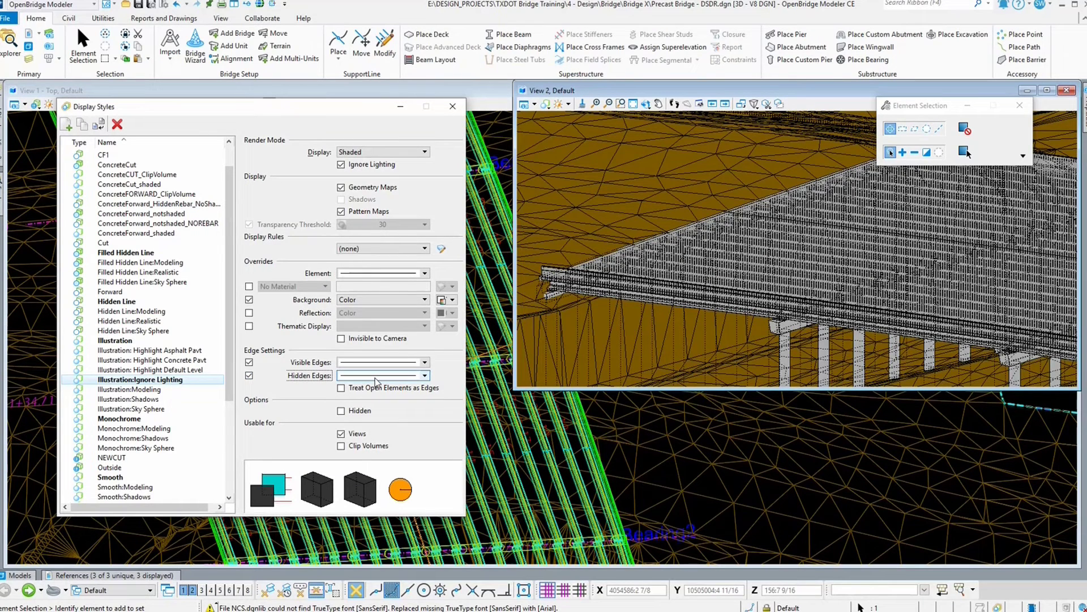
{"action": "scroll", "coordinate": [735, 207], "scroll_direction": "up", "scroll_amount": 3}
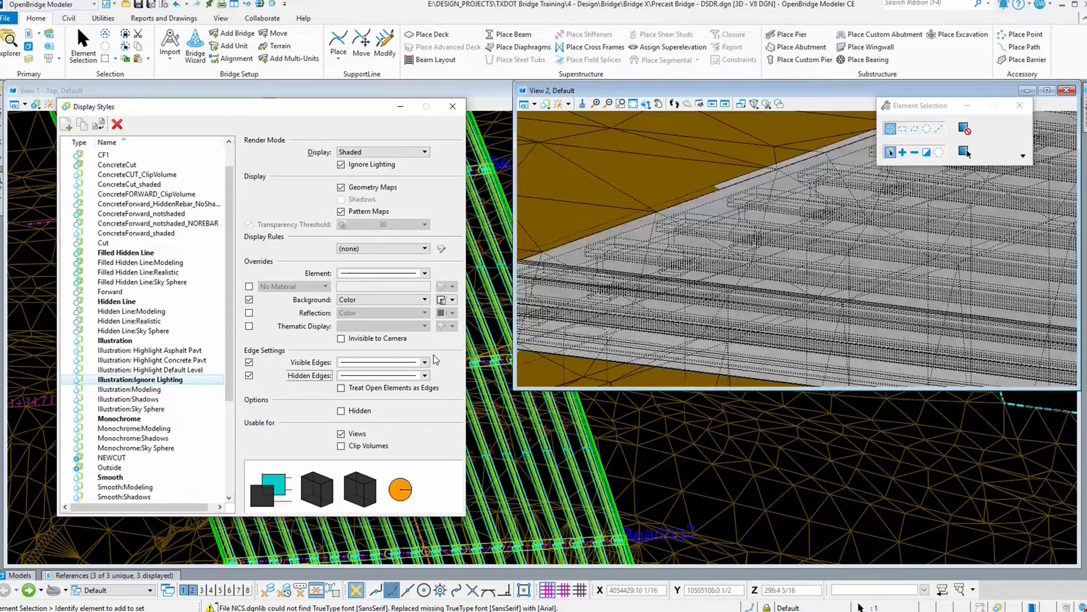
{"action": "left_click", "coordinate": [425, 376]}
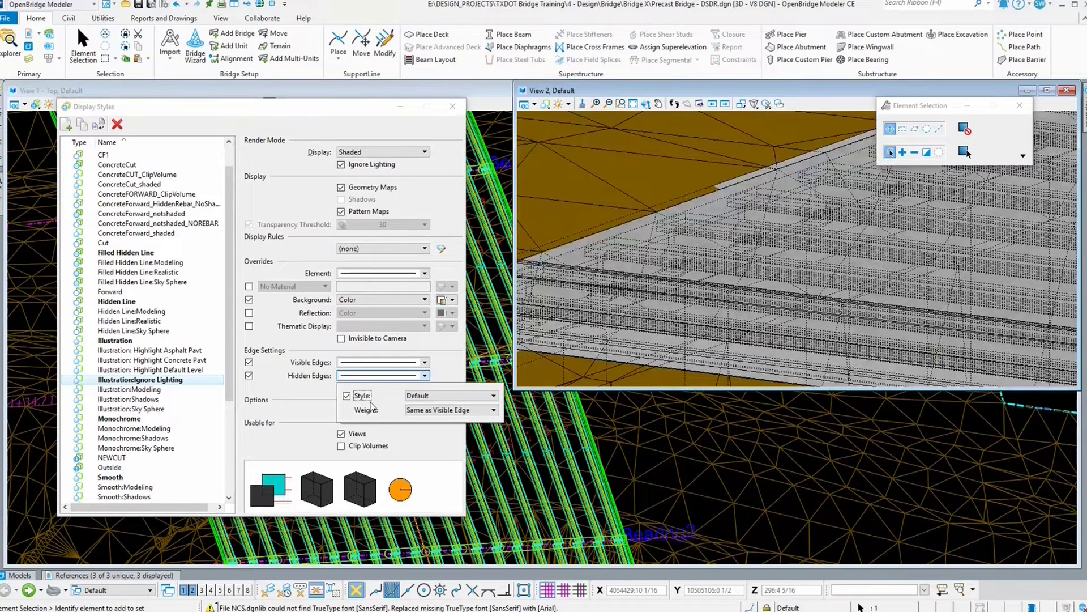
{"action": "scroll", "coordinate": [655, 328], "scroll_direction": "up", "scroll_amount": 2}
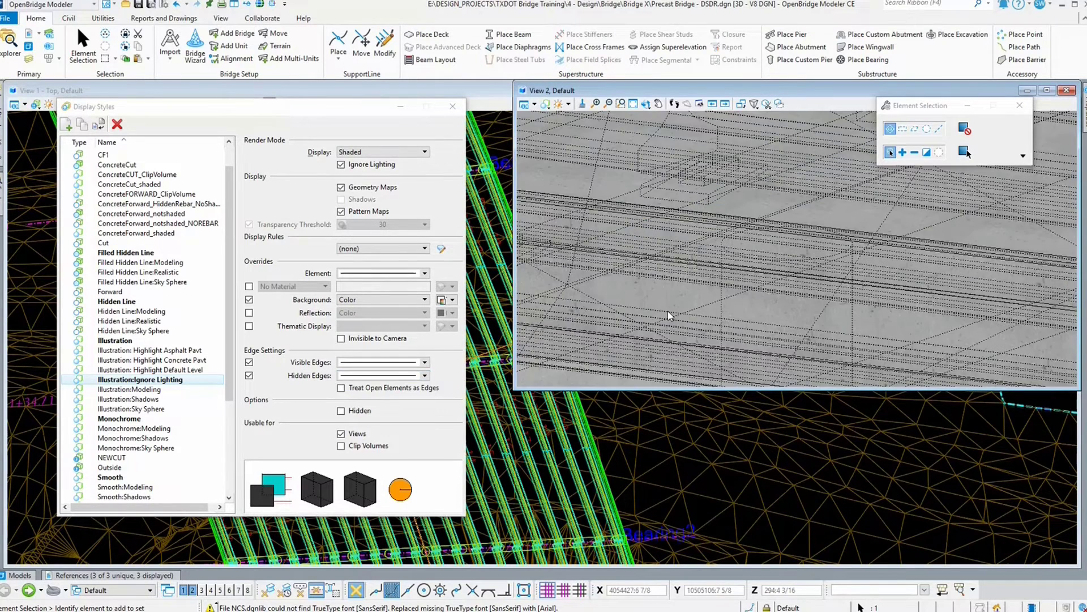
{"action": "scroll", "coordinate": [668, 311], "scroll_direction": "down", "scroll_amount": 1}
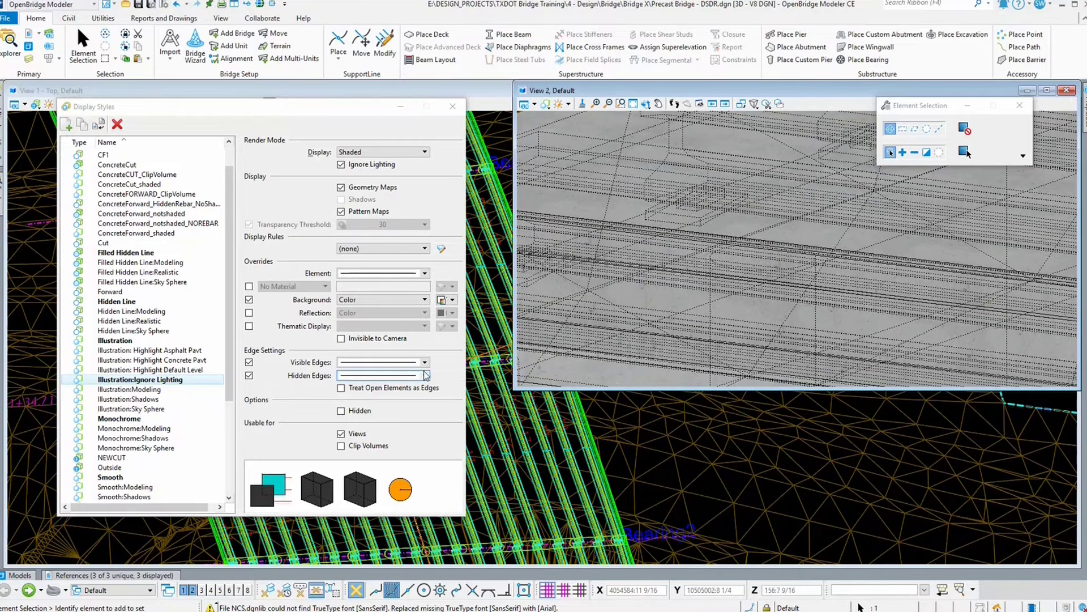
{"action": "left_click", "coordinate": [425, 375]}
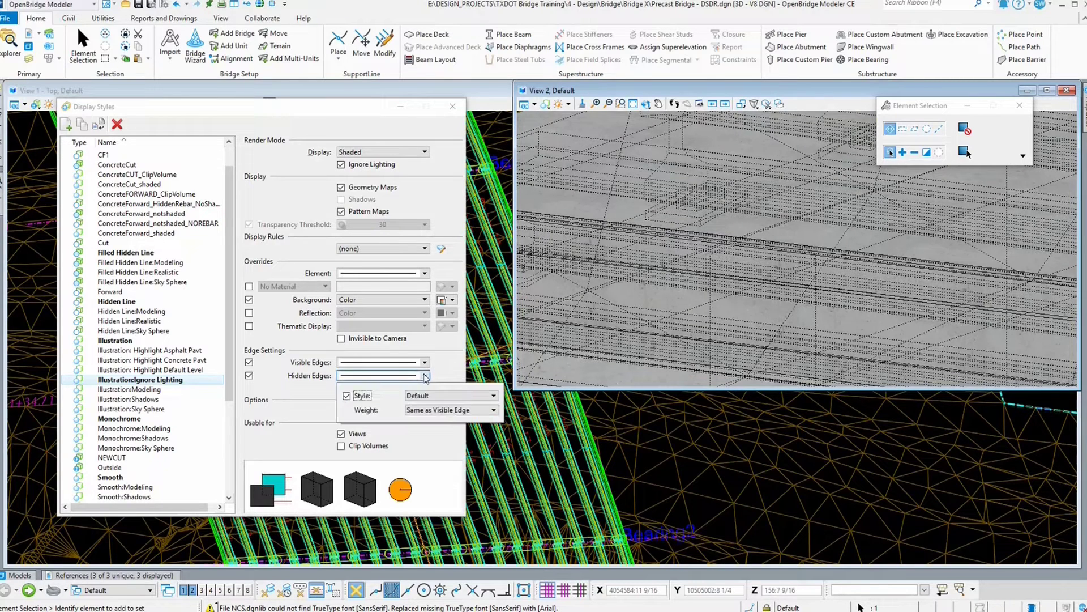
{"action": "left_click", "coordinate": [447, 397]}
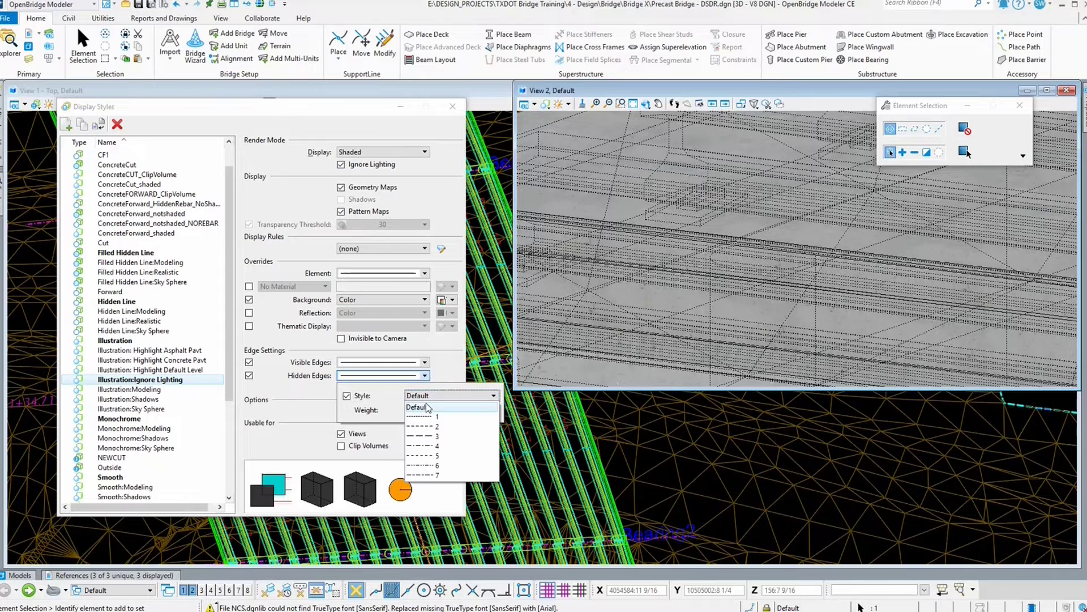
{"action": "left_click", "coordinate": [419, 446]}
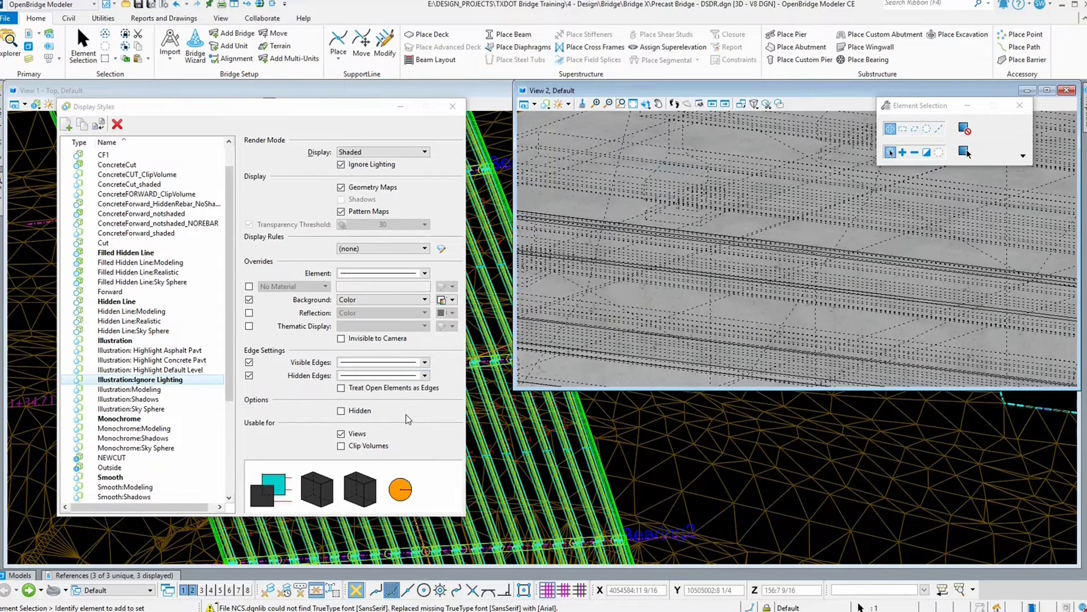
{"action": "left_click", "coordinate": [425, 376]}
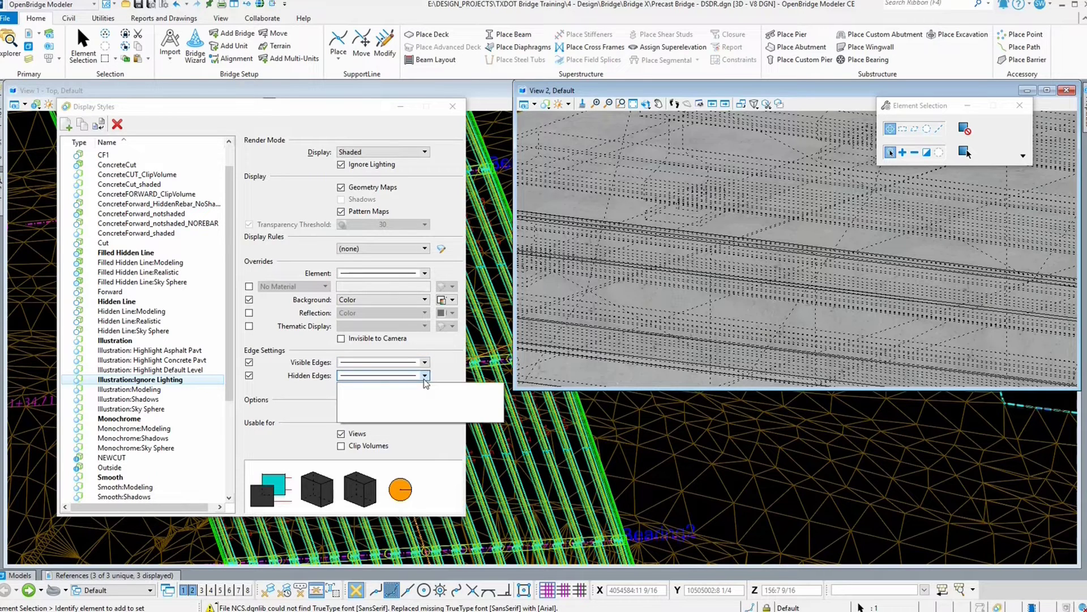
{"action": "left_click", "coordinate": [411, 355]}
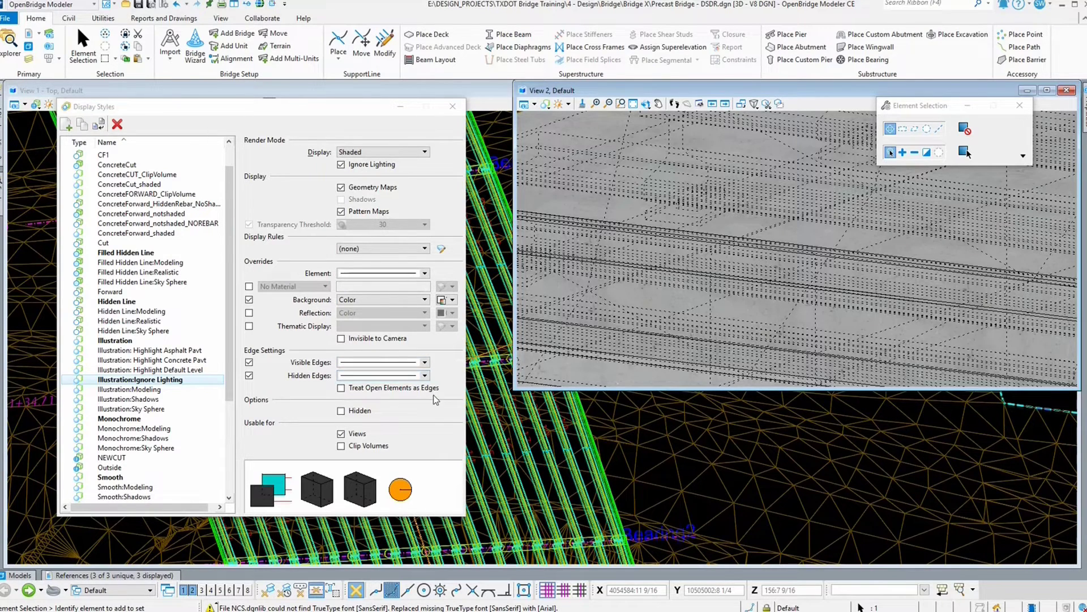
{"action": "left_click", "coordinate": [425, 376]}
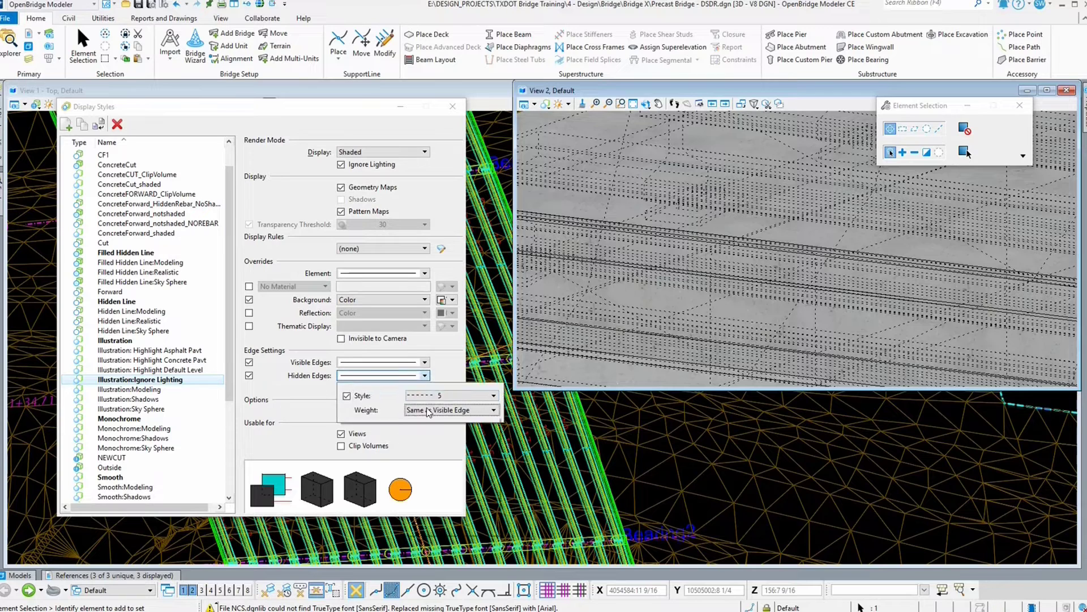
{"action": "left_click", "coordinate": [429, 409]}
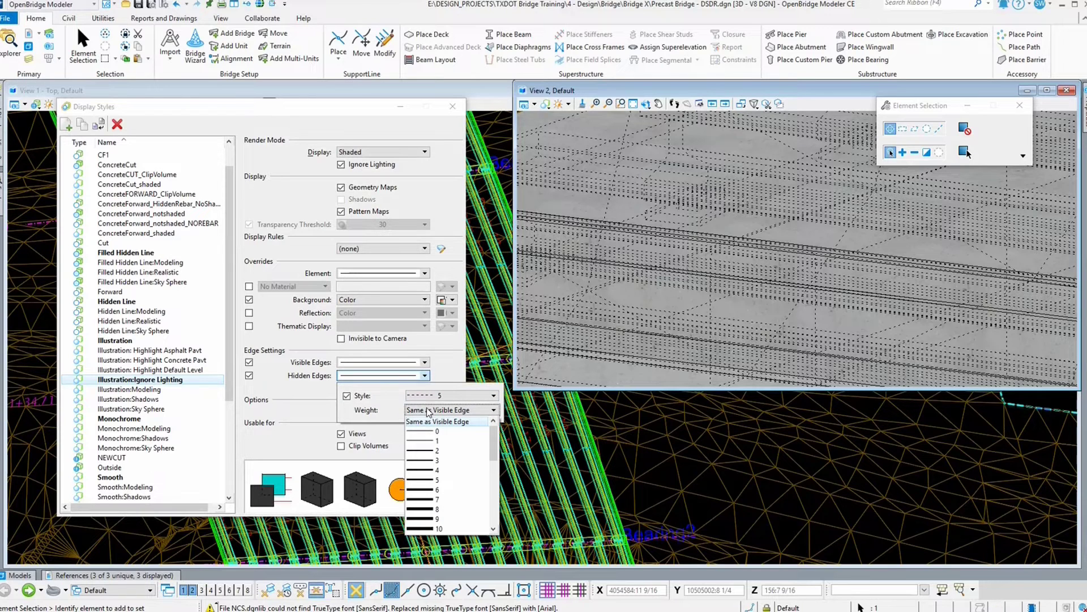
Step: Turn Hidden Edges off again for the Illustration:Ignore Lighting style
{"action": "left_click", "coordinate": [249, 375]}
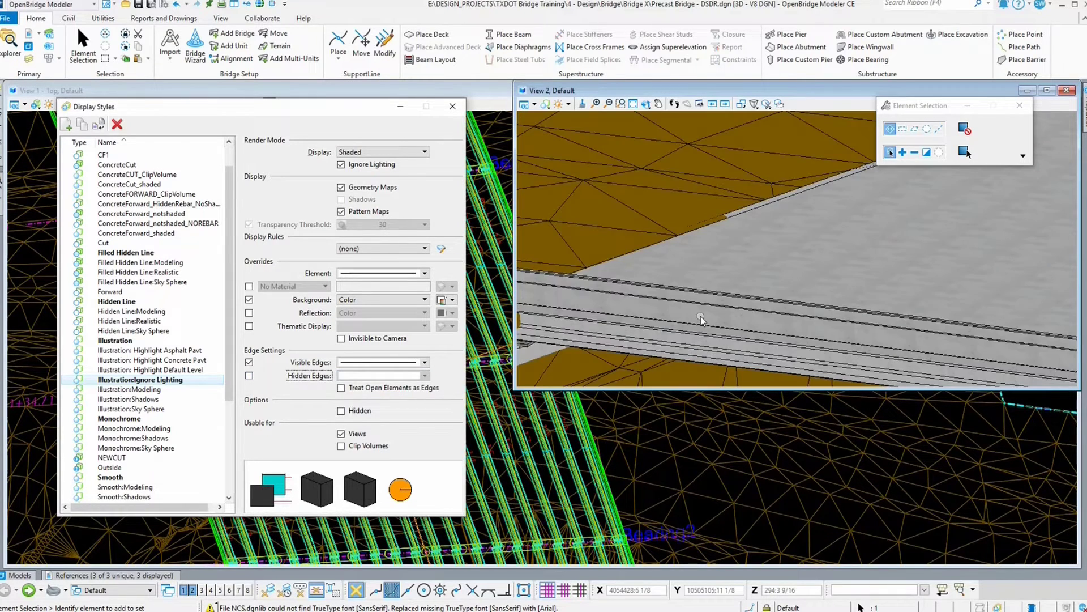
{"action": "scroll", "coordinate": [701, 316], "scroll_direction": "down", "scroll_amount": 2}
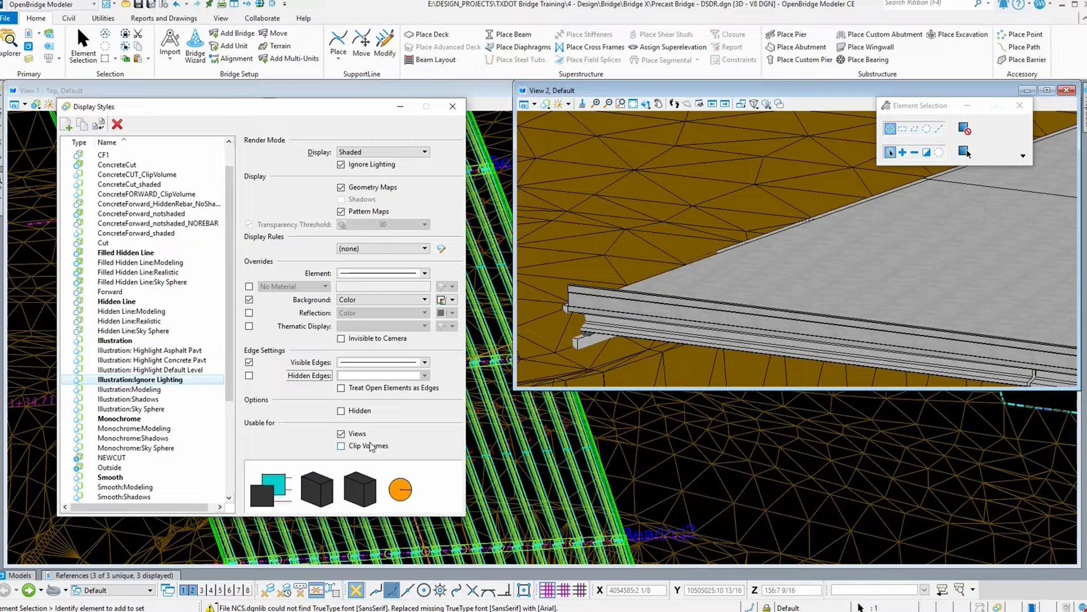
Step: Review the settings of the CF1 and ConcreteCut display styles, then close the Display Styles dialog
{"action": "left_click", "coordinate": [107, 155]}
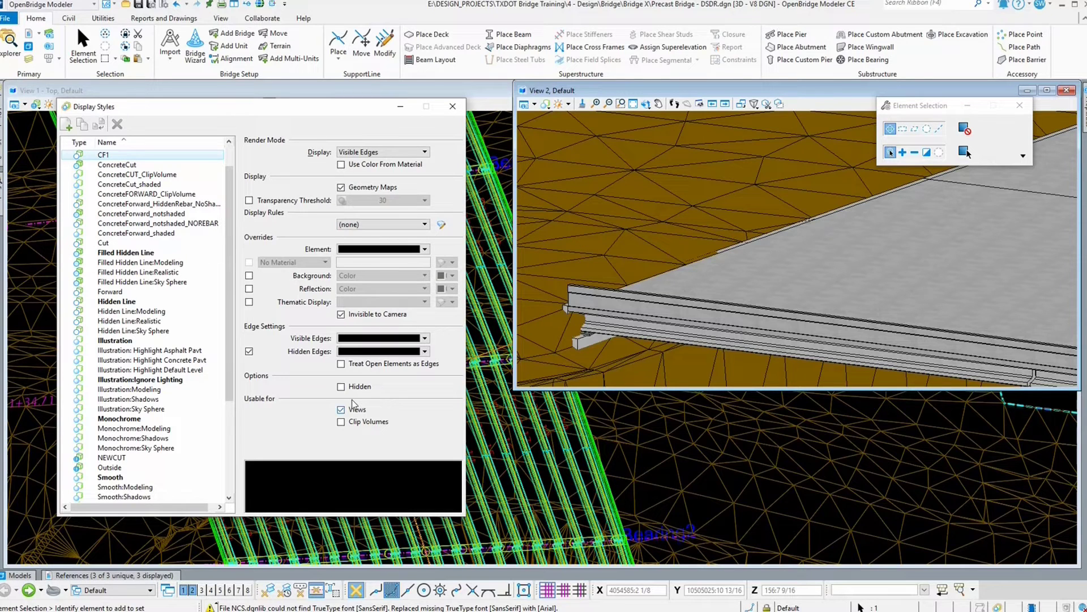
{"action": "left_click", "coordinate": [118, 164]}
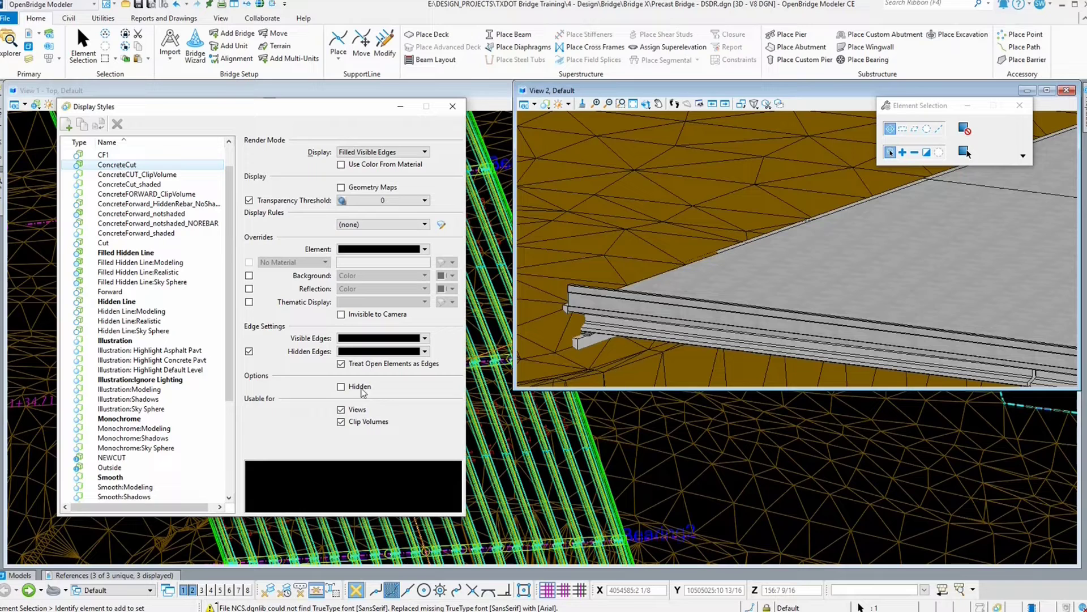
{"action": "left_click", "coordinate": [453, 106]}
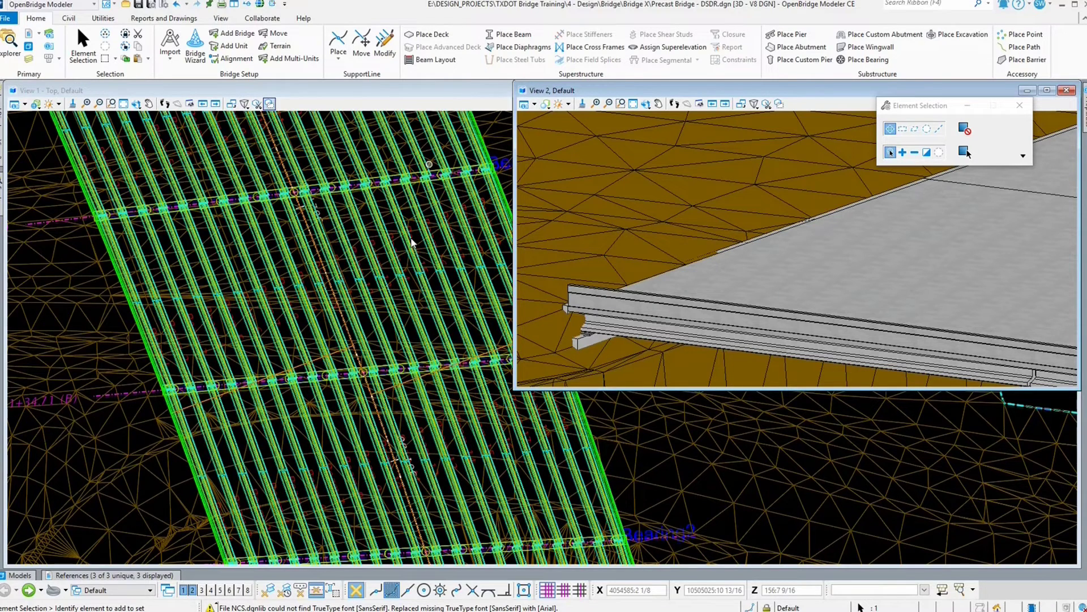
Step: Start the Place Section Callout tool with the Section FSheet Tier 1 drawing seed
{"action": "scroll", "coordinate": [411, 242], "scroll_direction": "down", "scroll_amount": 2}
{"action": "left_click", "coordinate": [249, 6]}
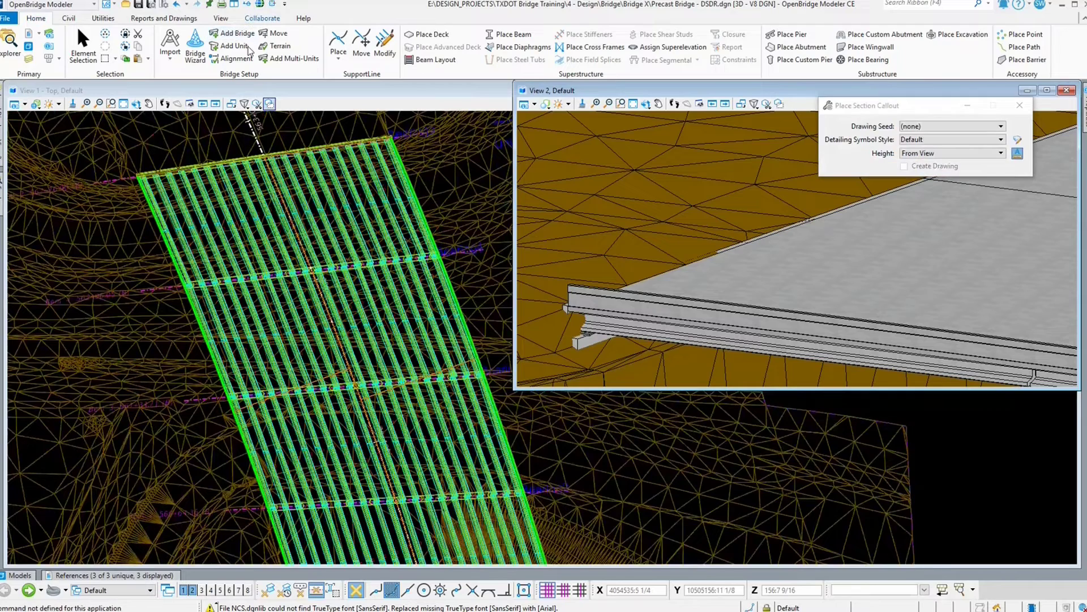
{"action": "left_click", "coordinate": [944, 124]}
{"action": "left_click", "coordinate": [945, 125]}
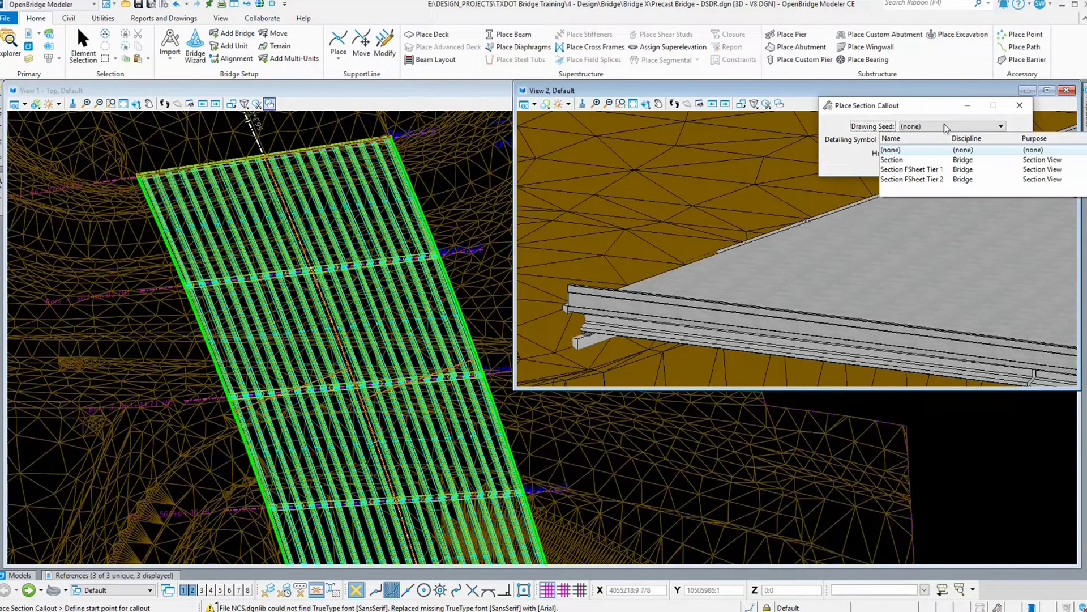
{"action": "left_click", "coordinate": [911, 169]}
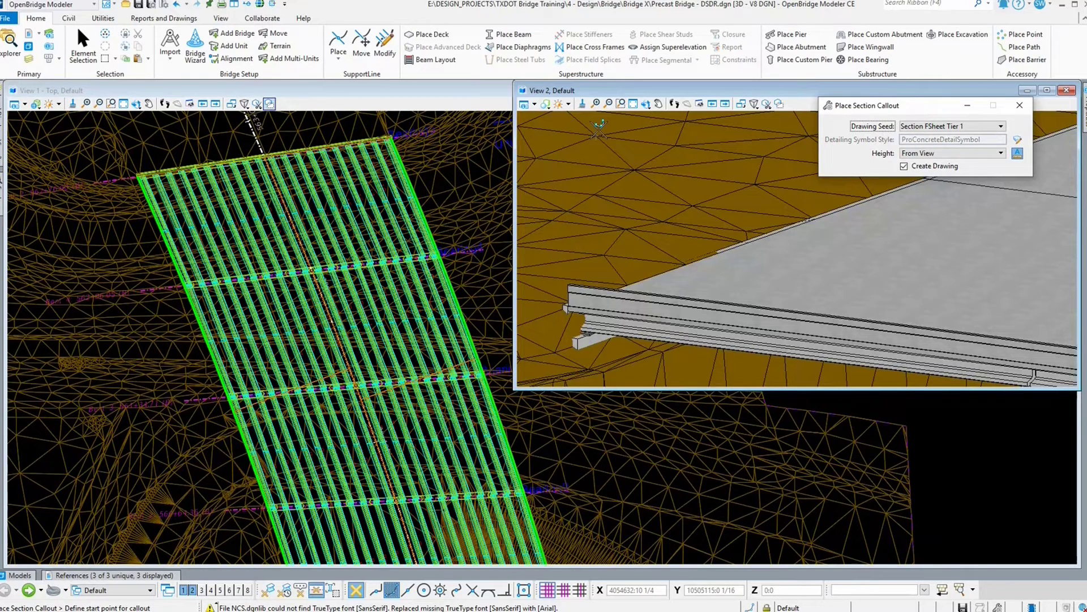
Step: Select the existing ground terrain with Element Selection and hide it from the views
{"action": "right_click", "coordinate": [213, 321]}
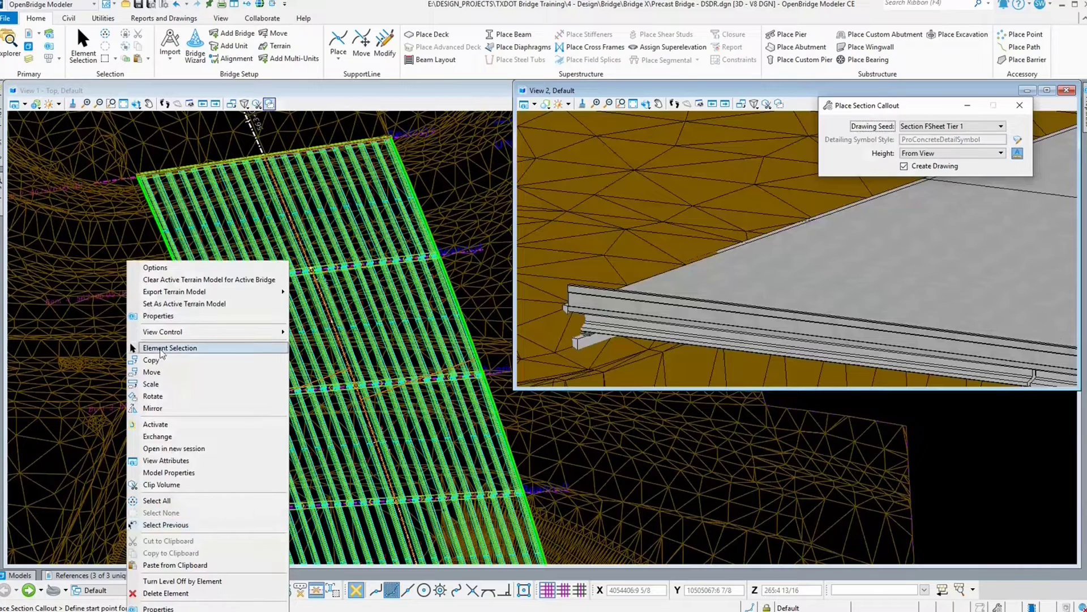
{"action": "left_click", "coordinate": [162, 349]}
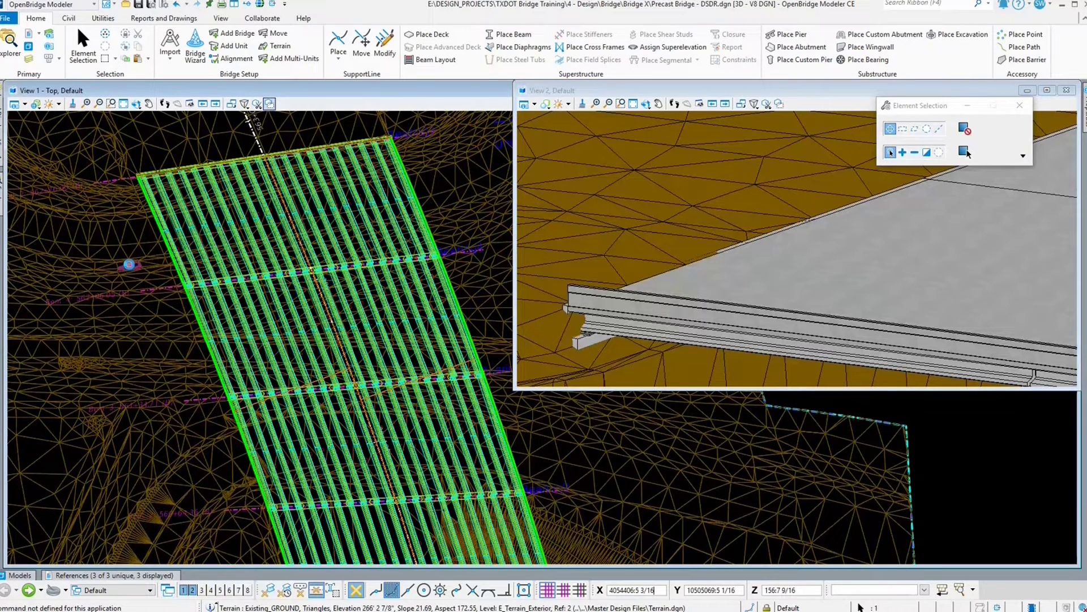
{"action": "left_click", "coordinate": [129, 264]}
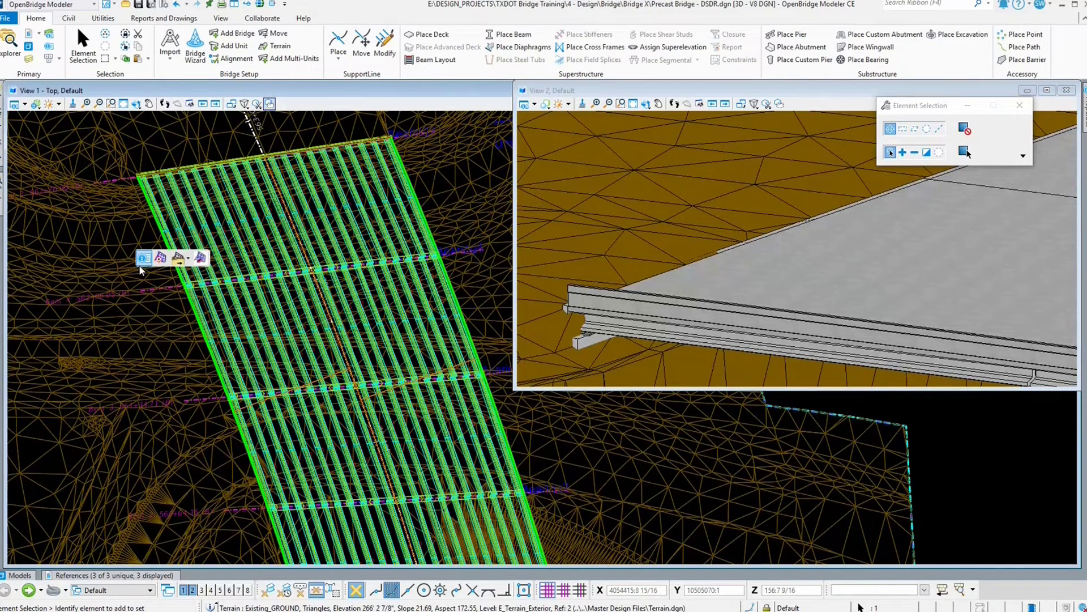
{"action": "left_click", "coordinate": [144, 258]}
{"action": "double_click", "coordinate": [194, 245]}
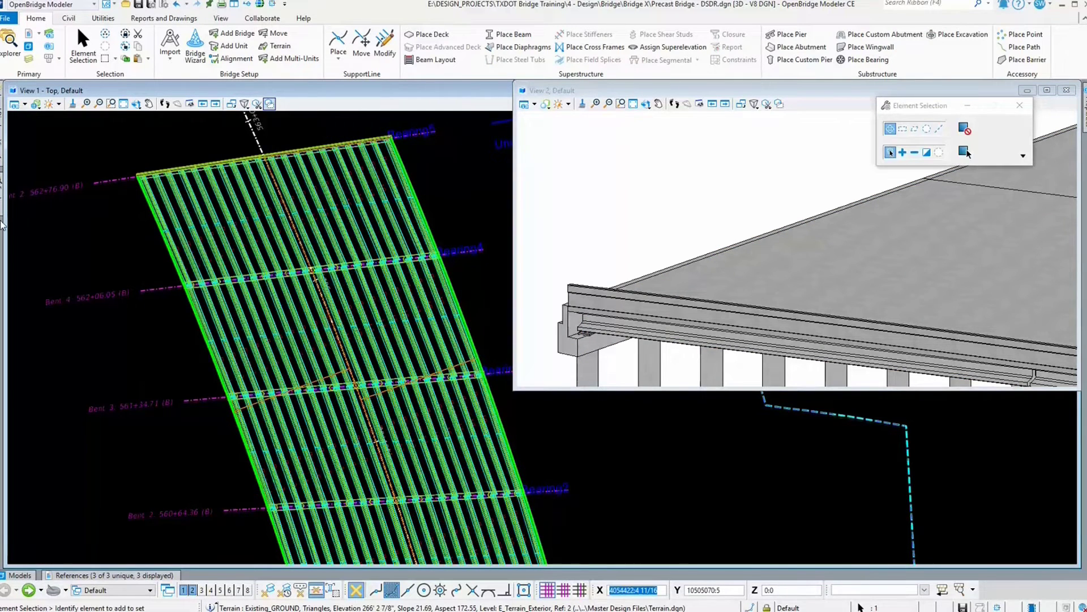
Step: Select the deck and girders with a line selection across the bridge and turn their levels off
{"action": "left_click", "coordinate": [939, 129]}
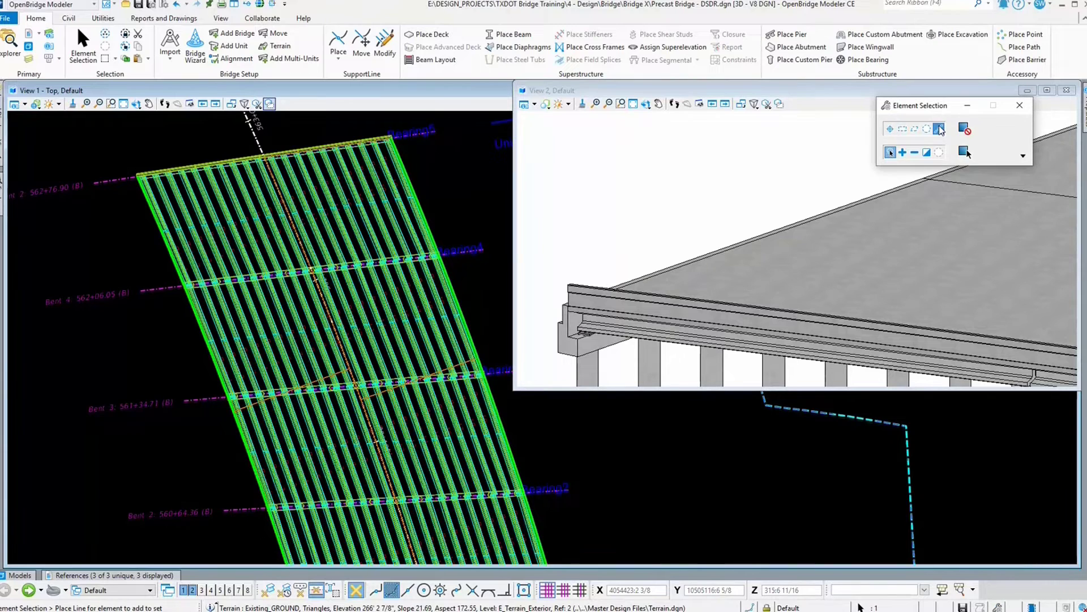
{"action": "left_click", "coordinate": [441, 215]}
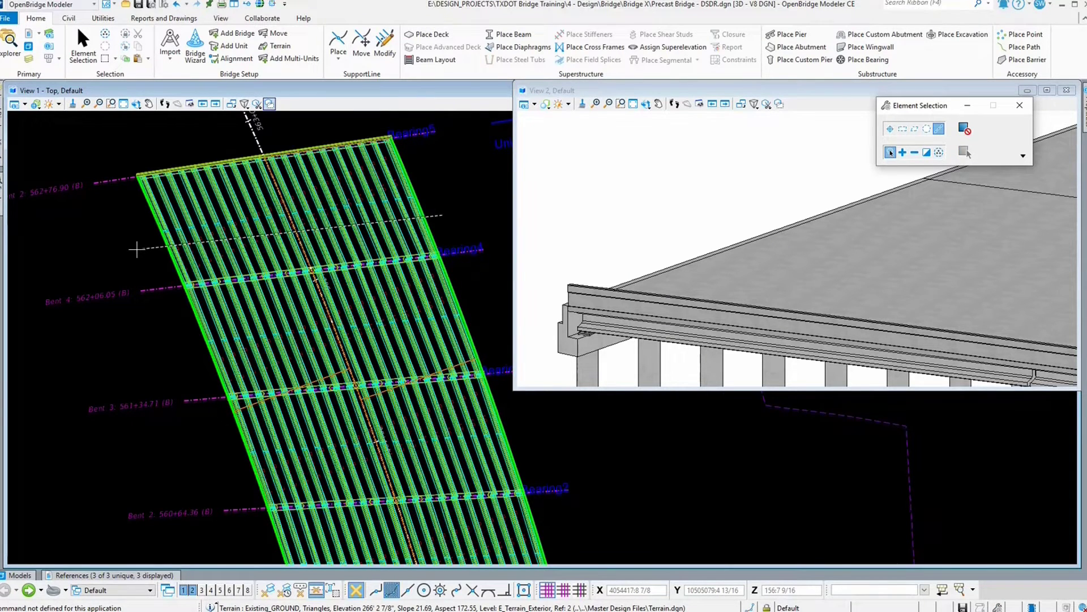
{"action": "left_click", "coordinate": [136, 249]}
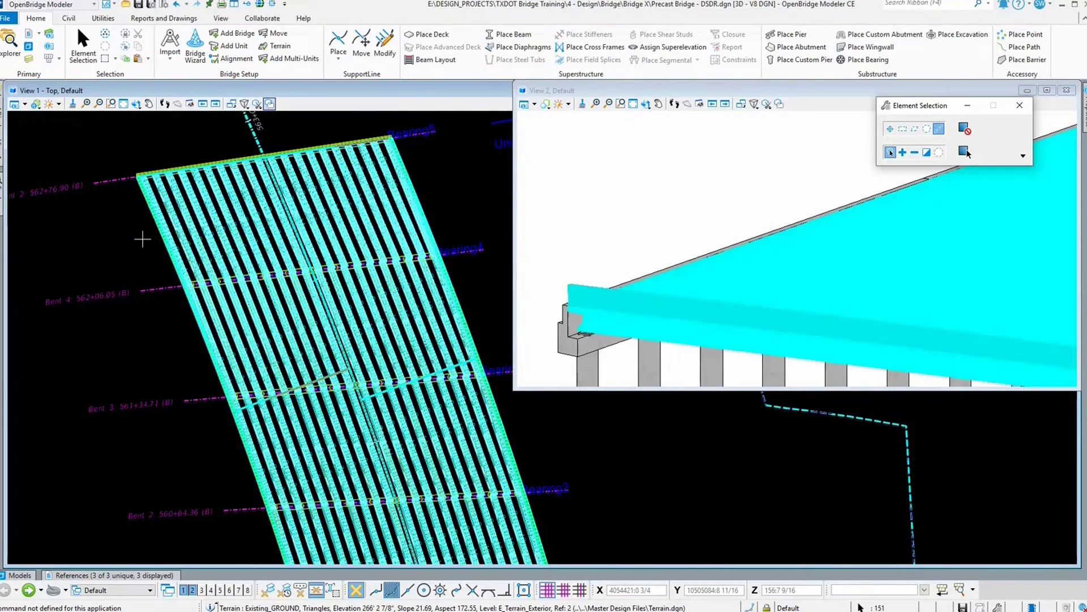
{"action": "right_click", "coordinate": [483, 193]}
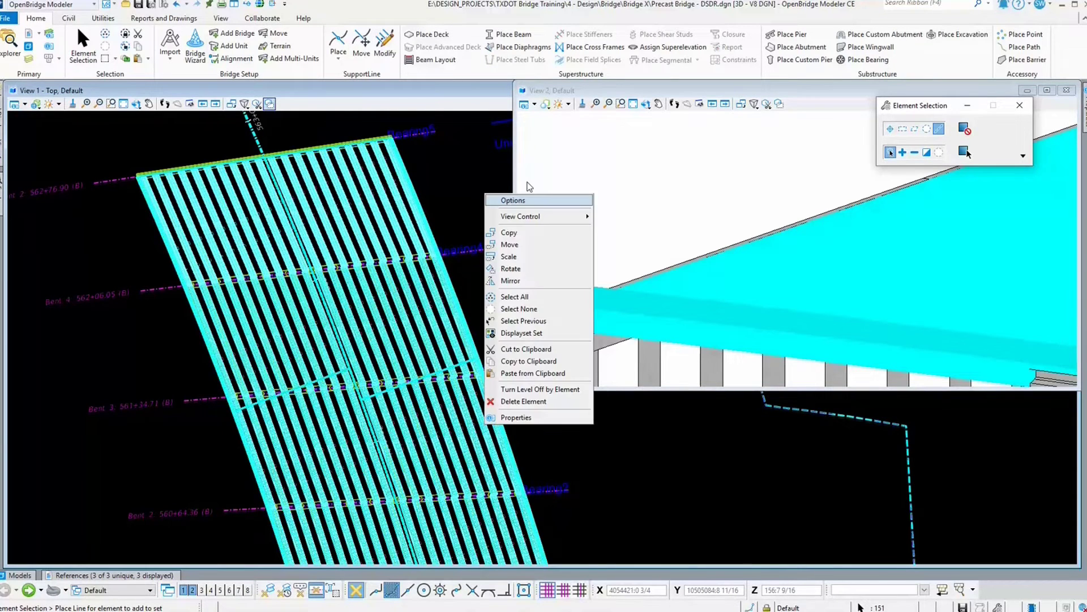
{"action": "left_click", "coordinate": [554, 390]}
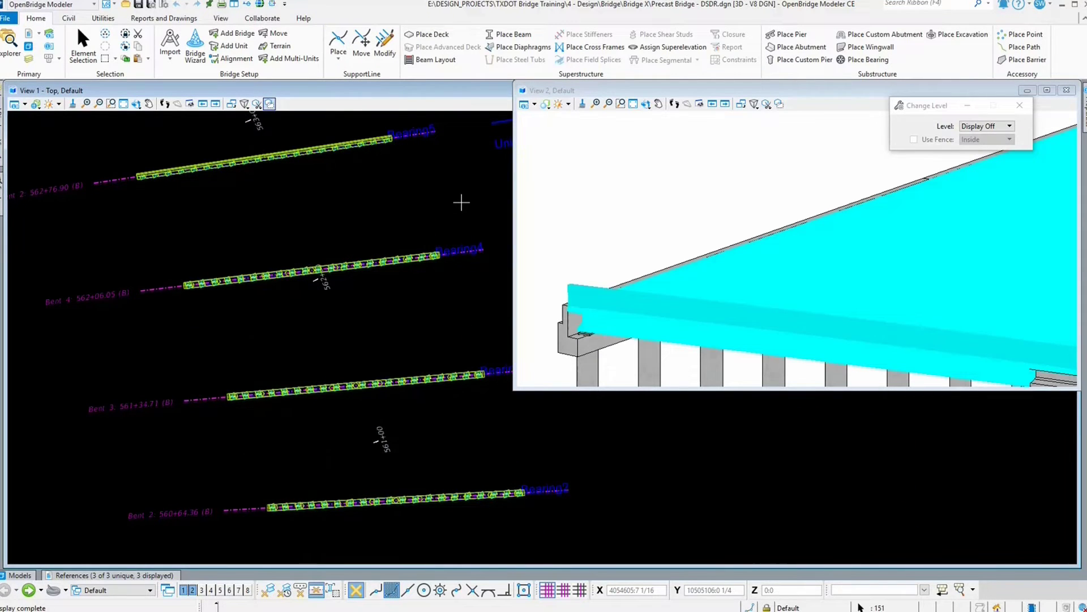
{"action": "key", "text": "Escape"}
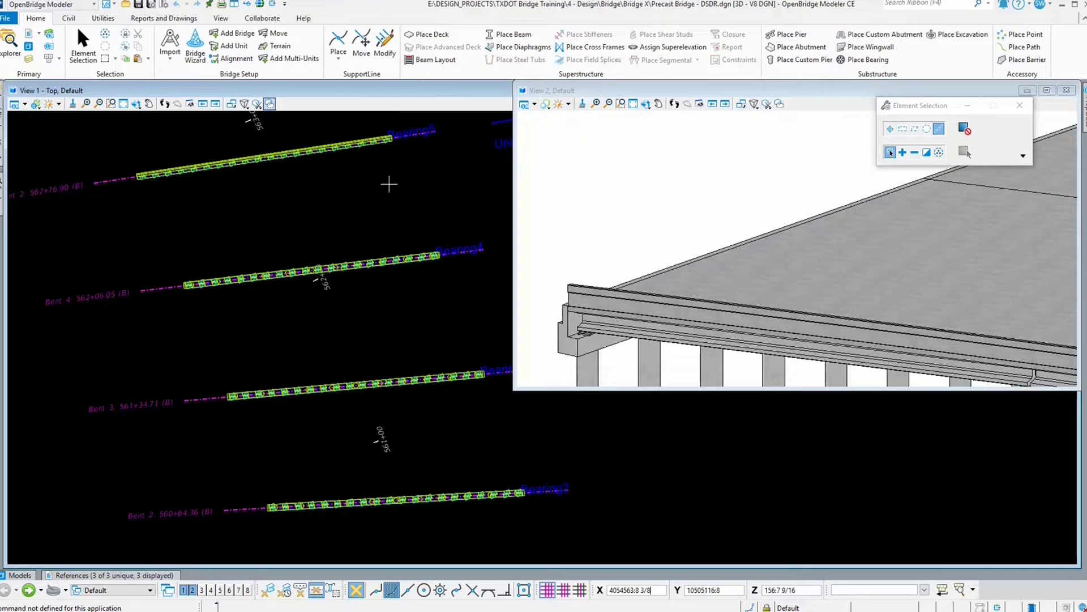
Step: Place a section callout along Bent 4 and define its direction and depth
{"action": "left_click", "coordinate": [248, 5]}
{"action": "left_click", "coordinate": [139, 291]}
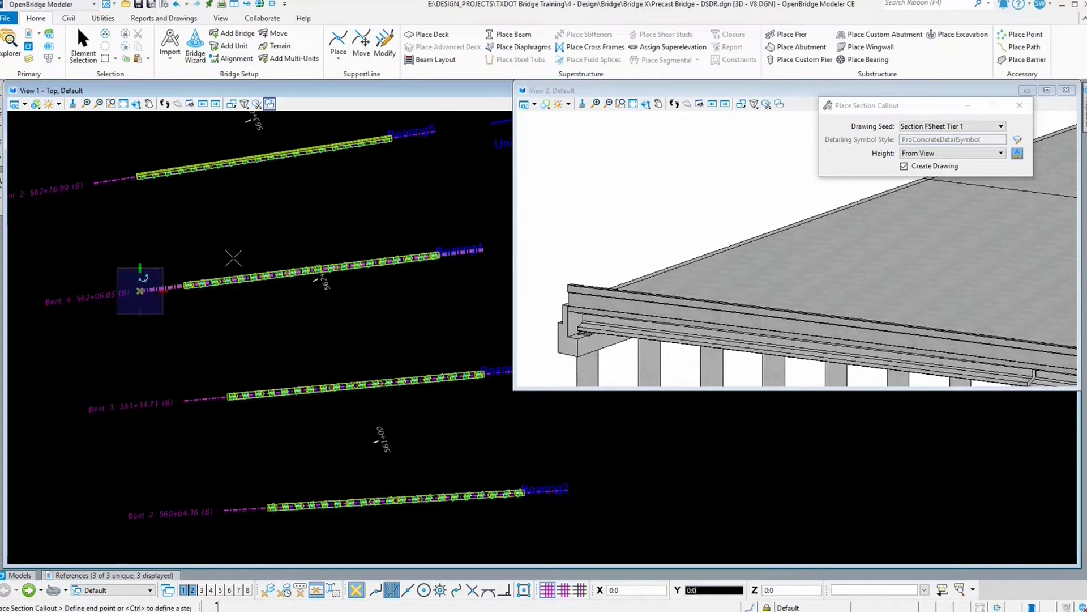
{"action": "left_click", "coordinate": [485, 247]}
{"action": "scroll", "coordinate": [485, 247], "scroll_direction": "up", "scroll_amount": 5}
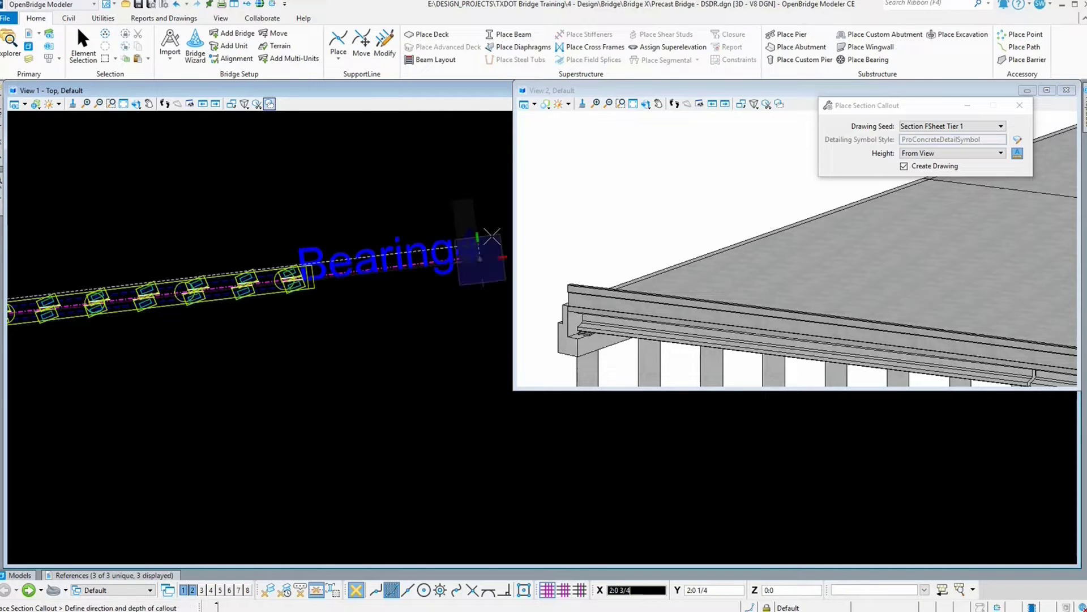
{"action": "left_click", "coordinate": [490, 207]}
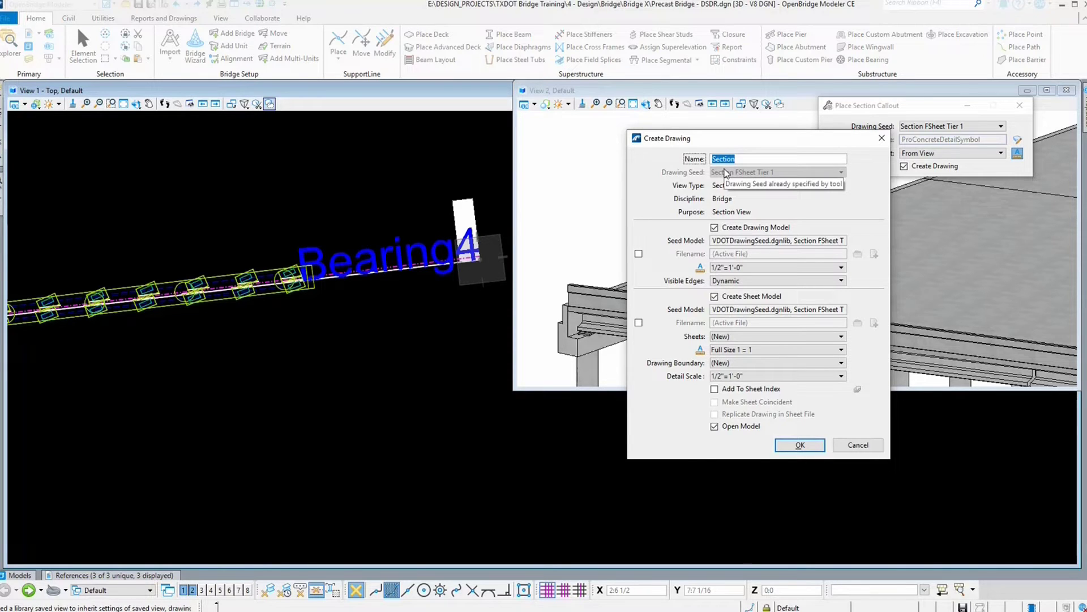
Step: Name the drawing Bent 4 Elev, set both annotation and detail scales to 1/16"=1'-0", and create it
{"action": "type", "text": "Bent 4 Elev"}
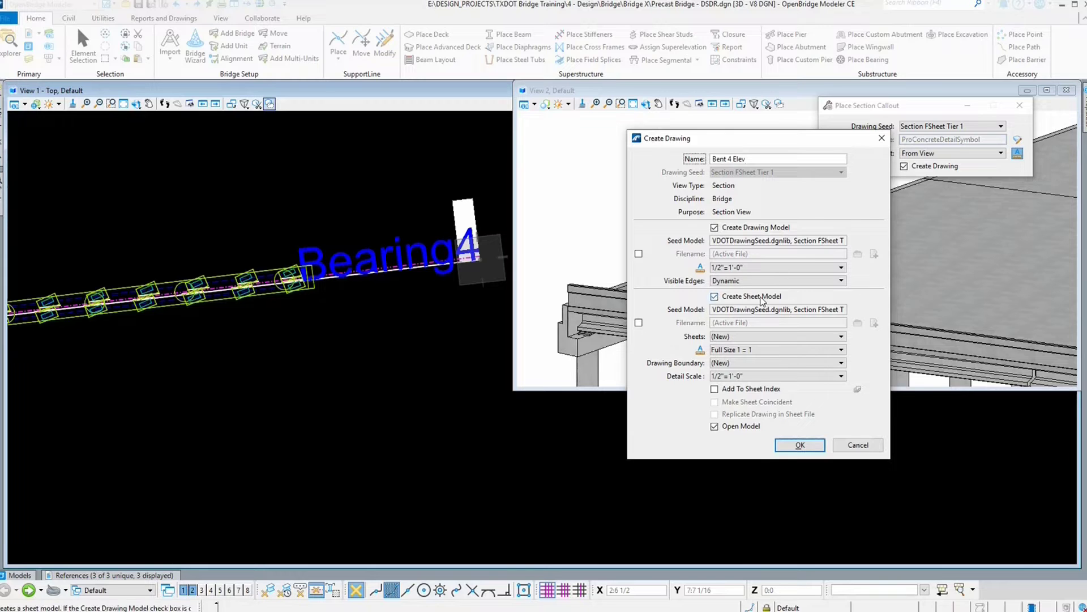
{"action": "left_click", "coordinate": [742, 267]}
{"action": "left_click", "coordinate": [743, 387]}
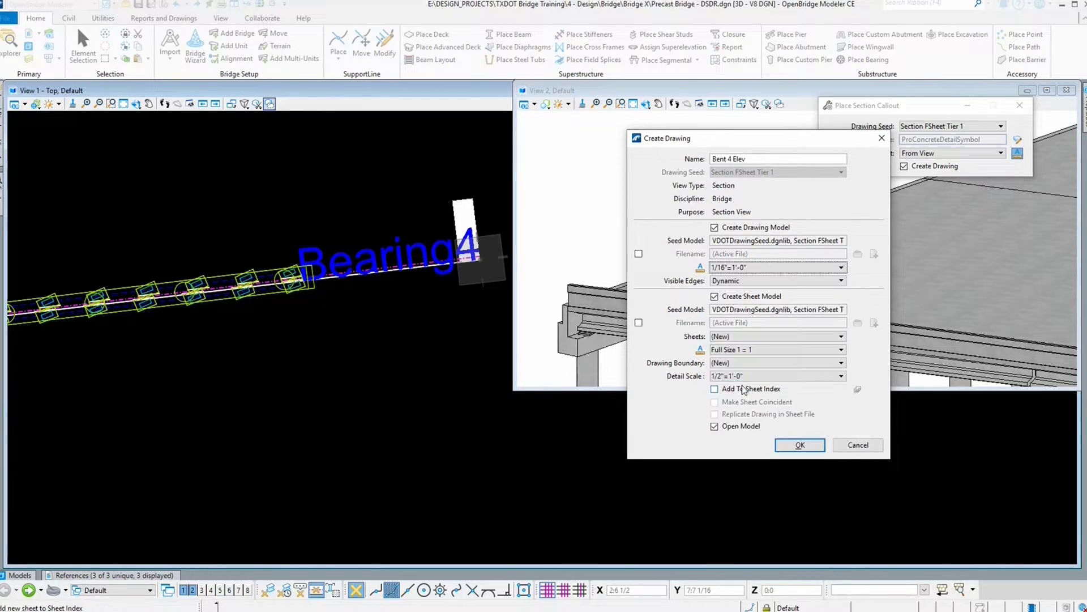
{"action": "left_click", "coordinate": [738, 377]}
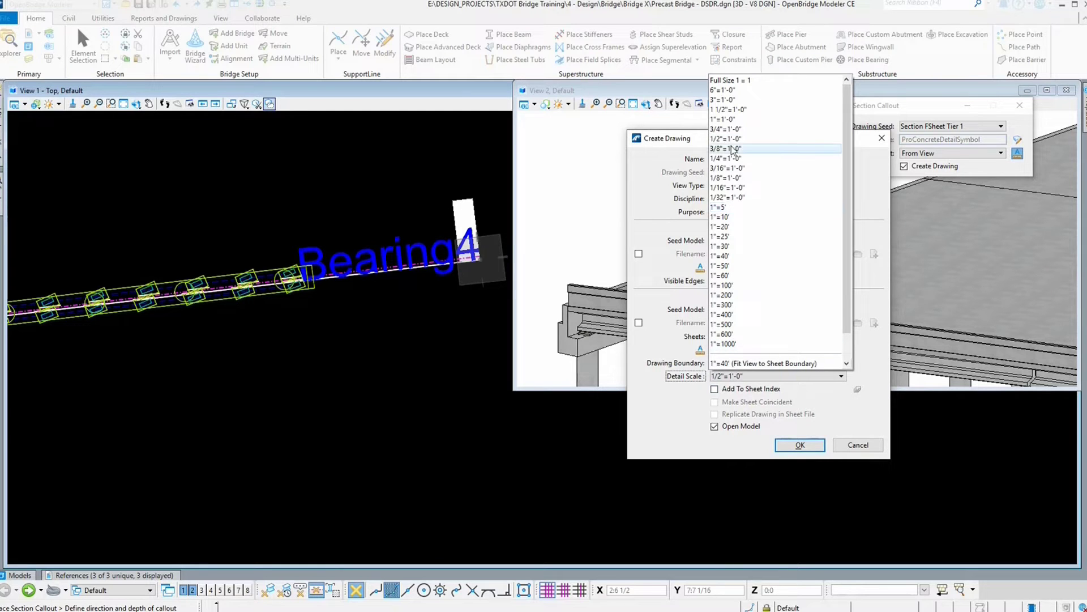
{"action": "left_click", "coordinate": [728, 187]}
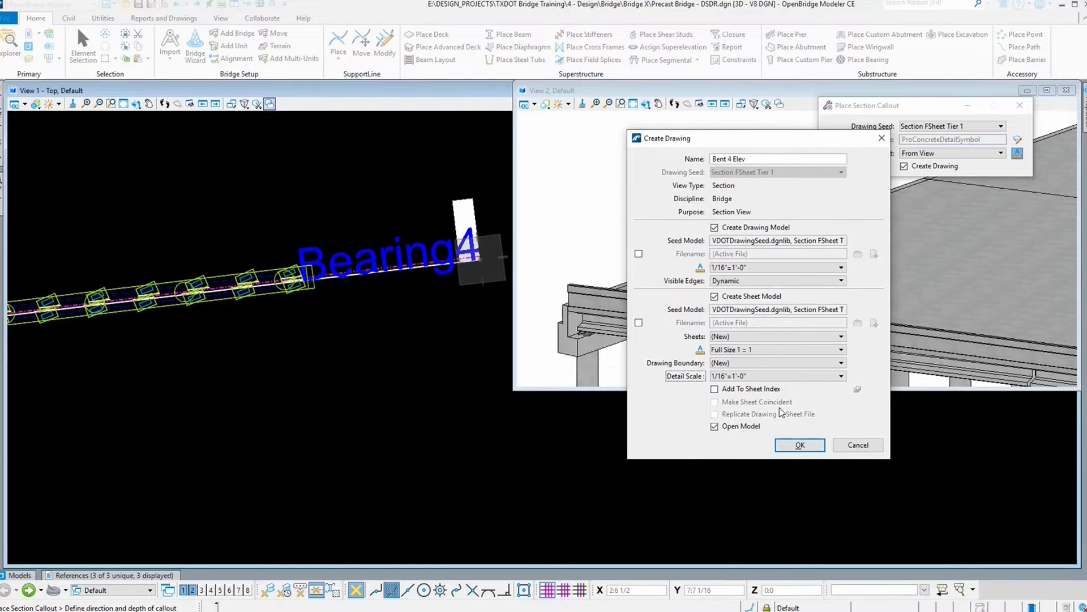
{"action": "left_click", "coordinate": [800, 444]}
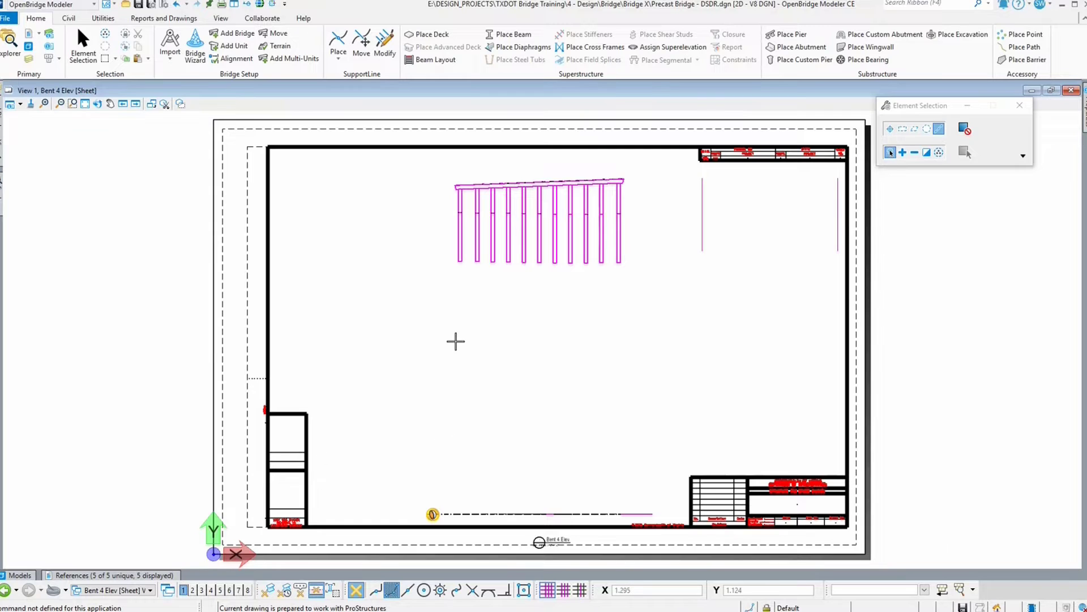
Step: Switch to the Bent 4 Elev Views drawing model
{"action": "left_click", "coordinate": [125, 590]}
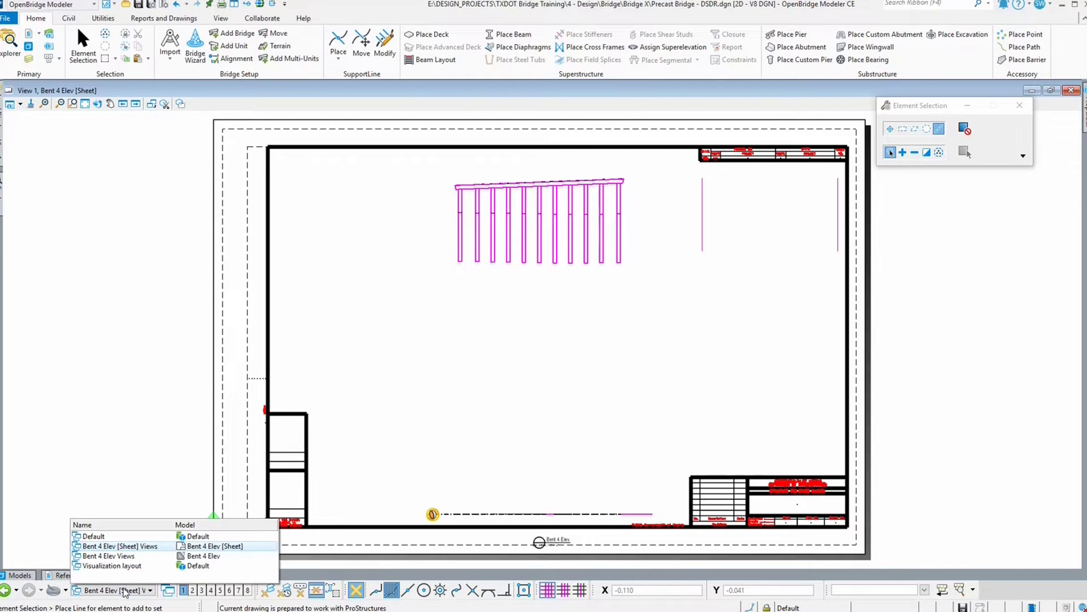
{"action": "left_click", "coordinate": [97, 554]}
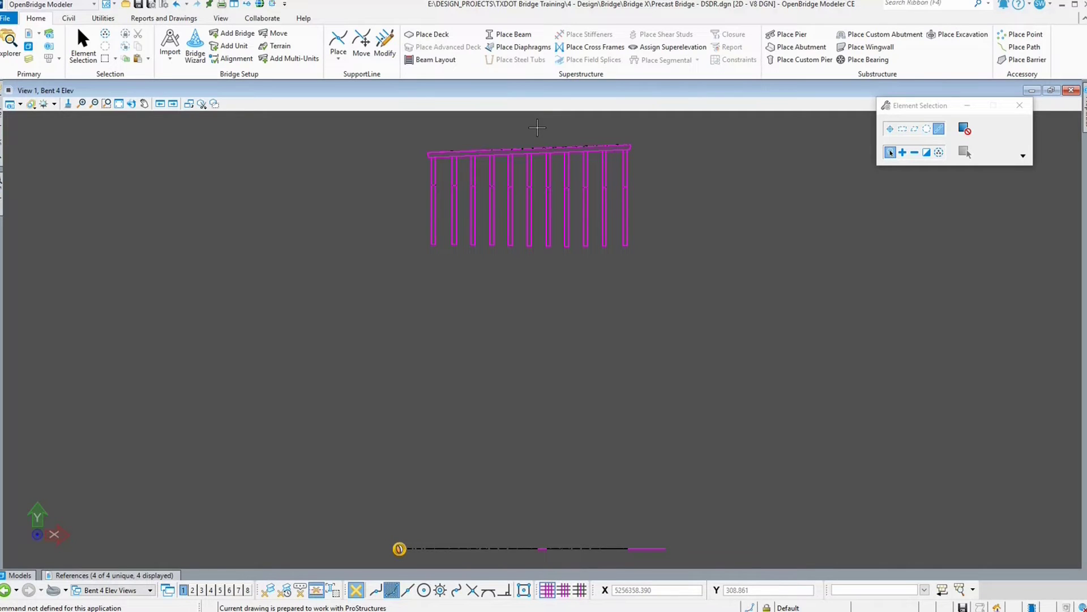
{"action": "scroll", "coordinate": [537, 128], "scroll_direction": "up", "scroll_amount": 5}
{"action": "scroll", "coordinate": [537, 127], "scroll_direction": "down", "scroll_amount": 1}
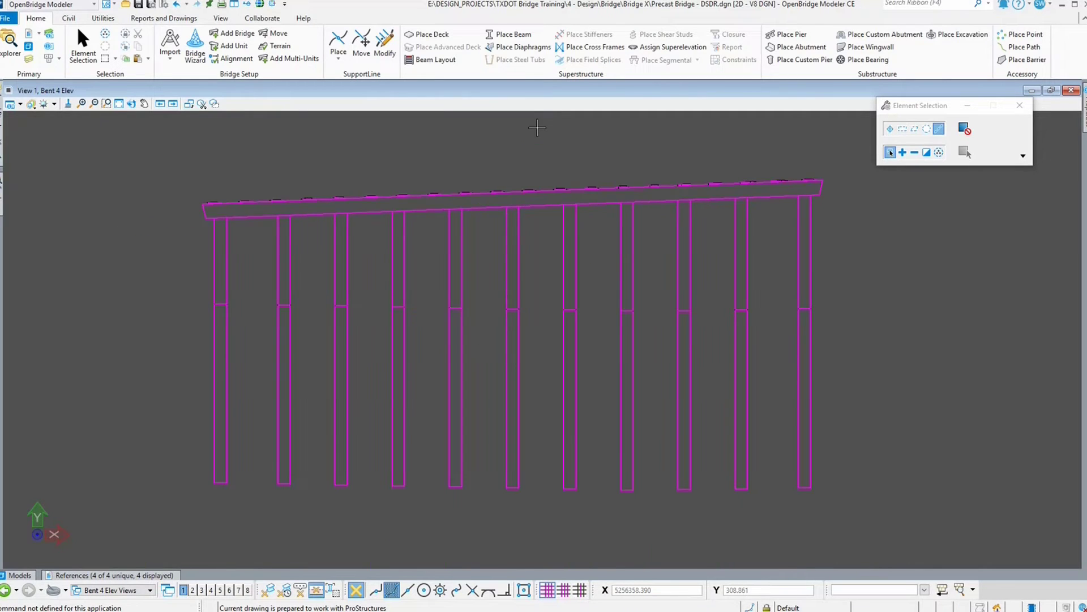
{"action": "right_click", "coordinate": [537, 127]}
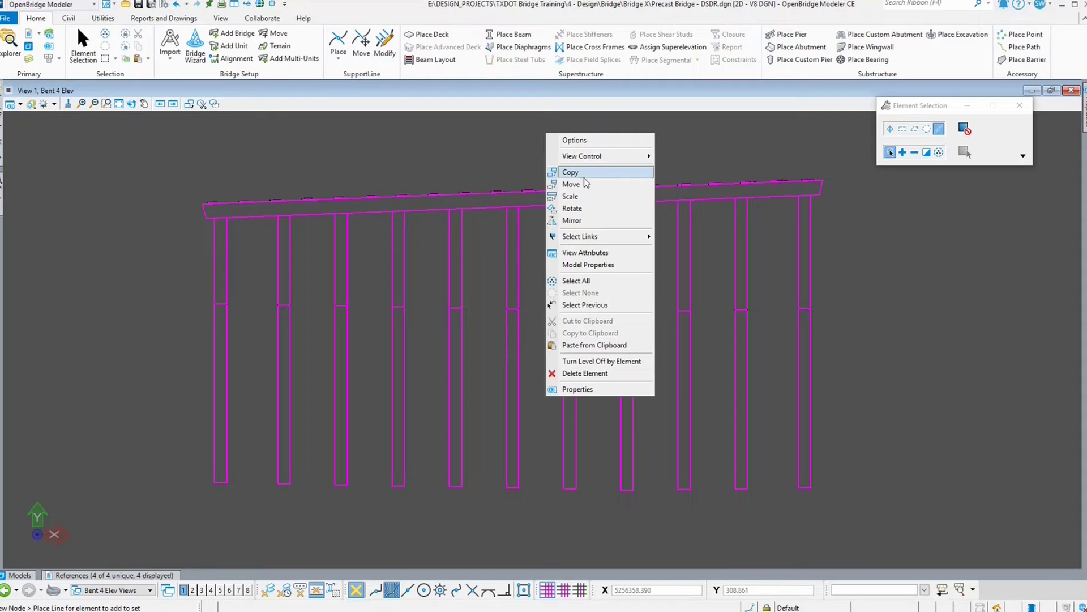
{"action": "left_click", "coordinate": [810, 142]}
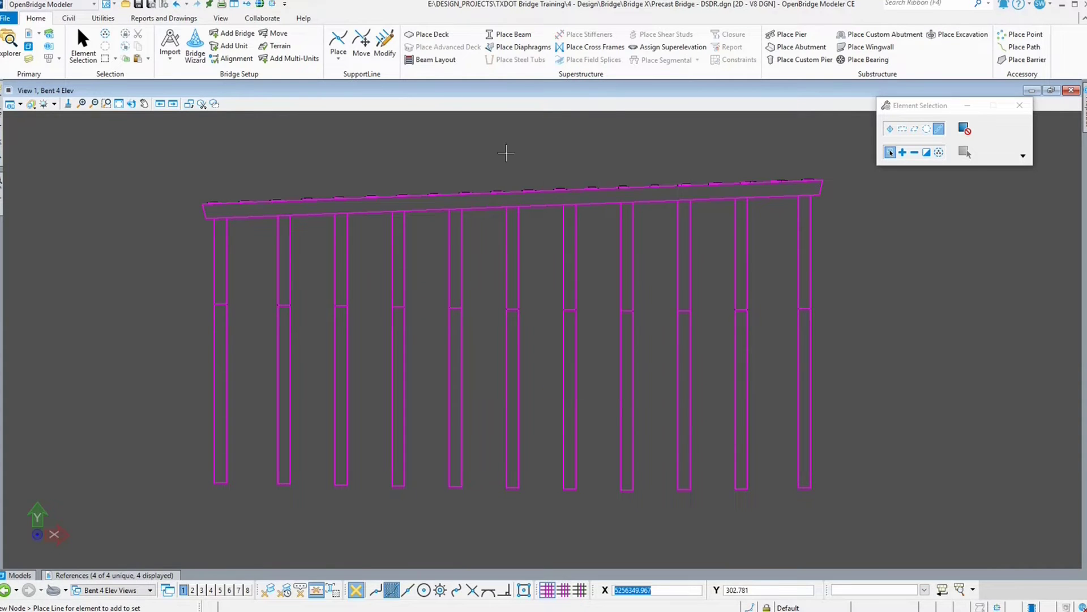
{"action": "left_click", "coordinate": [891, 129]}
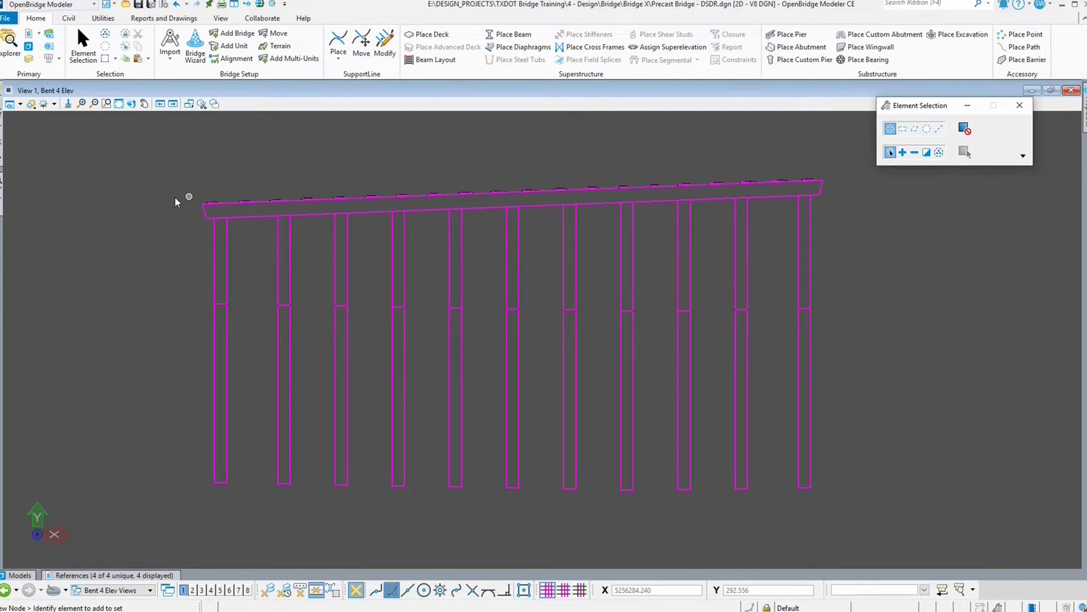
Step: Open the Reference Presentation settings for the bent section reference
{"action": "scroll", "coordinate": [173, 197], "scroll_direction": "up", "scroll_amount": 2}
{"action": "scroll", "coordinate": [256, 205], "scroll_direction": "up", "scroll_amount": 4}
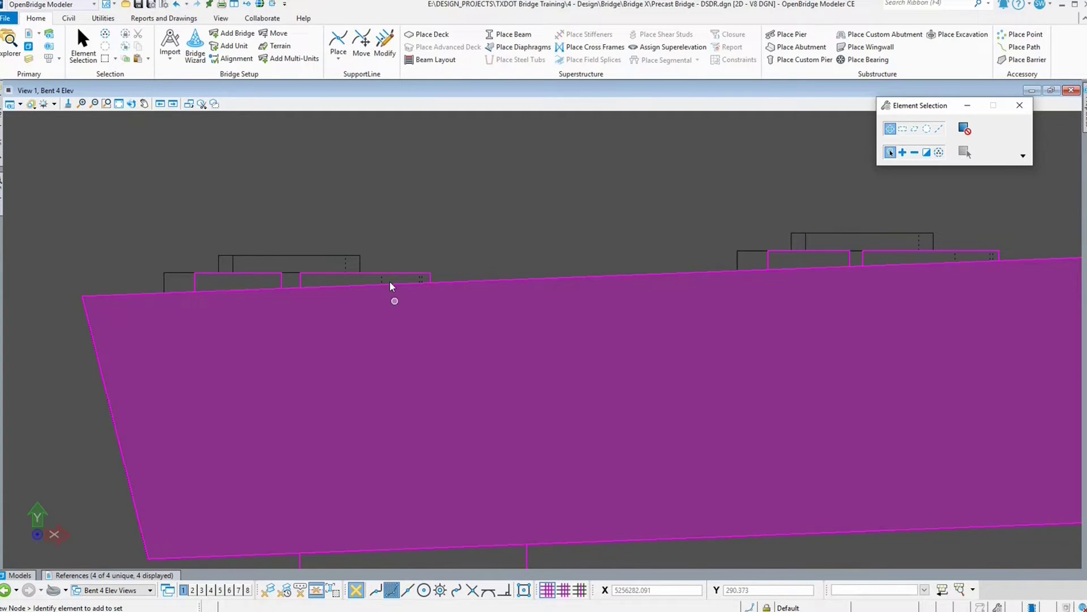
{"action": "scroll", "coordinate": [390, 284], "scroll_direction": "down", "scroll_amount": 8}
{"action": "scroll", "coordinate": [368, 325], "scroll_direction": "down", "scroll_amount": 1}
{"action": "scroll", "coordinate": [393, 296], "scroll_direction": "down", "scroll_amount": 6}
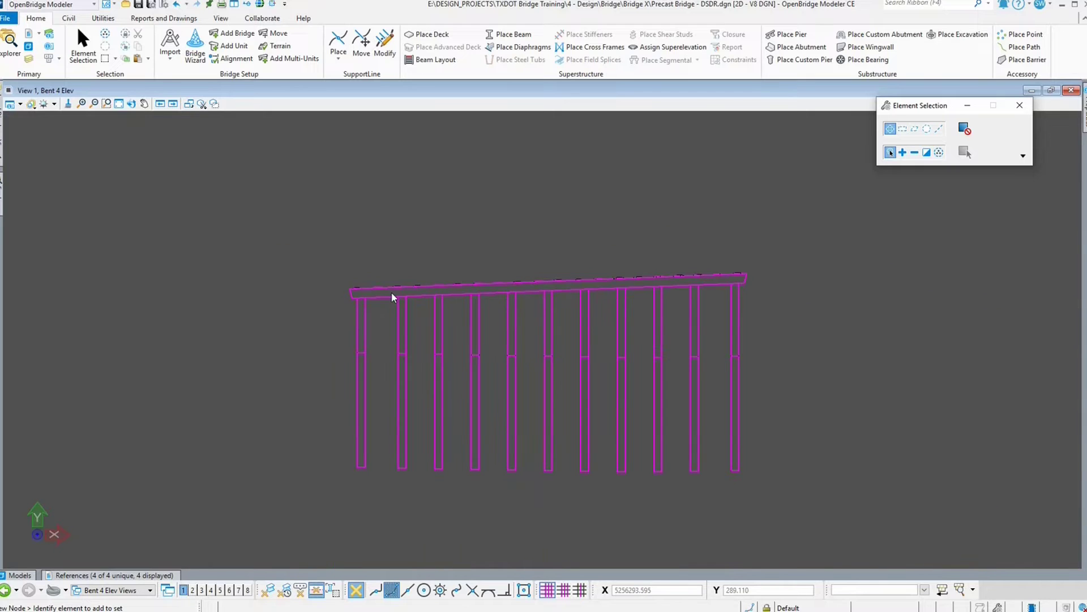
{"action": "scroll", "coordinate": [405, 320], "scroll_direction": "up", "scroll_amount": 4}
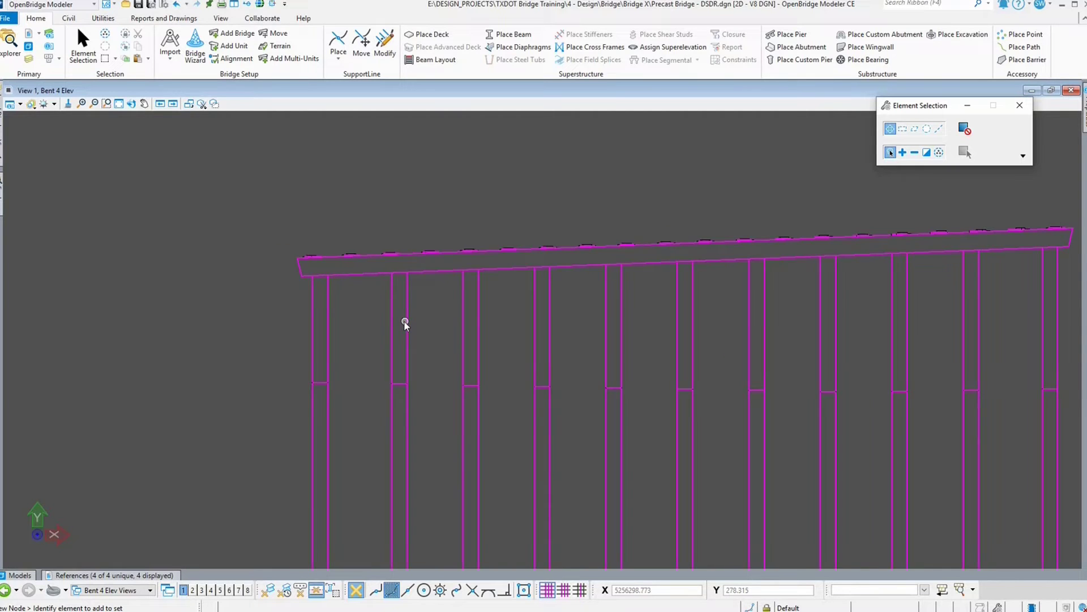
{"action": "right_click", "coordinate": [478, 272]}
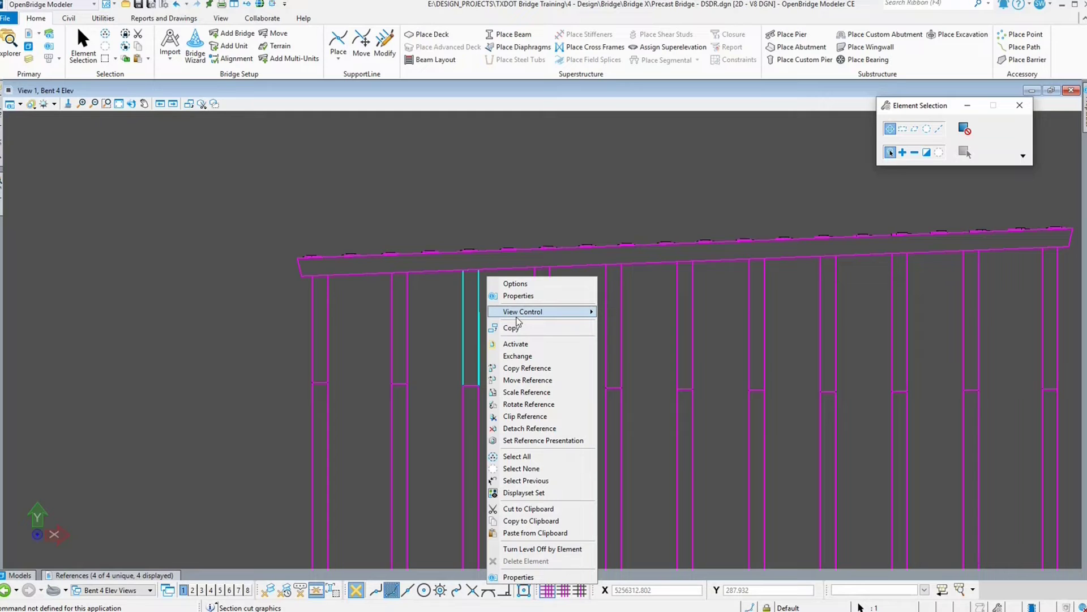
{"action": "left_click", "coordinate": [541, 441]}
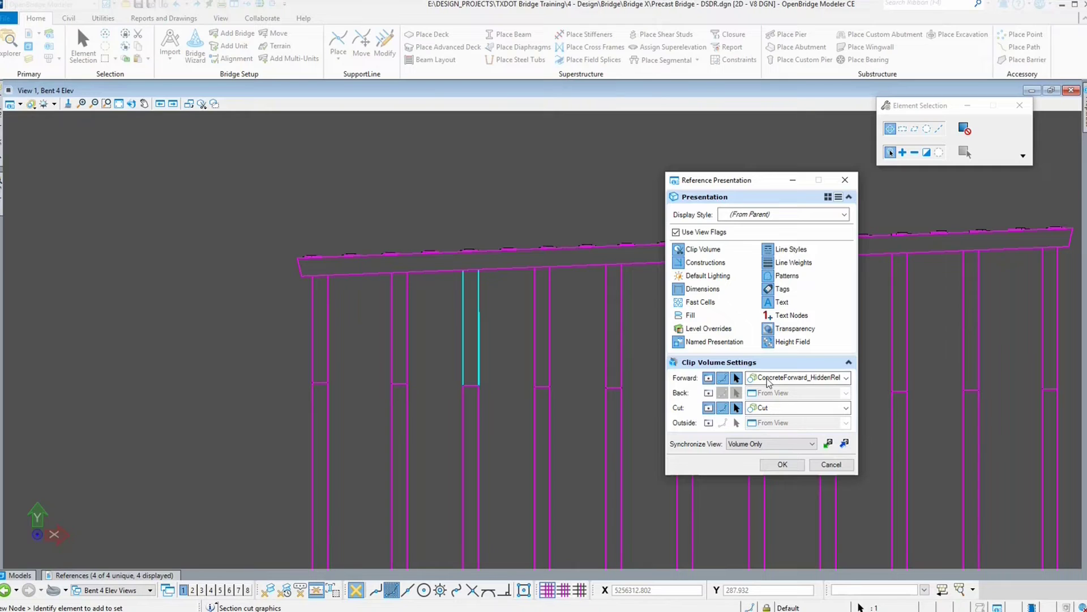
Step: Turn off the forward clip volume display for the bent section reference and apply it
{"action": "left_click", "coordinate": [708, 378]}
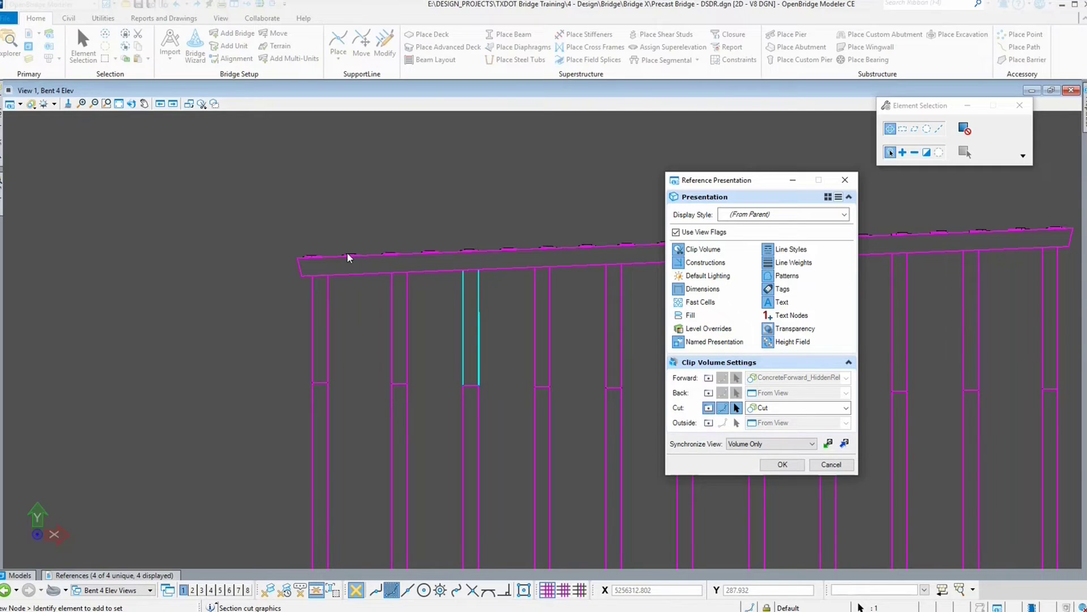
{"action": "left_click", "coordinate": [844, 444]}
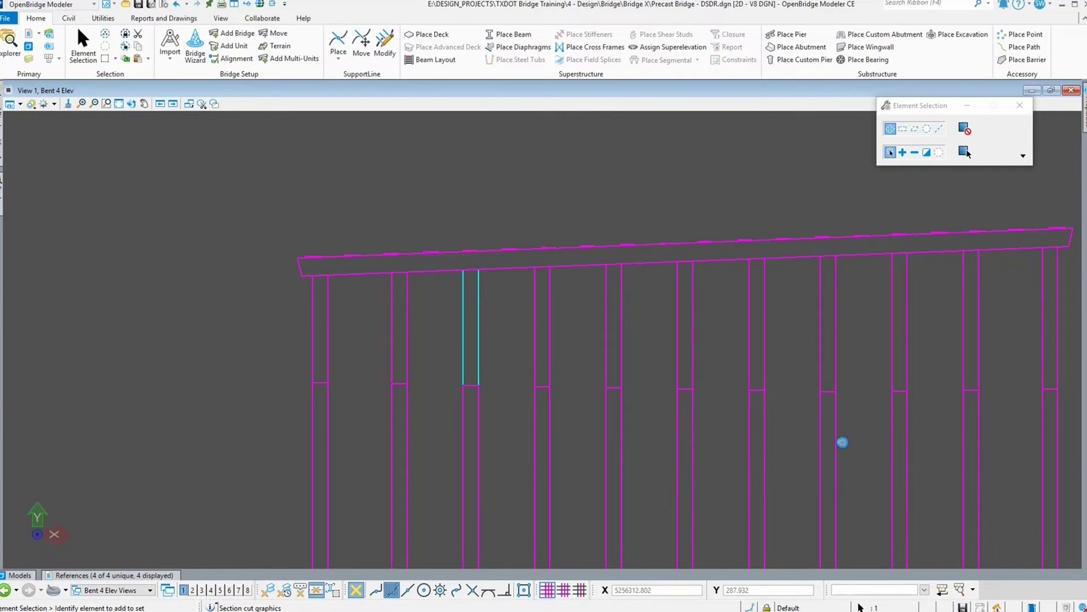
{"action": "scroll", "coordinate": [312, 258], "scroll_direction": "up", "scroll_amount": 1}
{"action": "scroll", "coordinate": [312, 258], "scroll_direction": "up", "scroll_amount": 10}
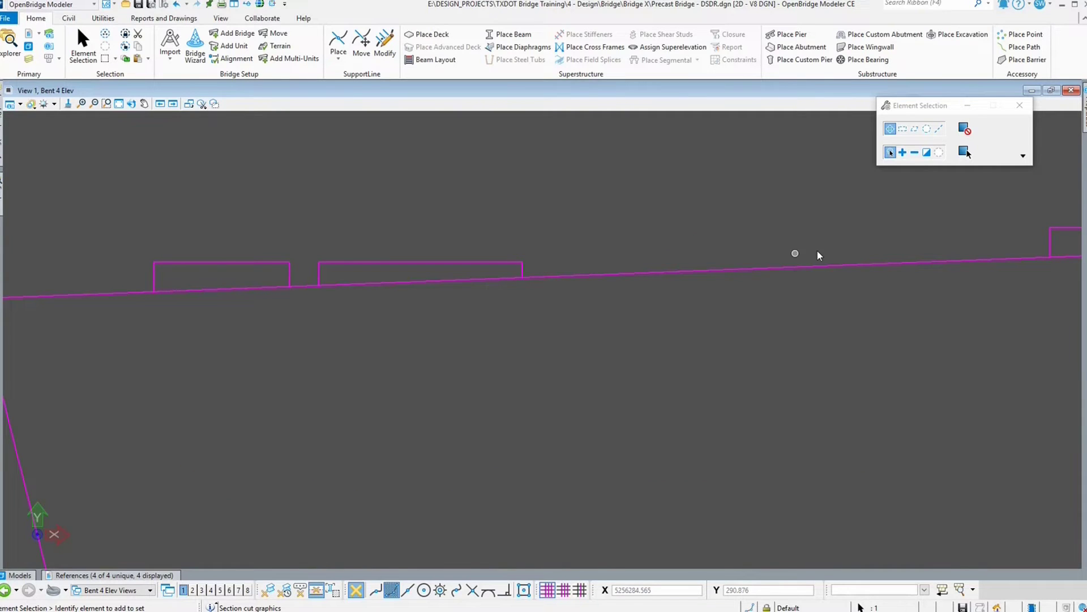
{"action": "scroll", "coordinate": [416, 218], "scroll_direction": "down", "scroll_amount": 5}
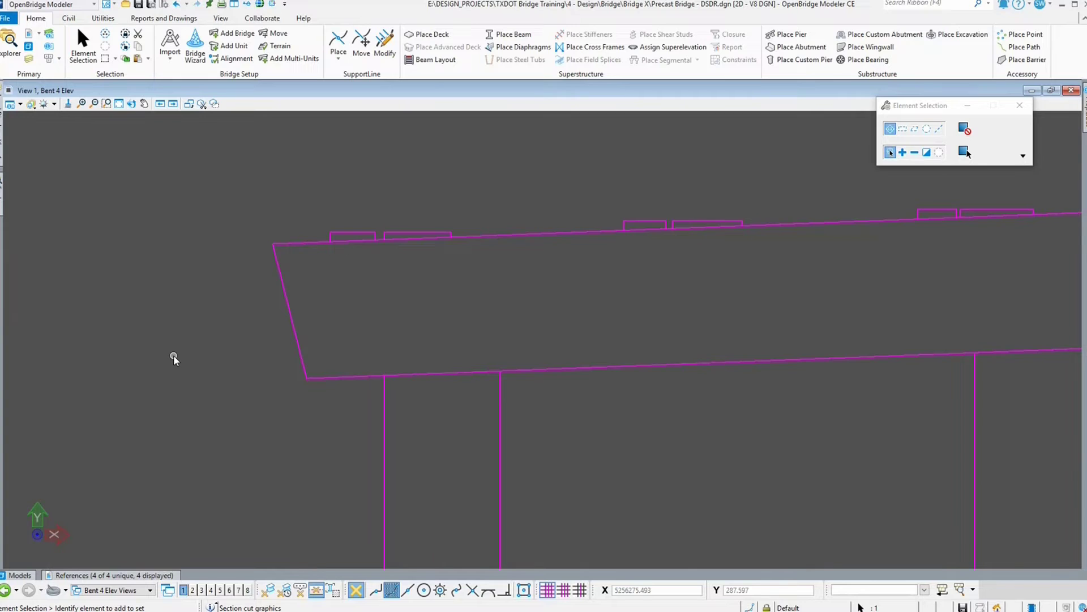
{"action": "scroll", "coordinate": [174, 358], "scroll_direction": "down", "scroll_amount": 1}
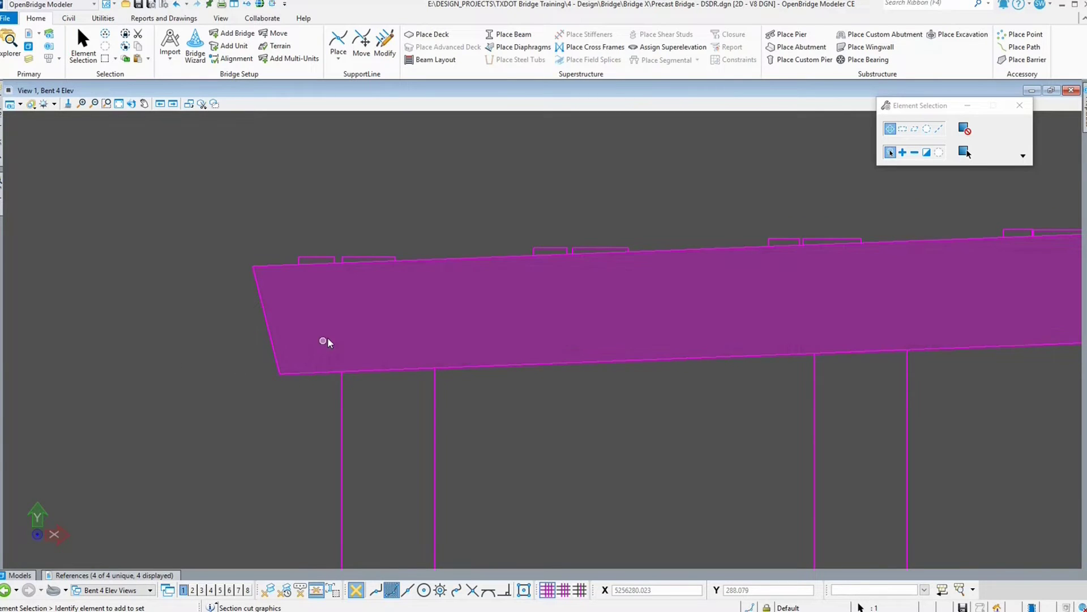
Step: Reopen the reference presentation settings and turn the forward clip volume display back on
{"action": "right_click", "coordinate": [338, 327]}
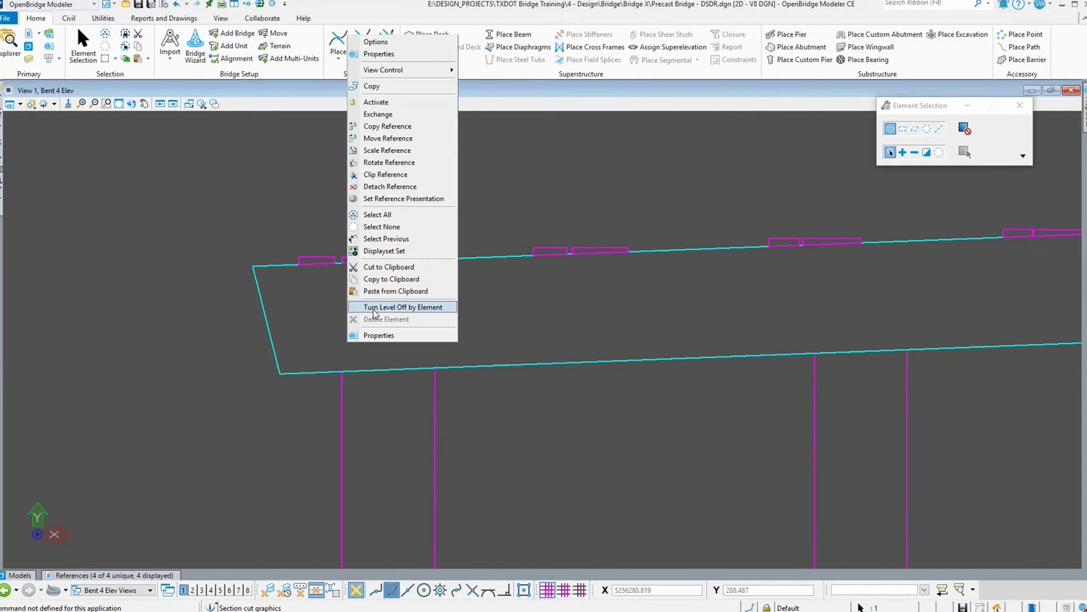
{"action": "left_click", "coordinate": [588, 283]}
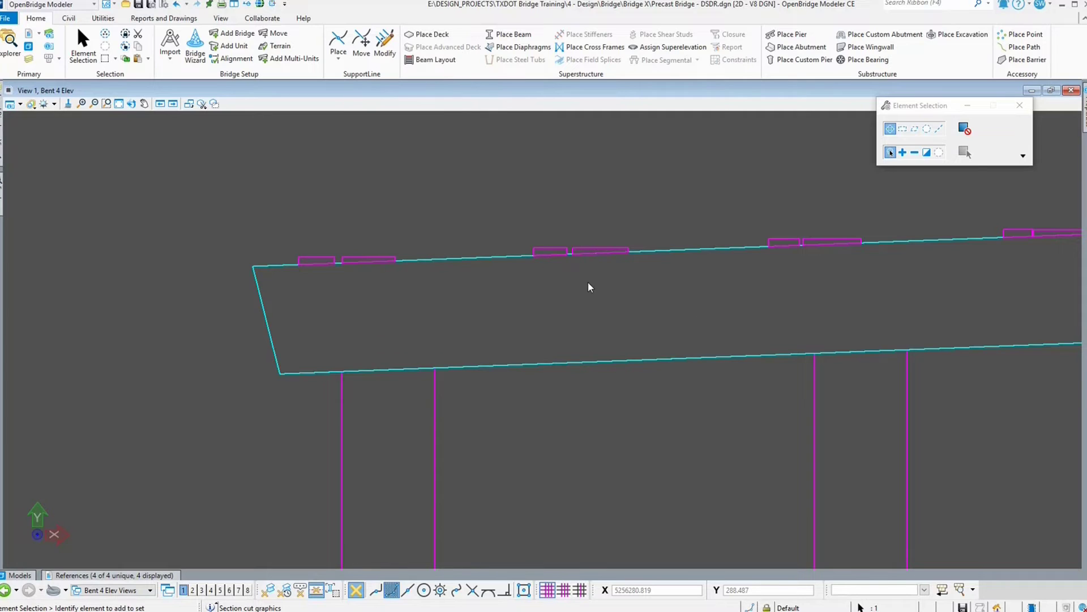
{"action": "left_click", "coordinate": [711, 378]}
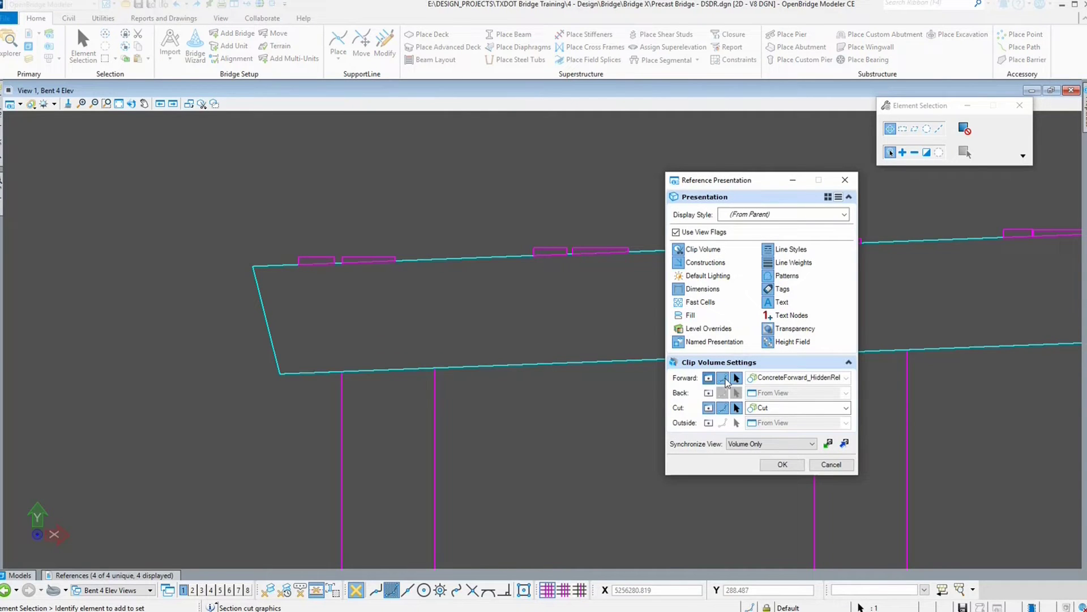
{"action": "left_click", "coordinate": [724, 378]}
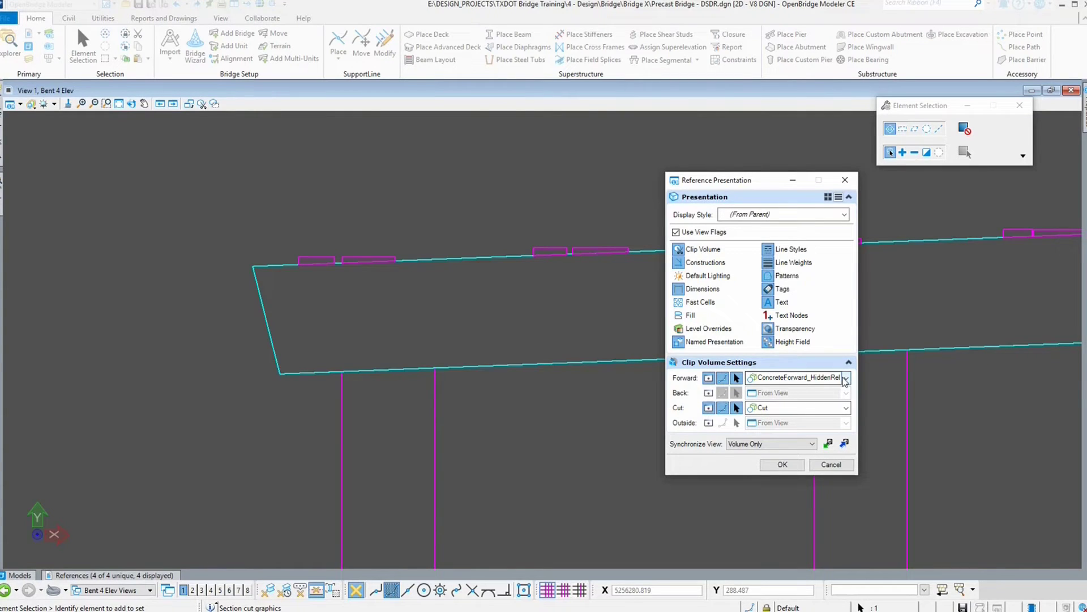
{"action": "left_click", "coordinate": [845, 443]}
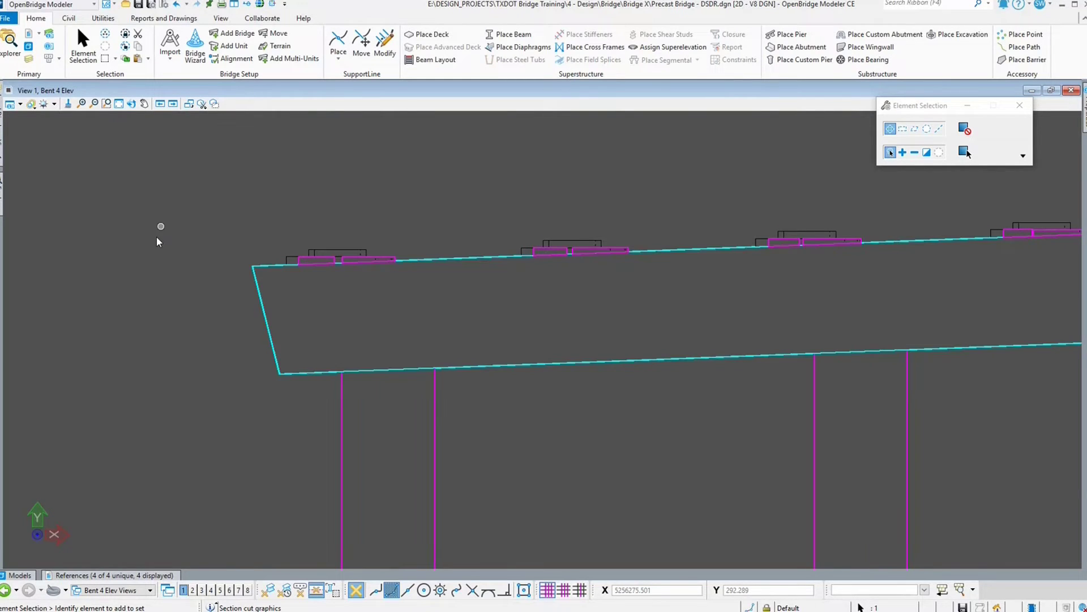
Step: Open Display Styles, select the Cut style, and review its element and visible edge overrides
{"action": "left_click", "coordinate": [31, 104]}
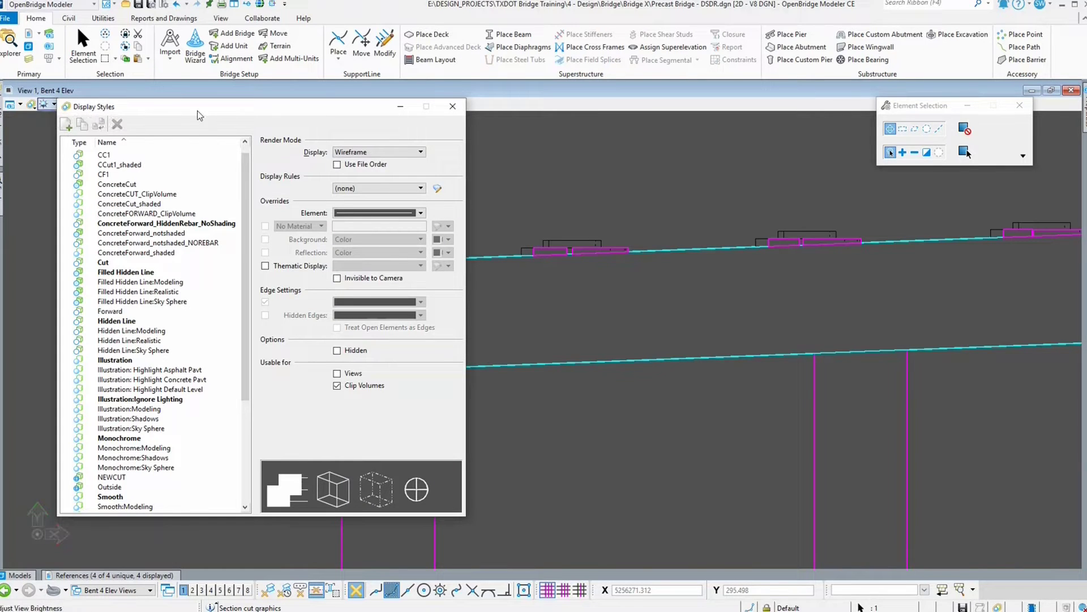
{"action": "left_click_drag", "start_coordinate": [192, 108], "coordinate": [185, 111]}
{"action": "left_click", "coordinate": [106, 267]}
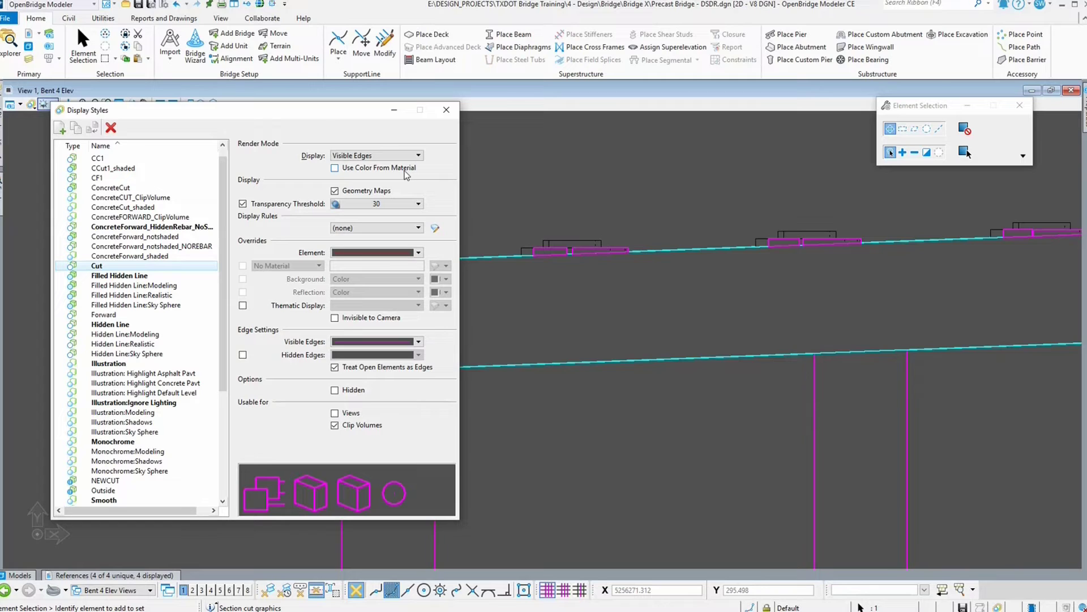
{"action": "left_click_drag", "start_coordinate": [323, 116], "coordinate": [299, 124]}
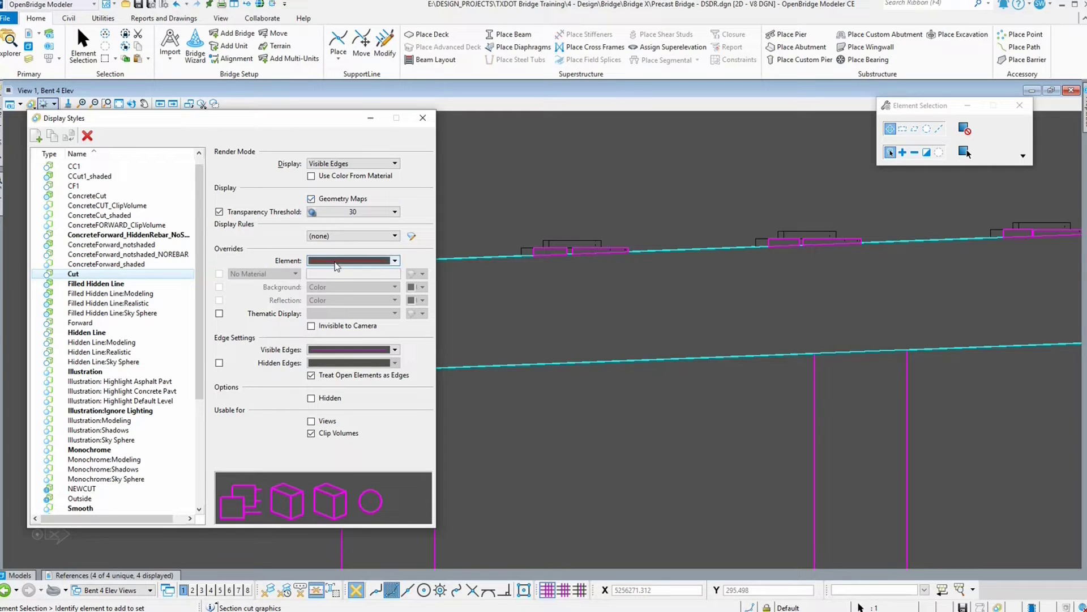
{"action": "left_click", "coordinate": [393, 262]}
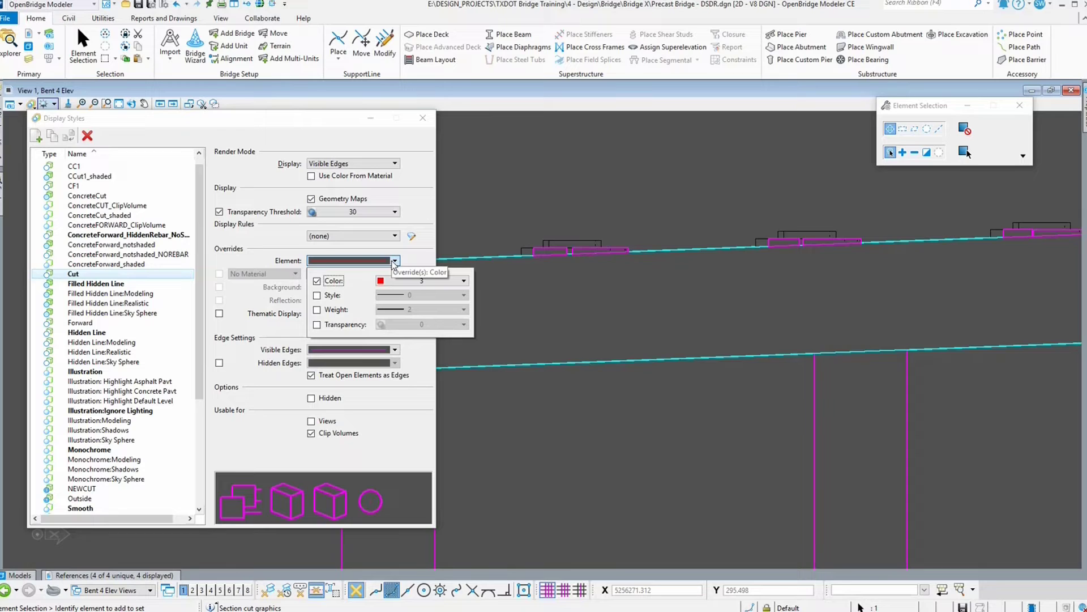
{"action": "left_click", "coordinate": [424, 261]}
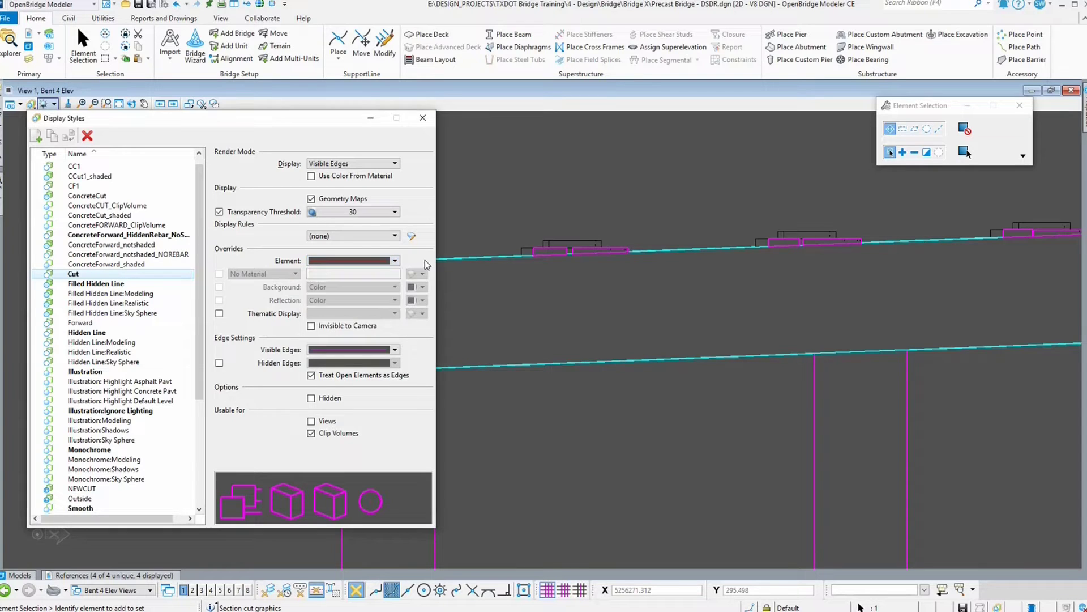
{"action": "left_click", "coordinate": [395, 350]}
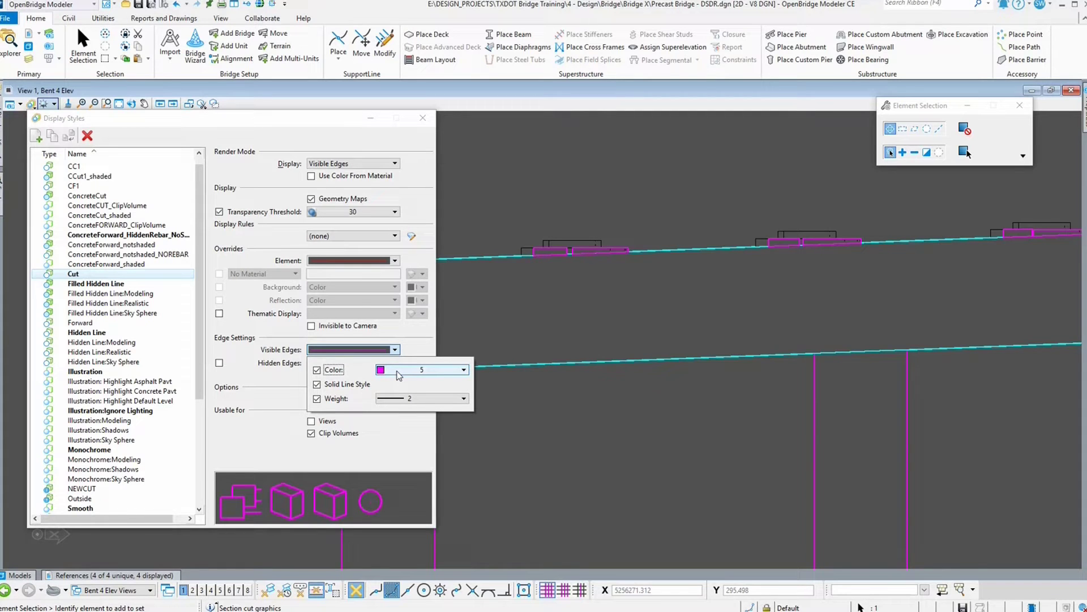
{"action": "left_click", "coordinate": [671, 419]}
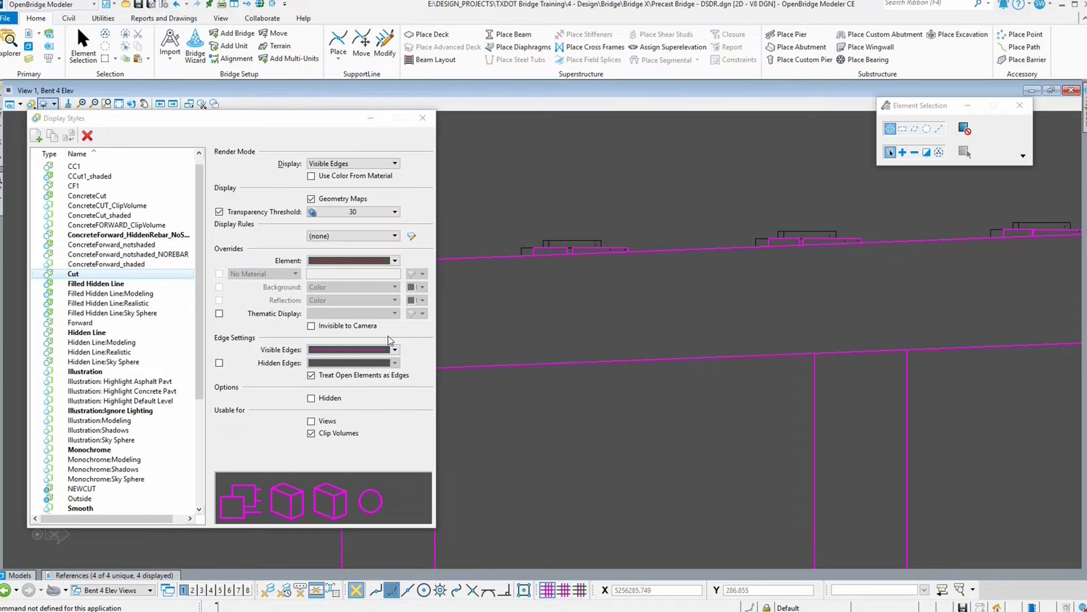
Step: Set the Cut style's visible edge color to 0
{"action": "left_click", "coordinate": [396, 350]}
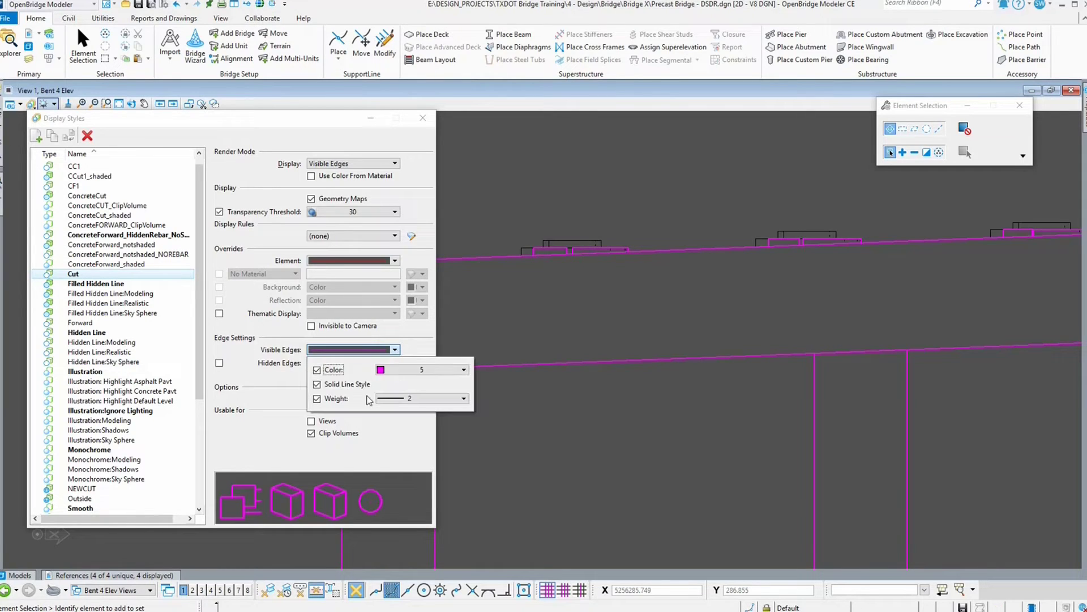
{"action": "left_click", "coordinate": [415, 369]}
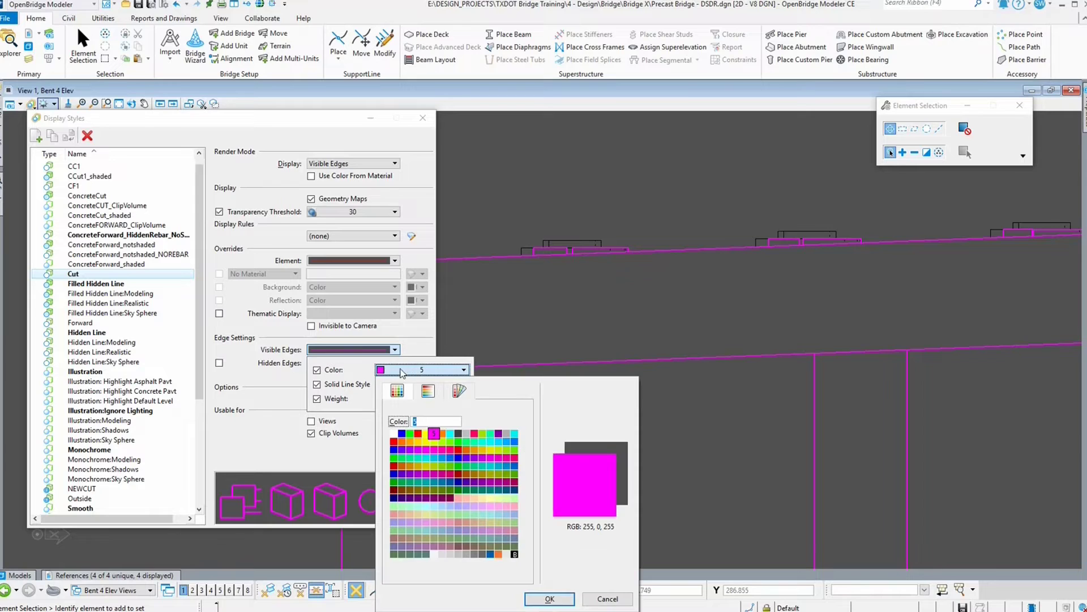
{"action": "double_click", "coordinate": [394, 433]}
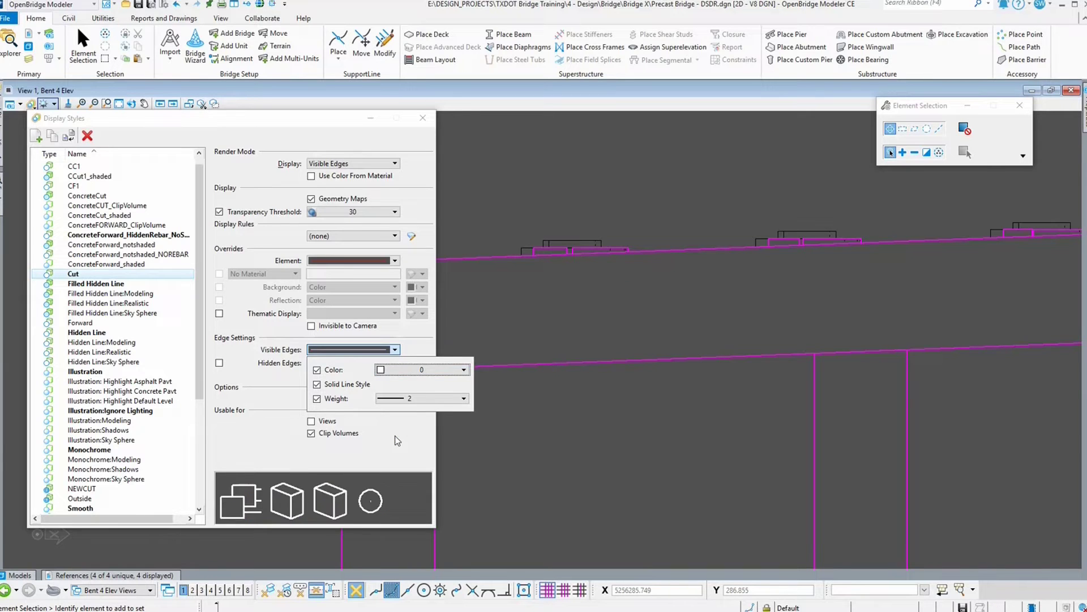
{"action": "left_click", "coordinate": [502, 427]}
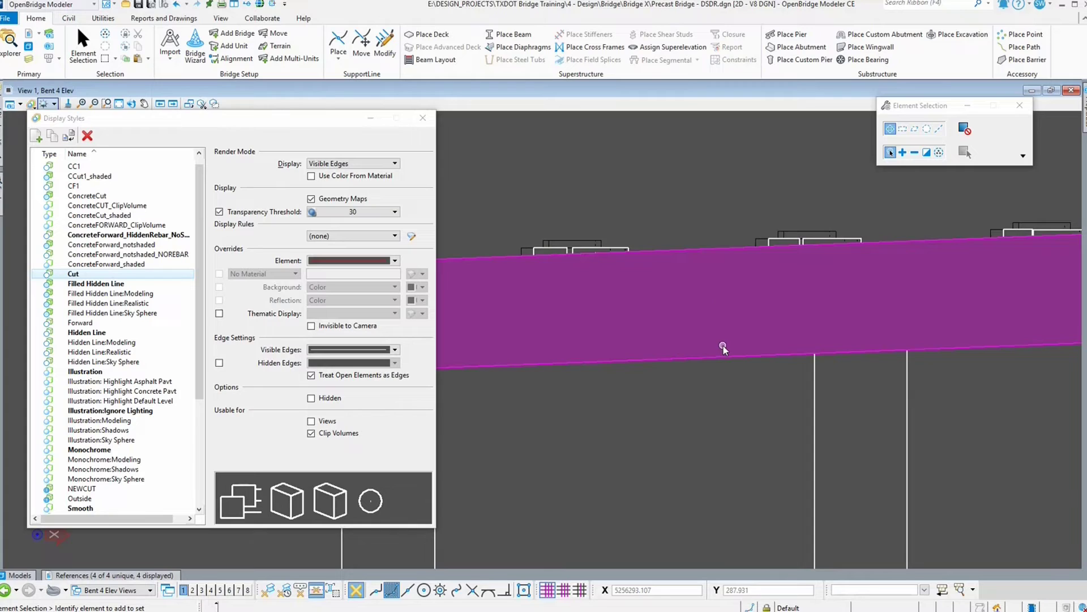
Step: Try enabling hidden edges for the Cut style, then turn them back off
{"action": "scroll", "coordinate": [724, 413], "scroll_direction": "down", "scroll_amount": 1}
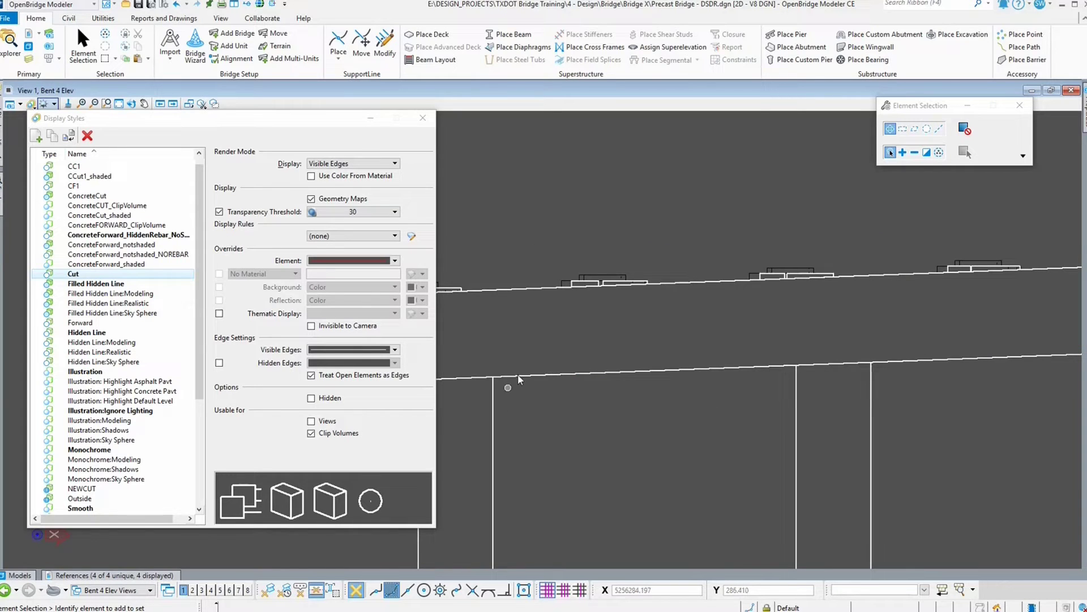
{"action": "scroll", "coordinate": [564, 296], "scroll_direction": "down", "scroll_amount": 3}
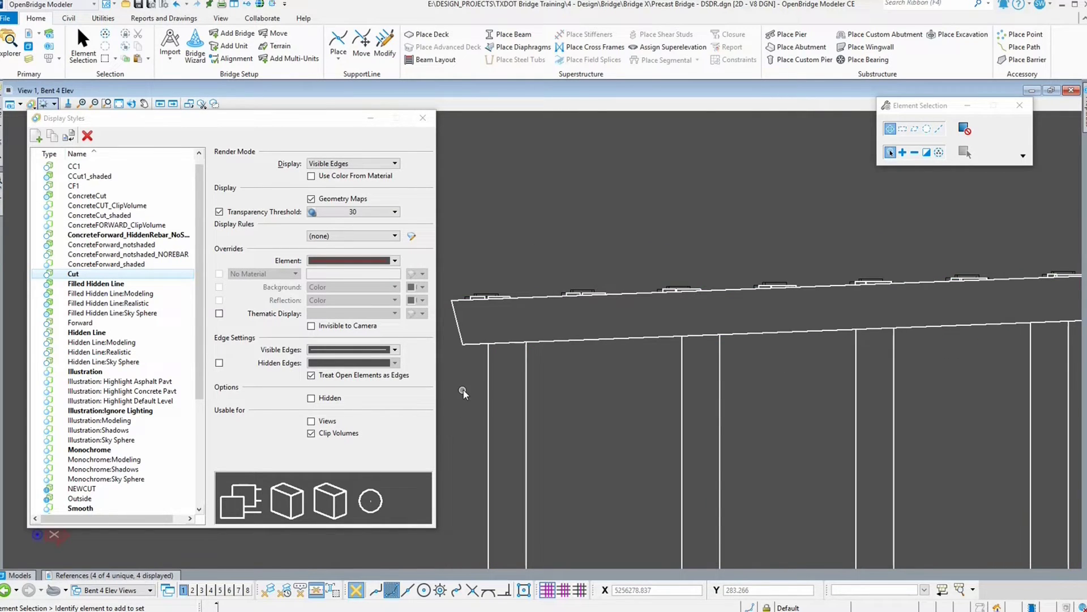
{"action": "scroll", "coordinate": [473, 383], "scroll_direction": "down", "scroll_amount": 1}
{"action": "scroll", "coordinate": [473, 383], "scroll_direction": "down", "scroll_amount": 5}
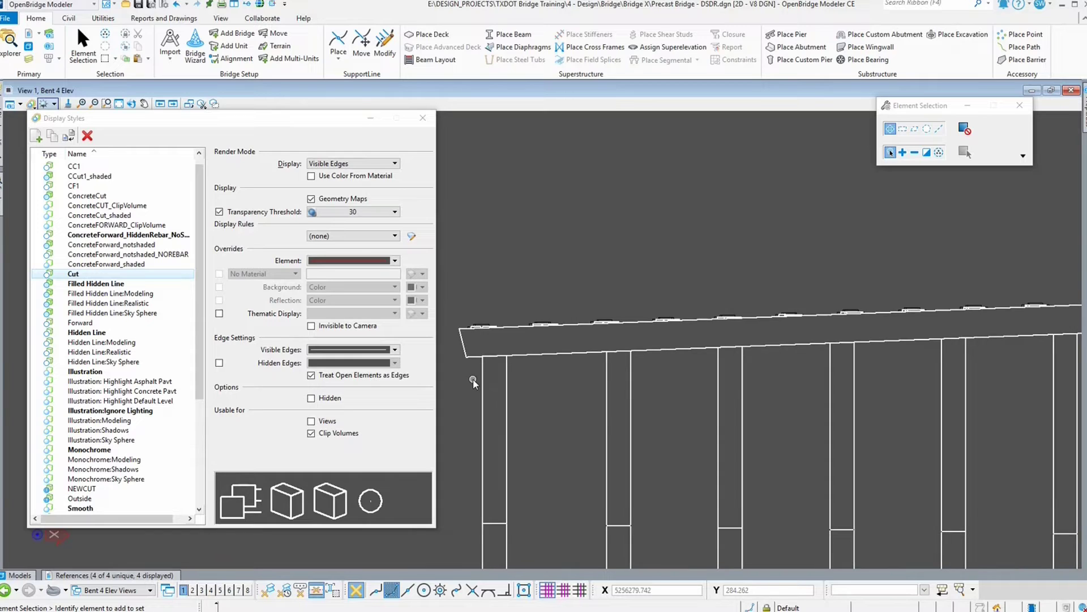
{"action": "scroll", "coordinate": [474, 383], "scroll_direction": "up", "scroll_amount": 8}
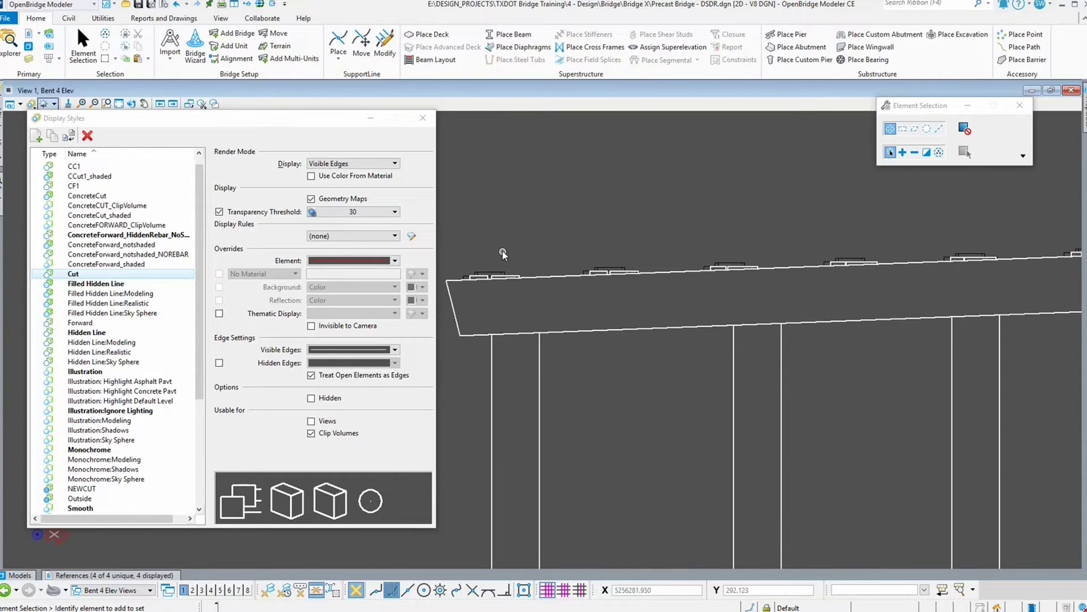
{"action": "scroll", "coordinate": [502, 251], "scroll_direction": "up", "scroll_amount": 3}
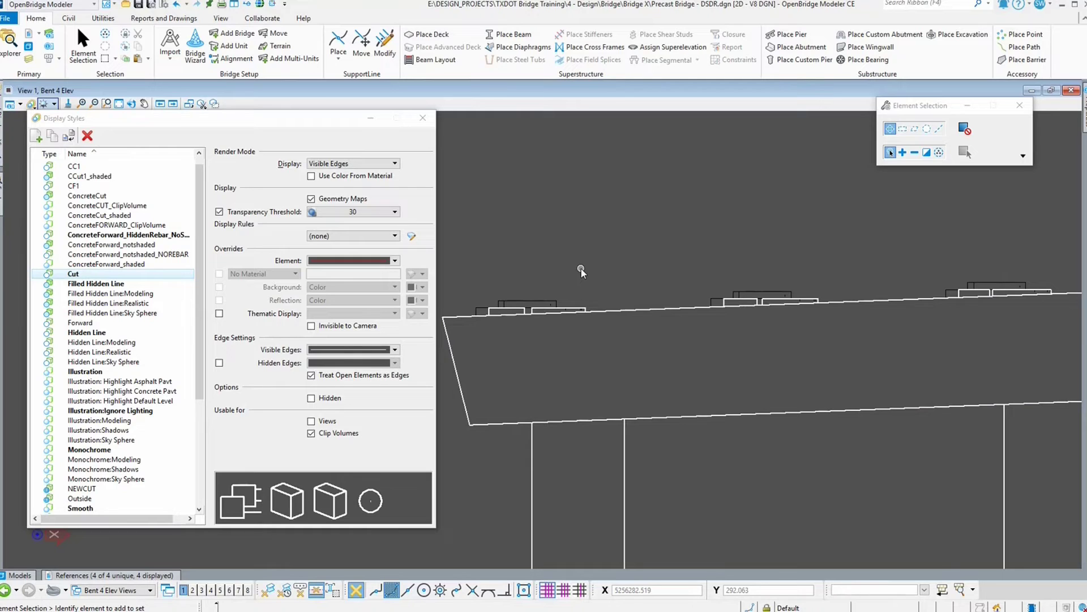
{"action": "left_click", "coordinate": [219, 363]}
{"action": "left_click", "coordinate": [395, 363]}
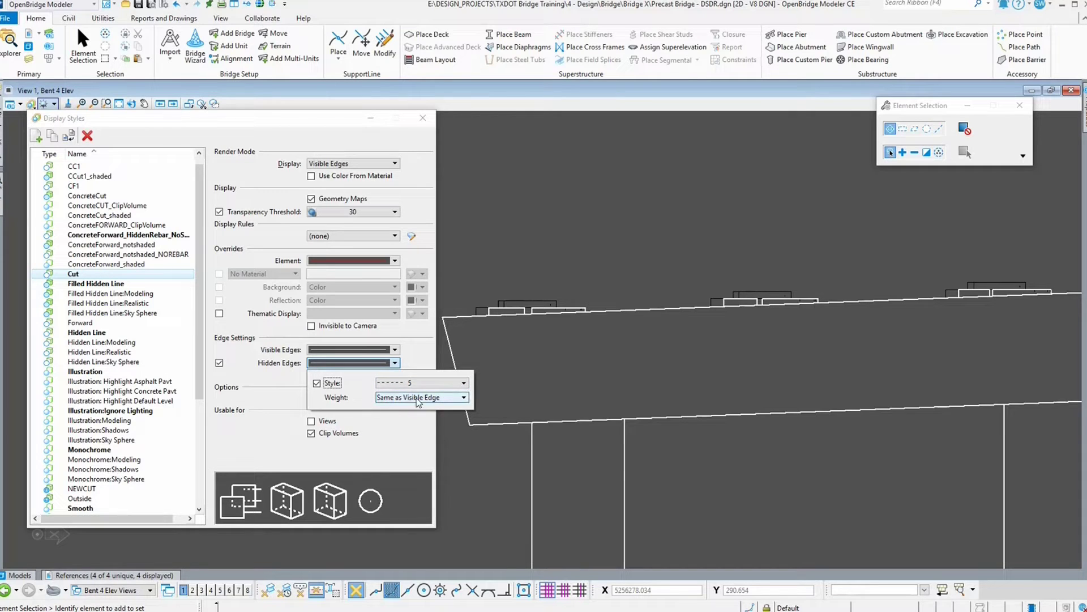
{"action": "left_click", "coordinate": [247, 371]}
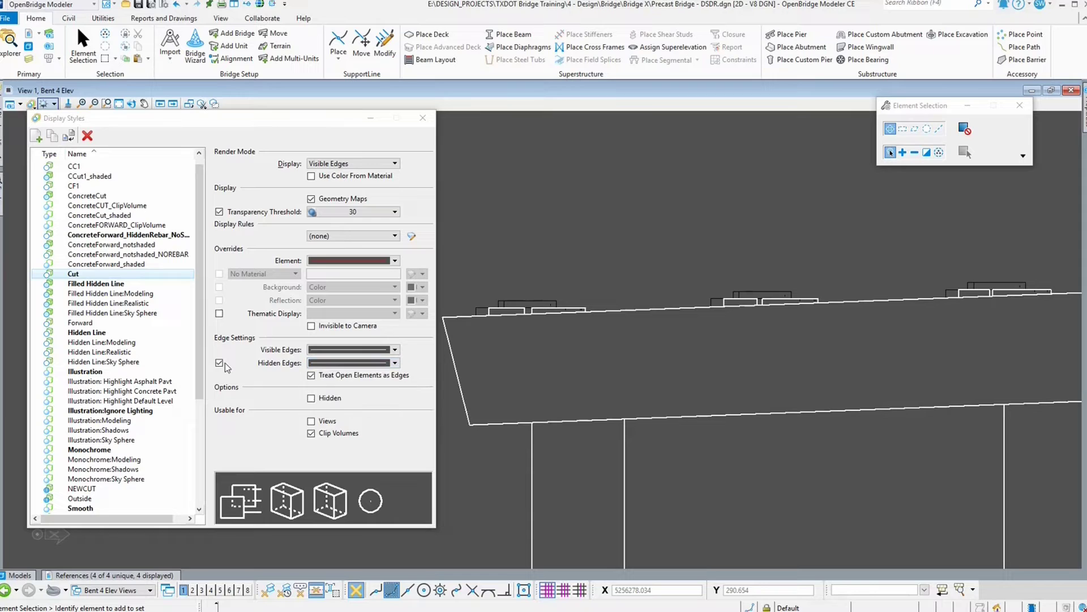
{"action": "left_click", "coordinate": [220, 363]}
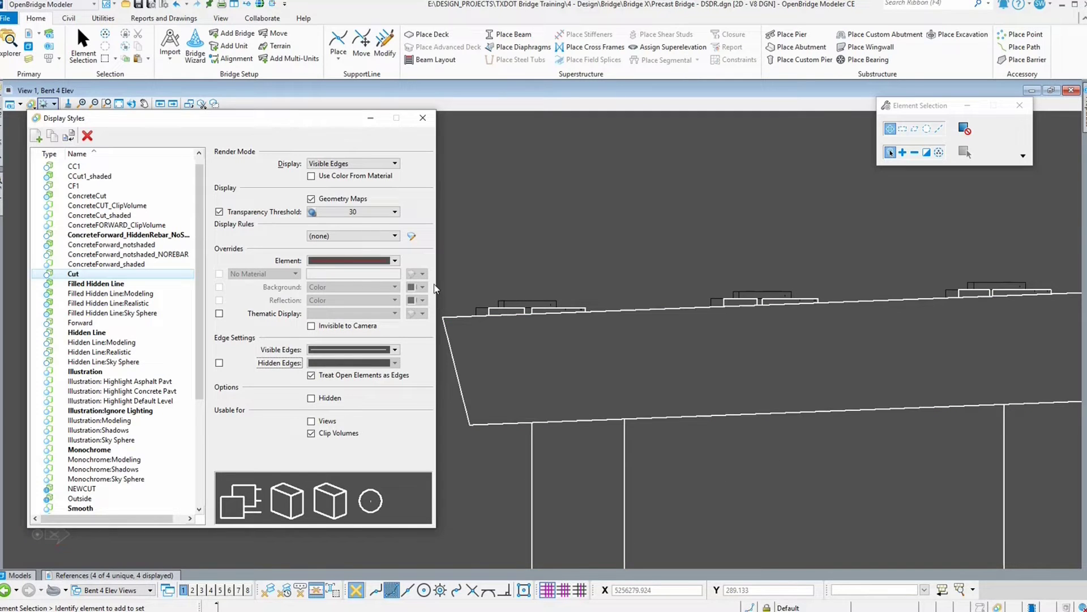
Step: Review the forward display style options in the reference's presentation settings without changing them
{"action": "right_click", "coordinate": [533, 362]}
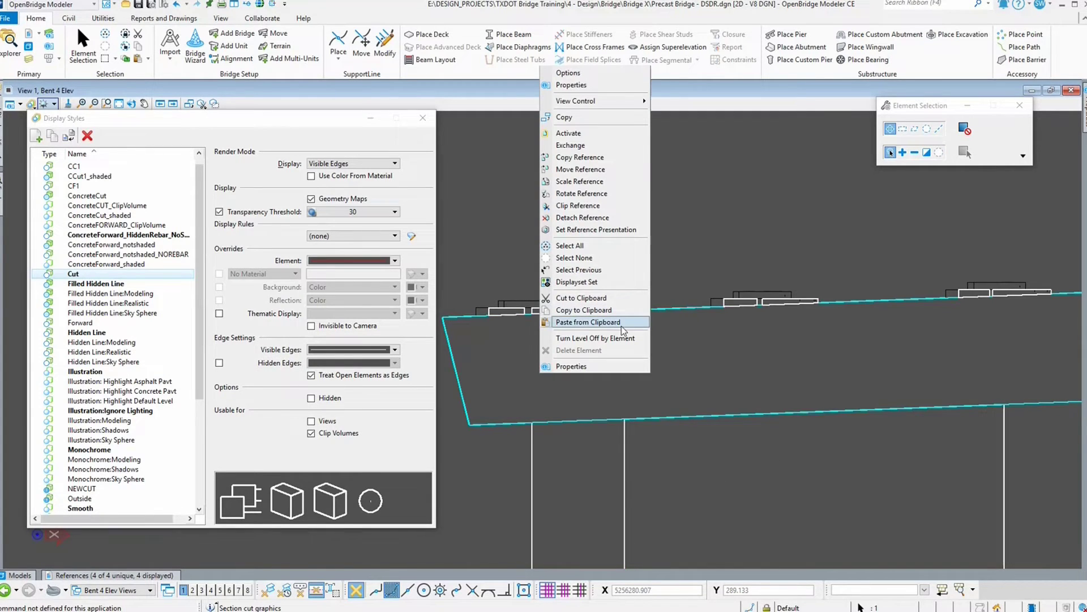
{"action": "left_click", "coordinate": [603, 232]}
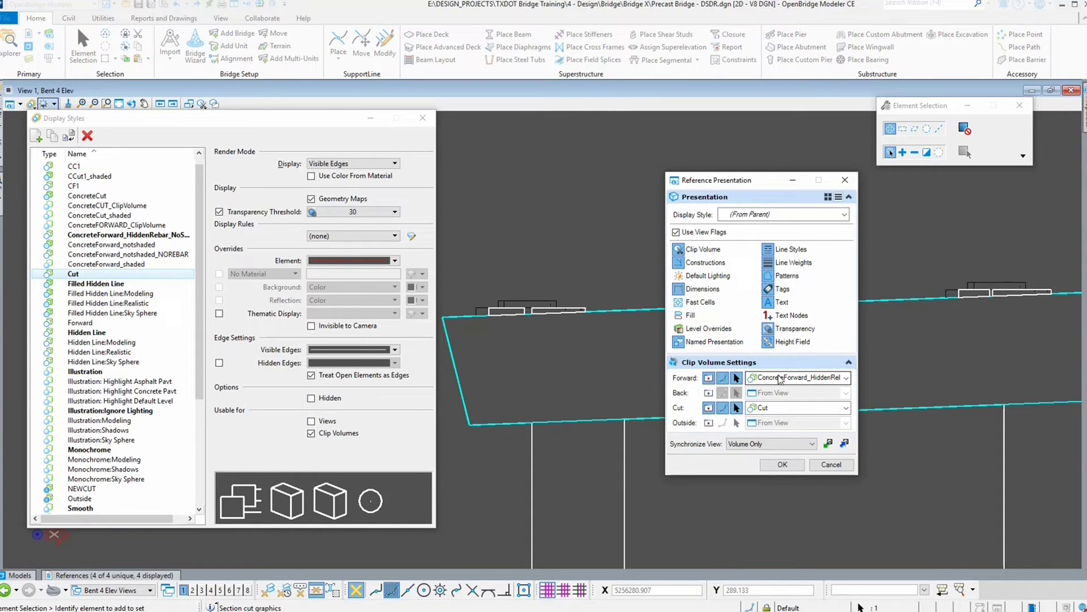
{"action": "left_click", "coordinate": [847, 378]}
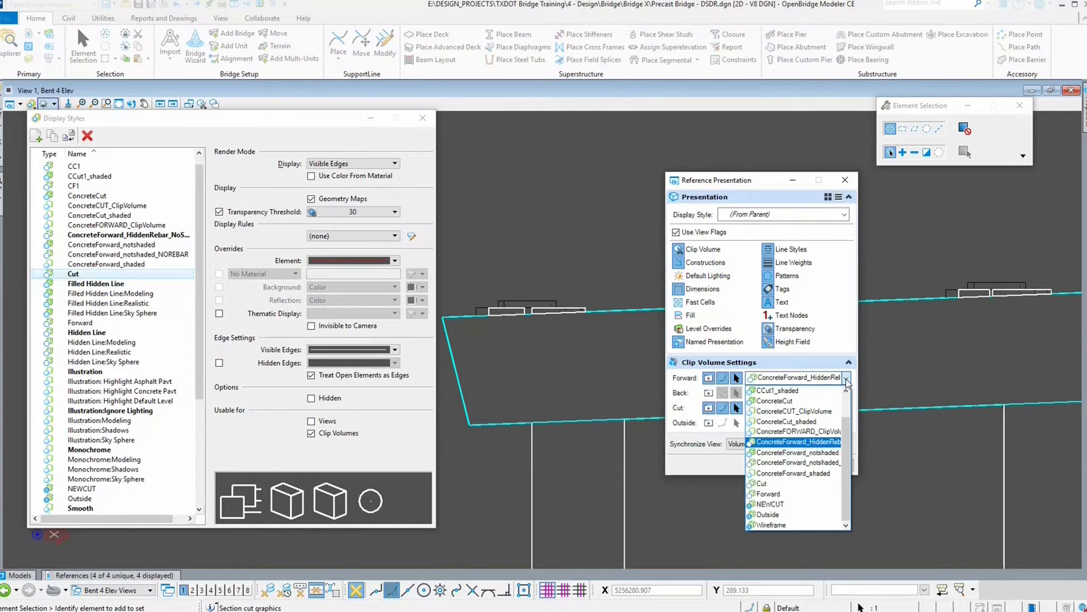
{"action": "left_click", "coordinate": [773, 198]}
{"action": "left_click", "coordinate": [845, 179]}
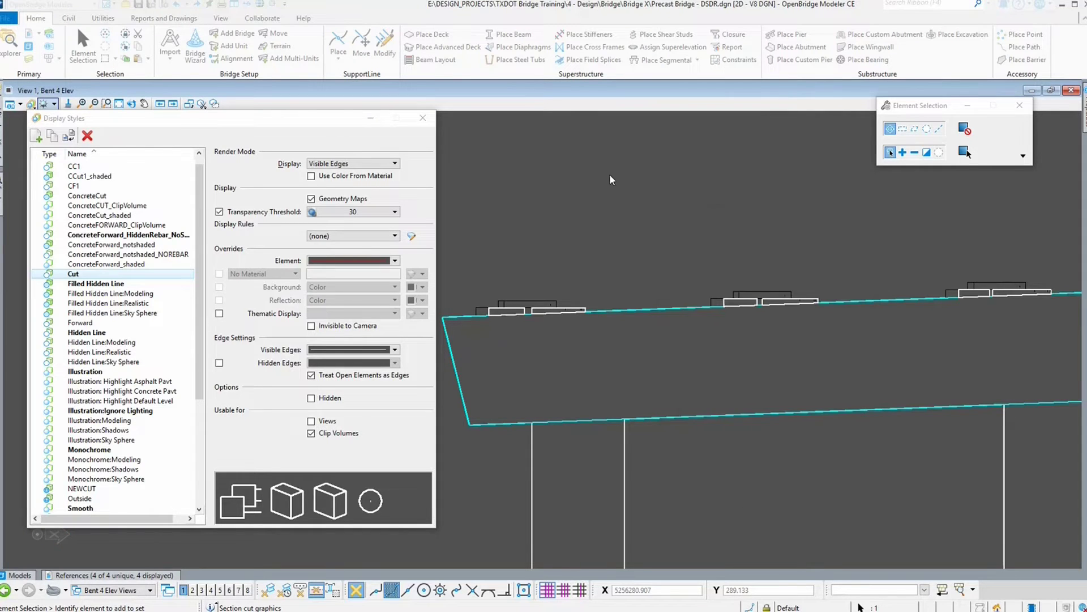
Step: Review the ConcreteForward_HiddenRebar_NoShading style's element, visible edge and hidden edge overrides in the section view, then close Display Styles
{"action": "left_click", "coordinate": [141, 237]}
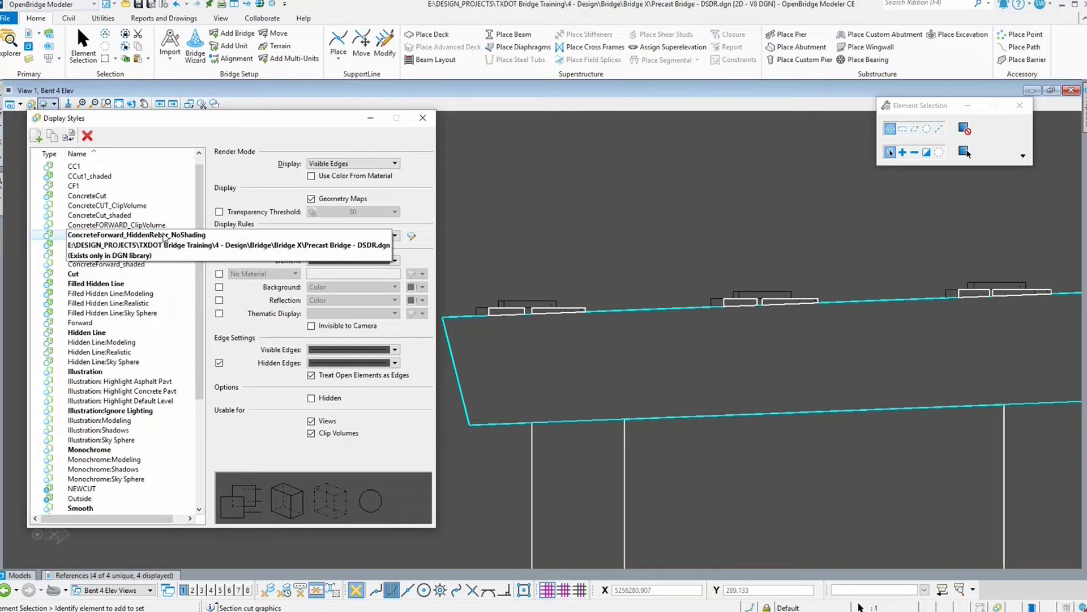
{"action": "left_click", "coordinate": [165, 238]}
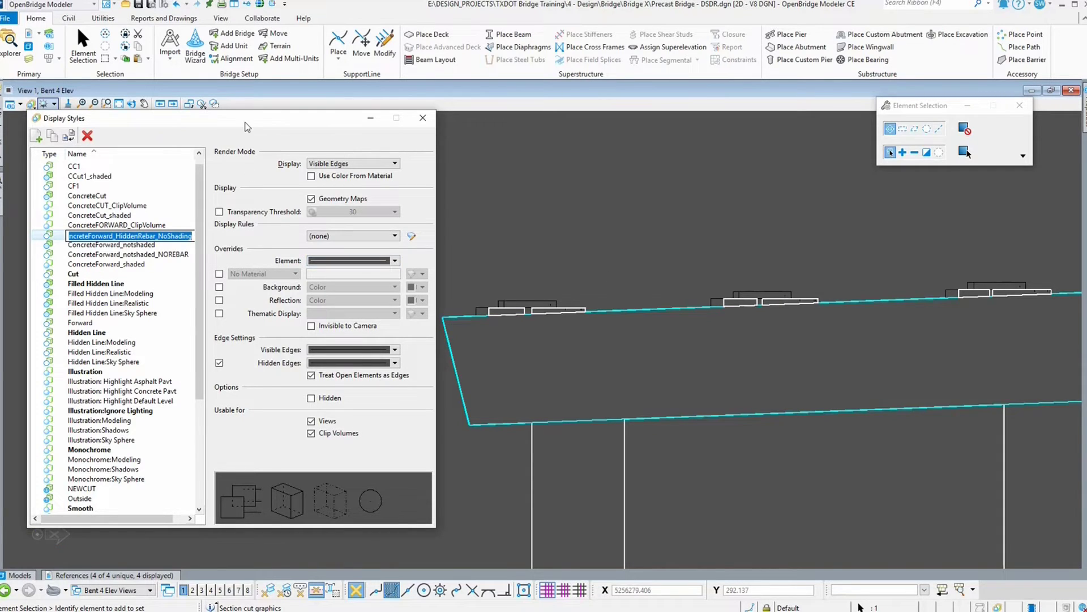
{"action": "left_click", "coordinate": [50, 236]}
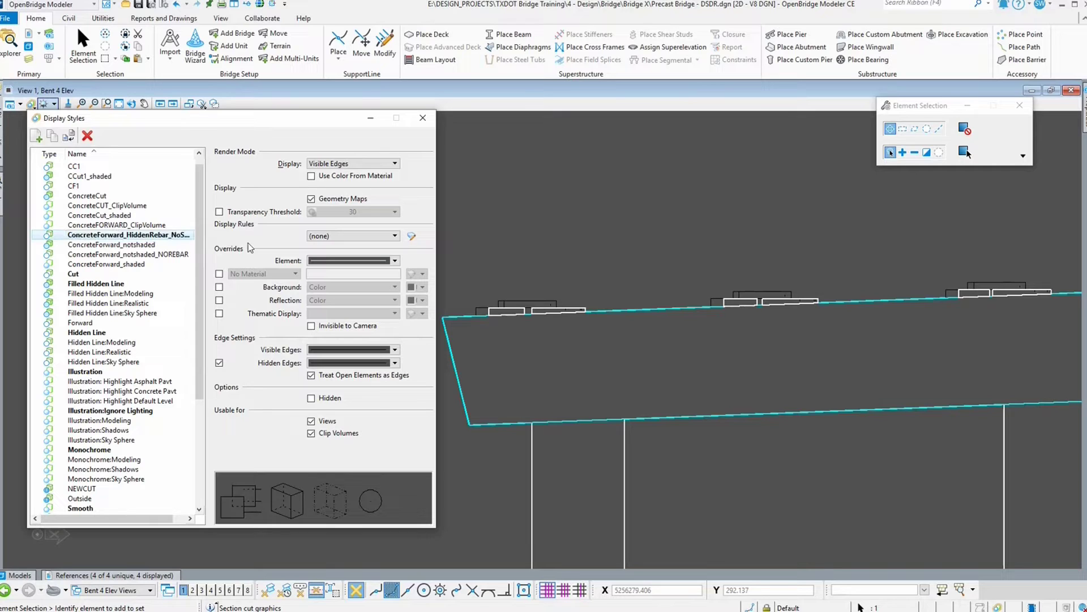
{"action": "left_click", "coordinate": [394, 261]}
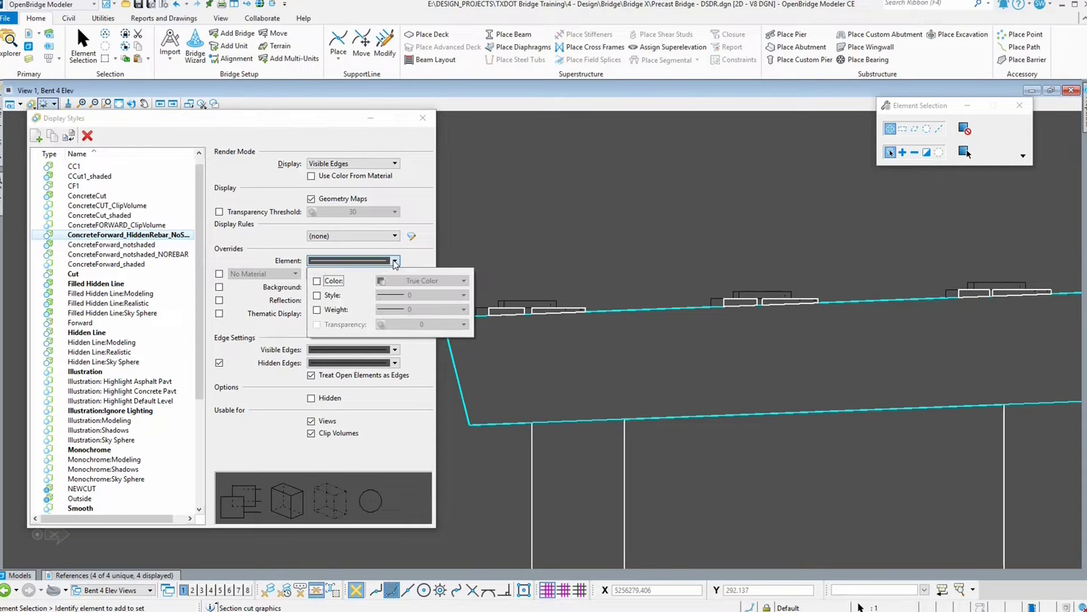
{"action": "left_click", "coordinate": [396, 263]}
{"action": "left_click", "coordinate": [396, 350]}
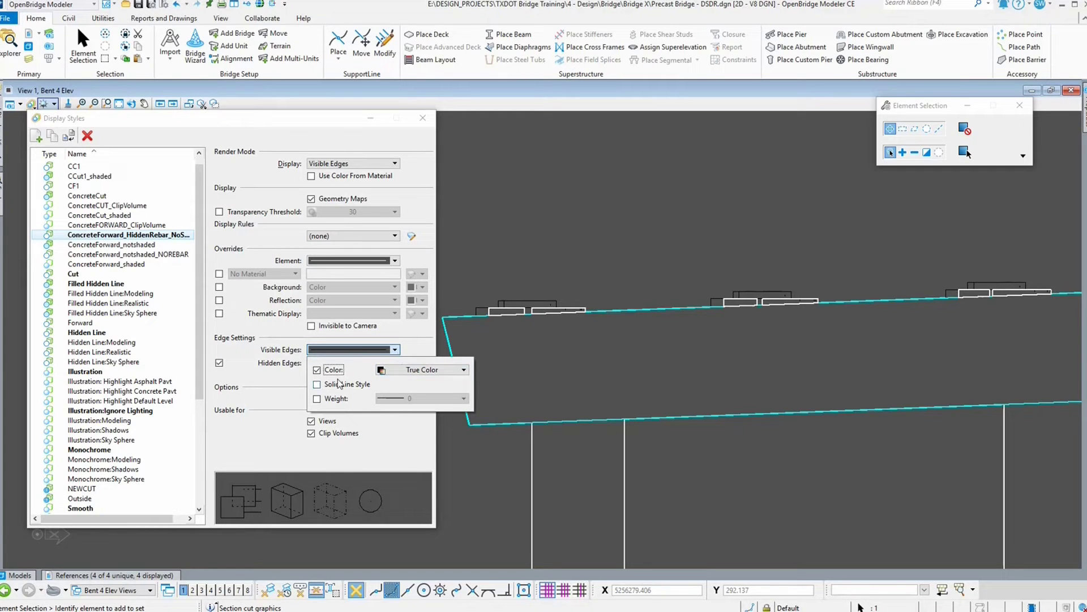
{"action": "left_click", "coordinate": [426, 373]}
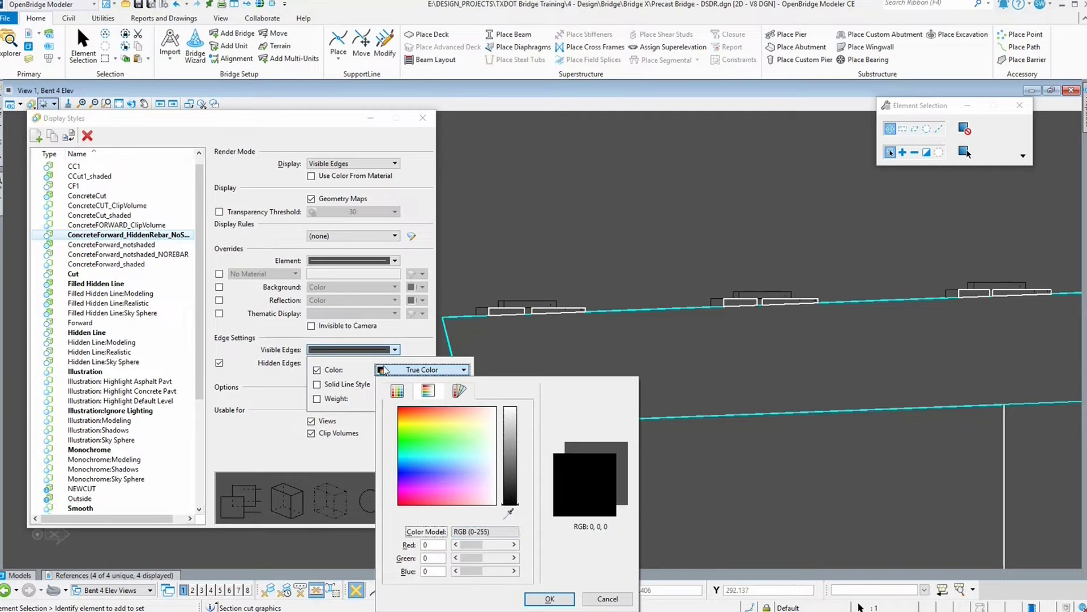
{"action": "left_click", "coordinate": [289, 380]}
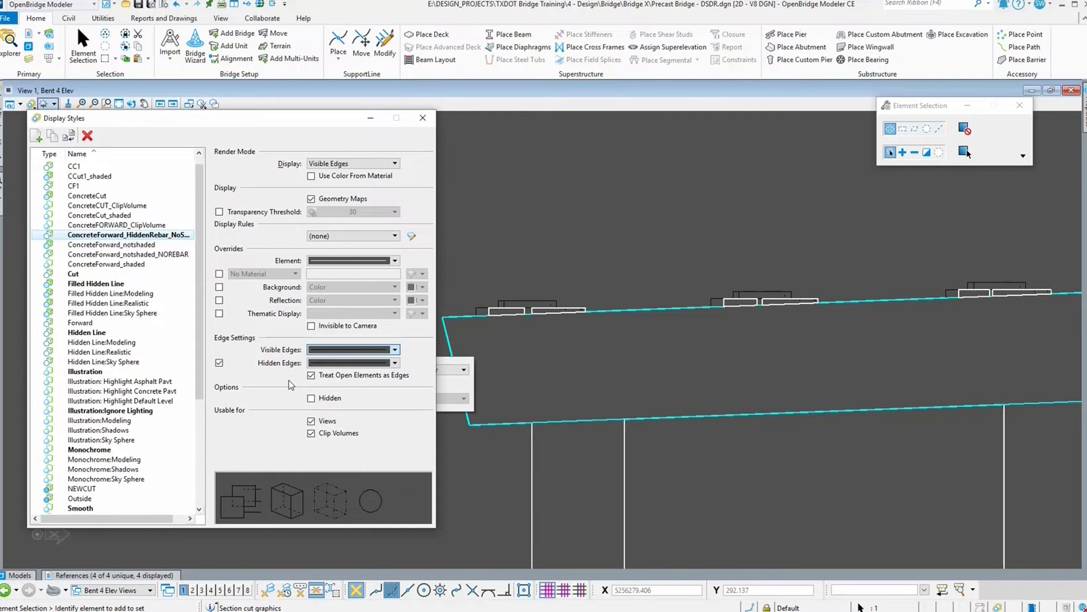
{"action": "left_click", "coordinate": [395, 363]}
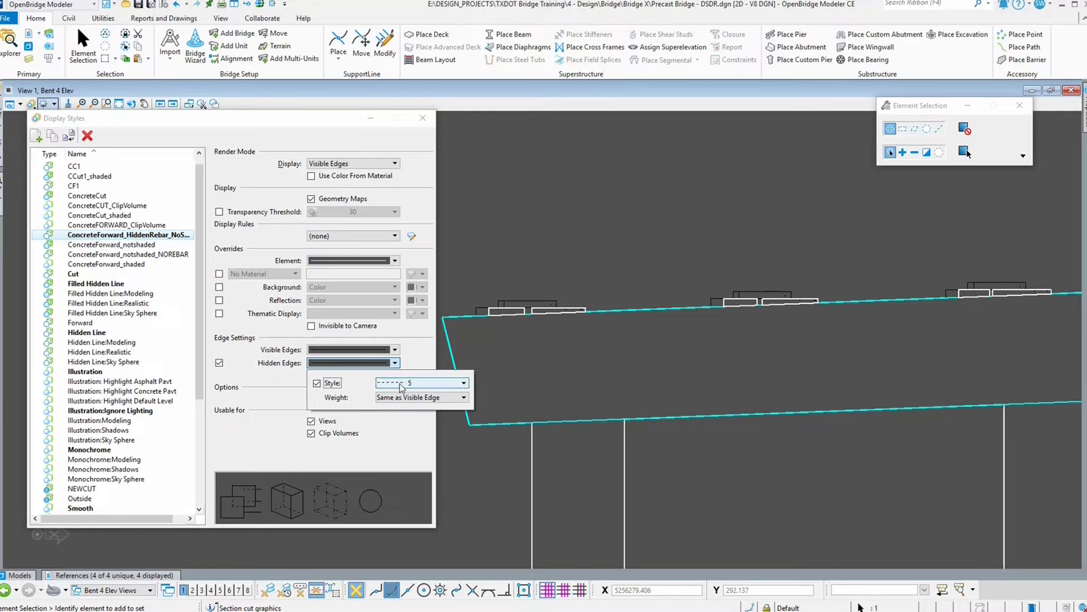
{"action": "left_click", "coordinate": [268, 378]}
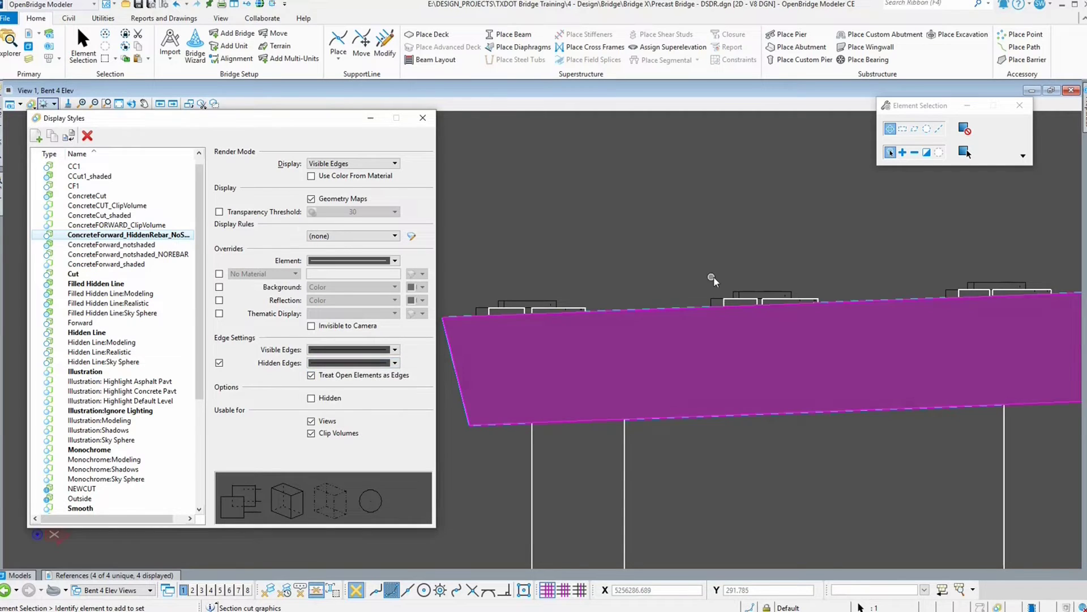
{"action": "scroll", "coordinate": [463, 297], "scroll_direction": "up", "scroll_amount": 3}
{"action": "scroll", "coordinate": [463, 319], "scroll_direction": "up", "scroll_amount": 4}
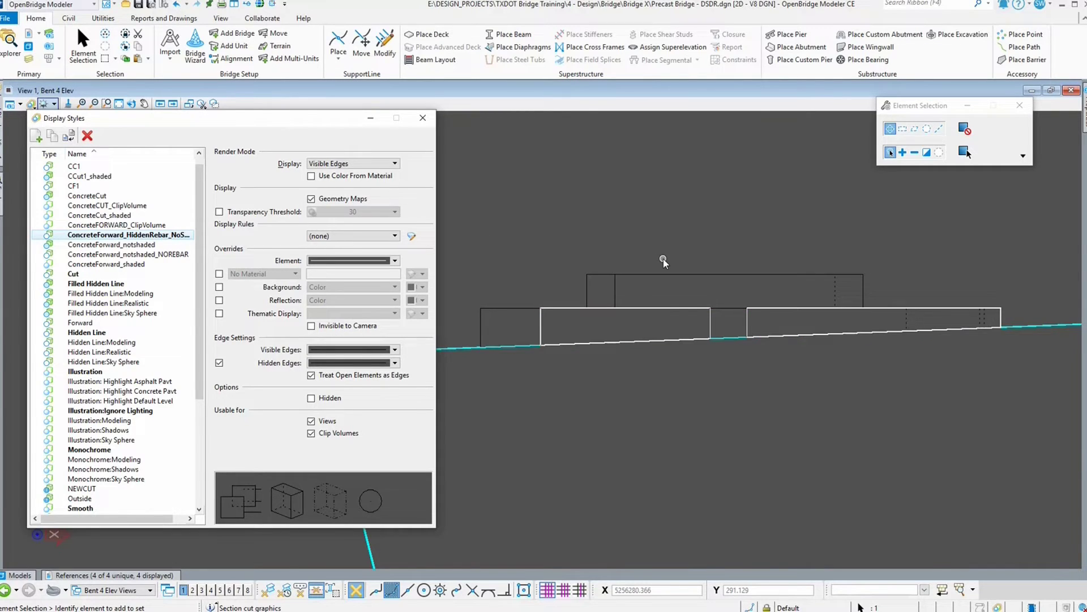
{"action": "scroll", "coordinate": [596, 248], "scroll_direction": "down", "scroll_amount": 2}
{"action": "scroll", "coordinate": [535, 247], "scroll_direction": "down", "scroll_amount": 2}
{"action": "scroll", "coordinate": [511, 351], "scroll_direction": "down", "scroll_amount": 2}
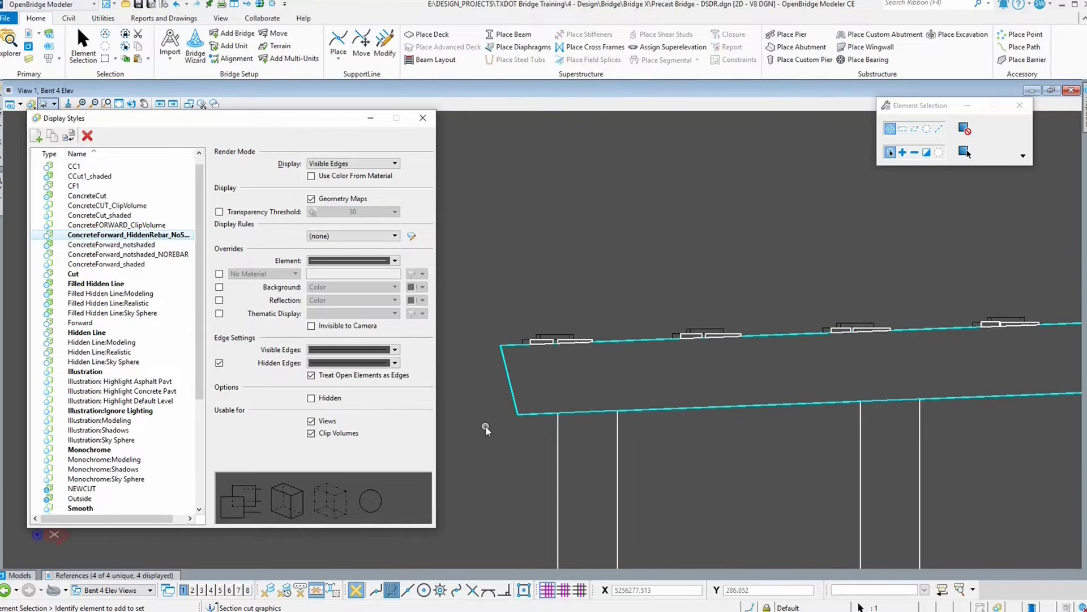
{"action": "scroll", "coordinate": [485, 427], "scroll_direction": "down", "scroll_amount": 3}
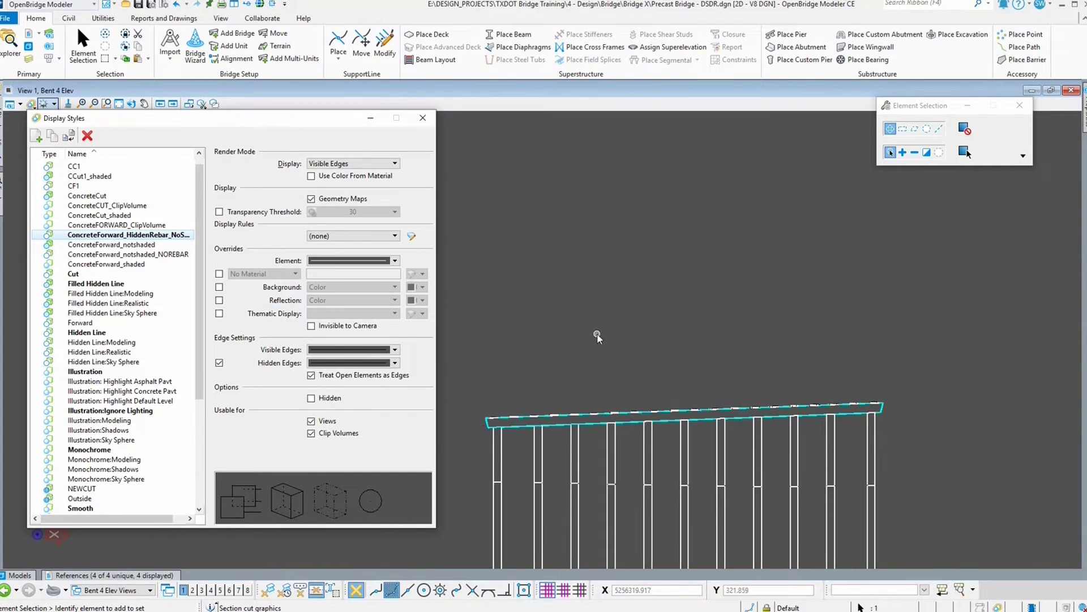
{"action": "left_click", "coordinate": [433, 115]}
Step: Place a section callout line across above the bent cap, from left to right, and set its viewing direction and depth
{"action": "left_click", "coordinate": [248, 5]}
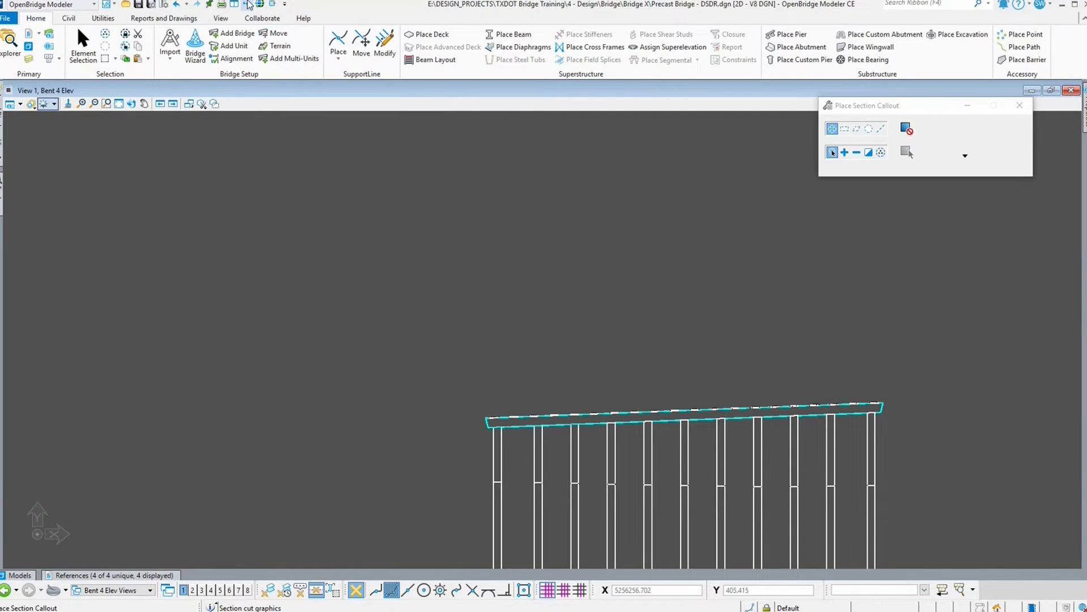
{"action": "left_click", "coordinate": [458, 351]}
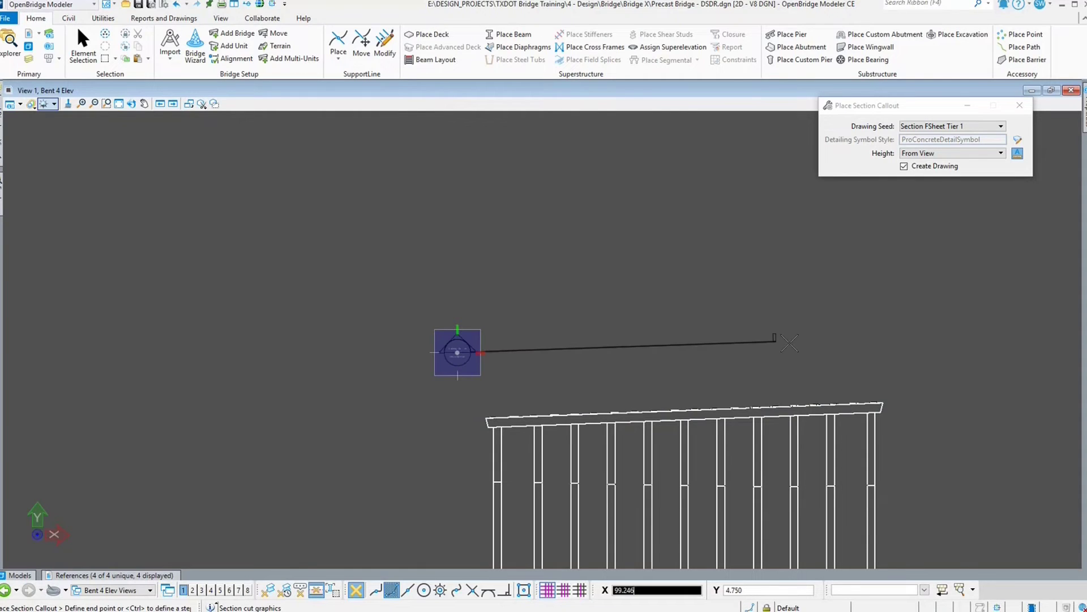
{"action": "left_click", "coordinate": [926, 353]}
{"action": "left_click", "coordinate": [913, 438]}
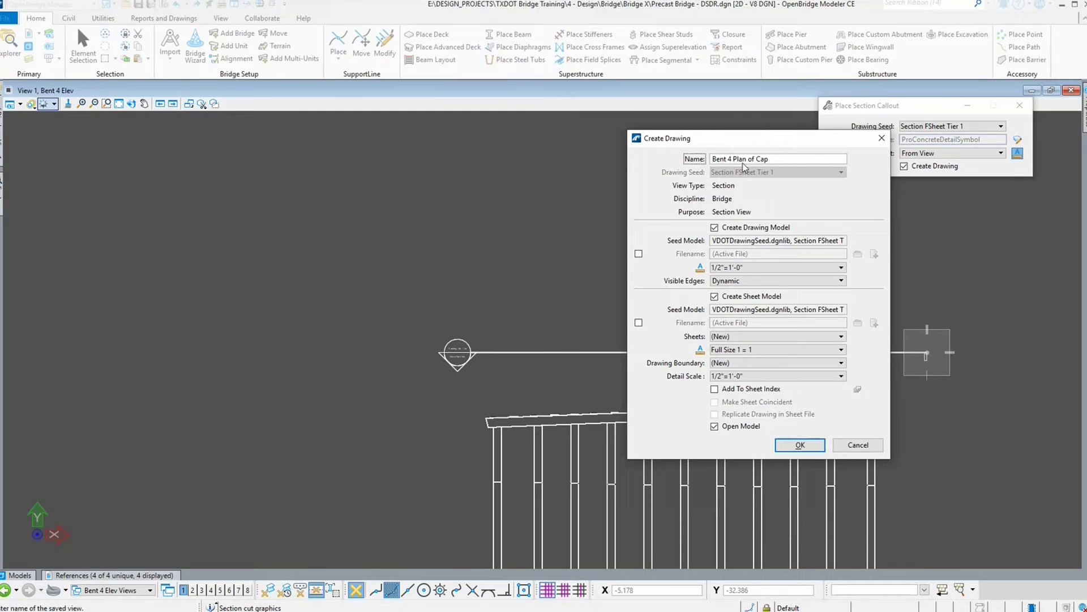
Step: Create the Bent 4 Plan of Cap drawing at 1/16"=1'-0" drawing and detail scale on the Bent 4 Elev [Sheet]
{"action": "left_click", "coordinate": [746, 269]}
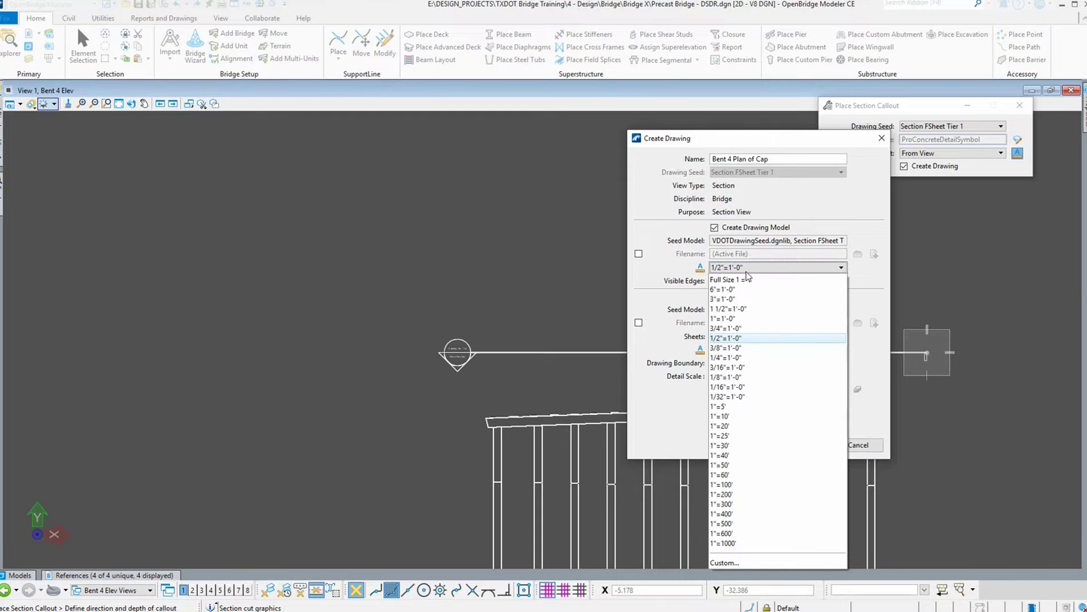
{"action": "left_click", "coordinate": [735, 388]}
{"action": "left_click", "coordinate": [743, 376]}
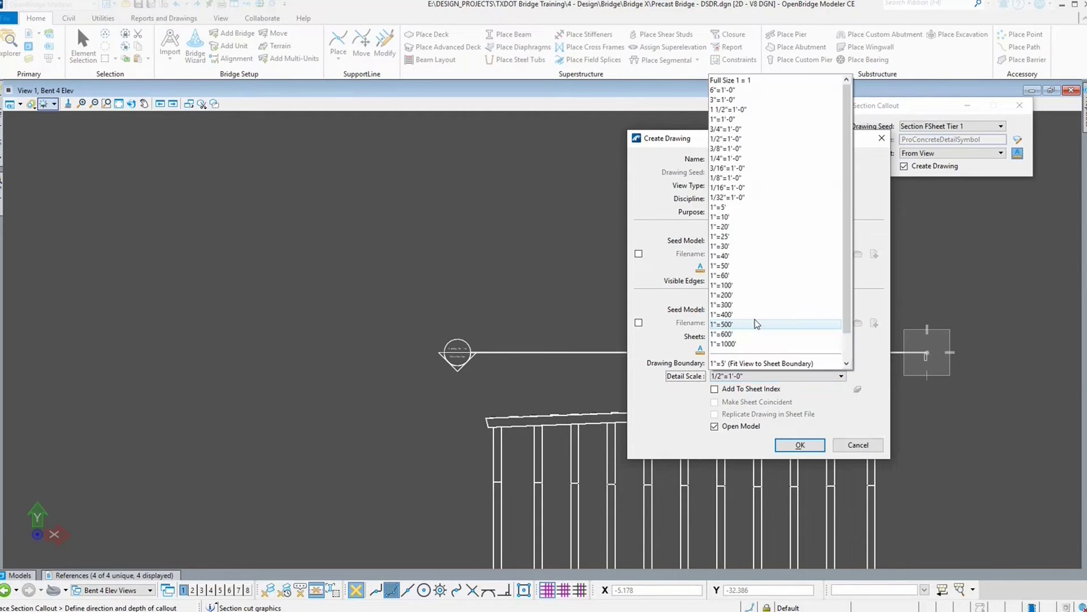
{"action": "left_click", "coordinate": [736, 194]}
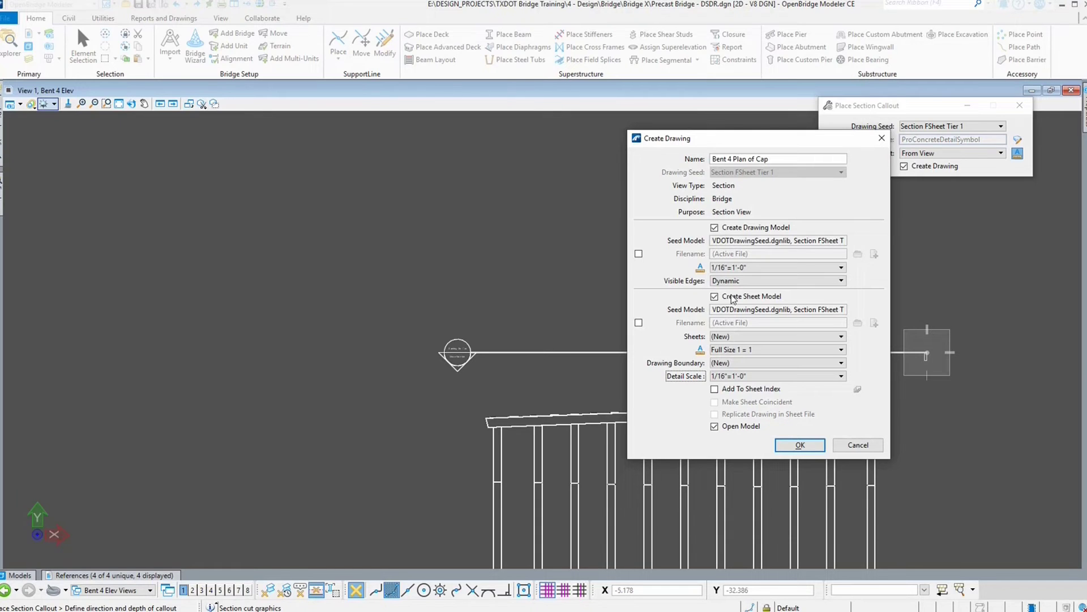
{"action": "left_click", "coordinate": [734, 335]}
{"action": "left_click", "coordinate": [734, 363]}
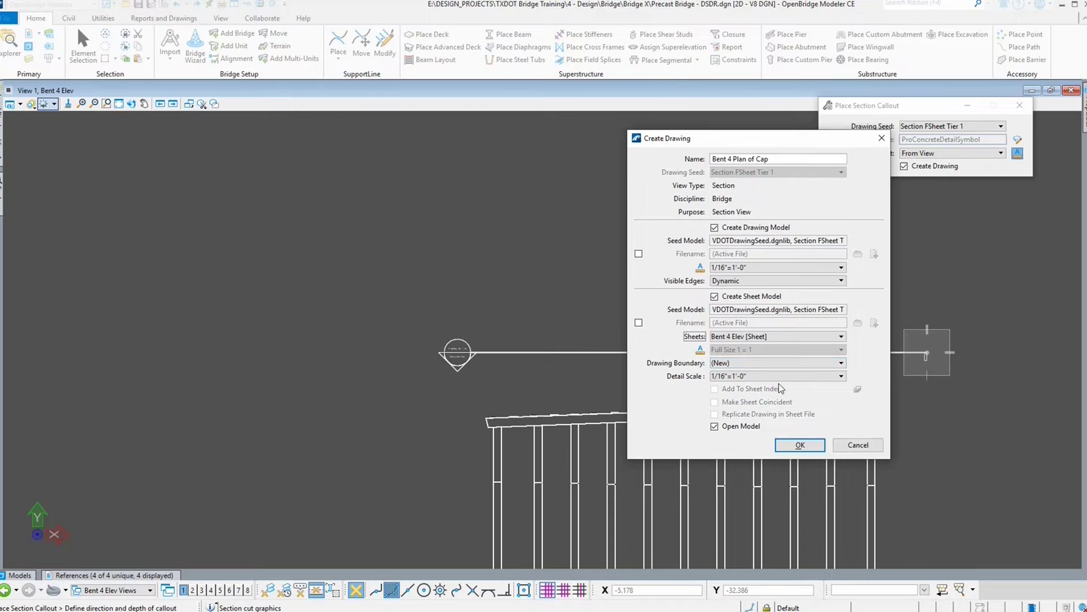
{"action": "left_click", "coordinate": [803, 445]}
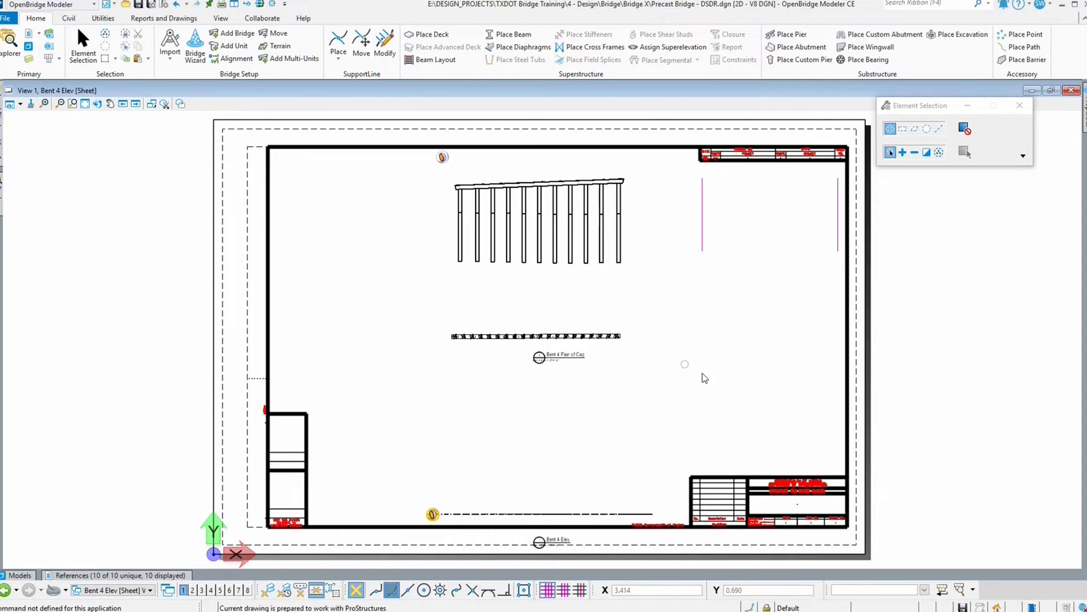
Step: Try setting the reference presentation of the plan-of-cap reference on the sheet
{"action": "scroll", "coordinate": [530, 323], "scroll_direction": "up", "scroll_amount": 5}
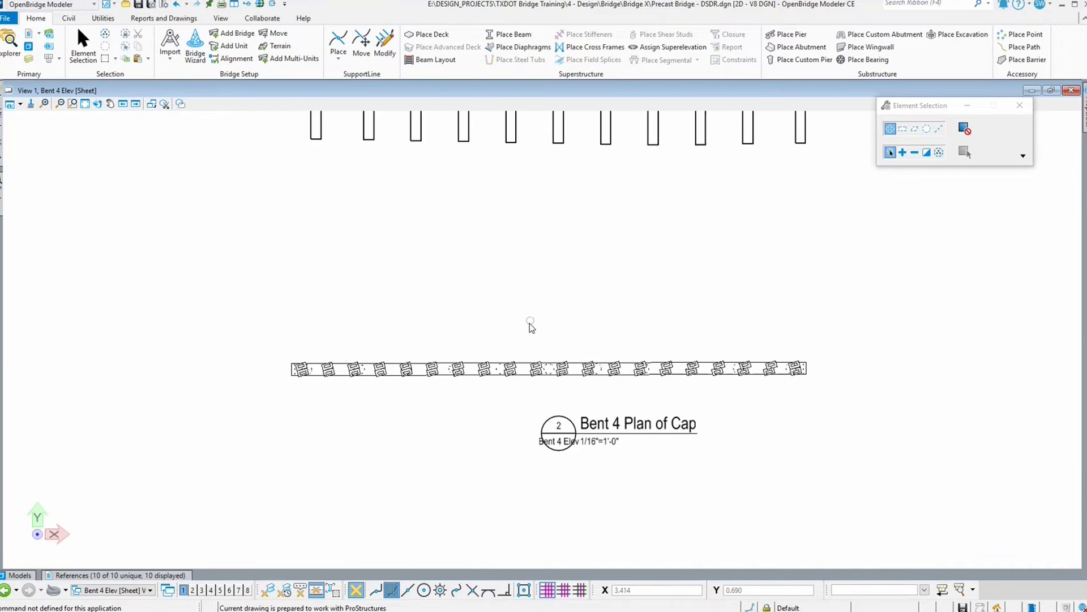
{"action": "scroll", "coordinate": [396, 380], "scroll_direction": "up", "scroll_amount": 4}
{"action": "scroll", "coordinate": [363, 323], "scroll_direction": "up", "scroll_amount": 1}
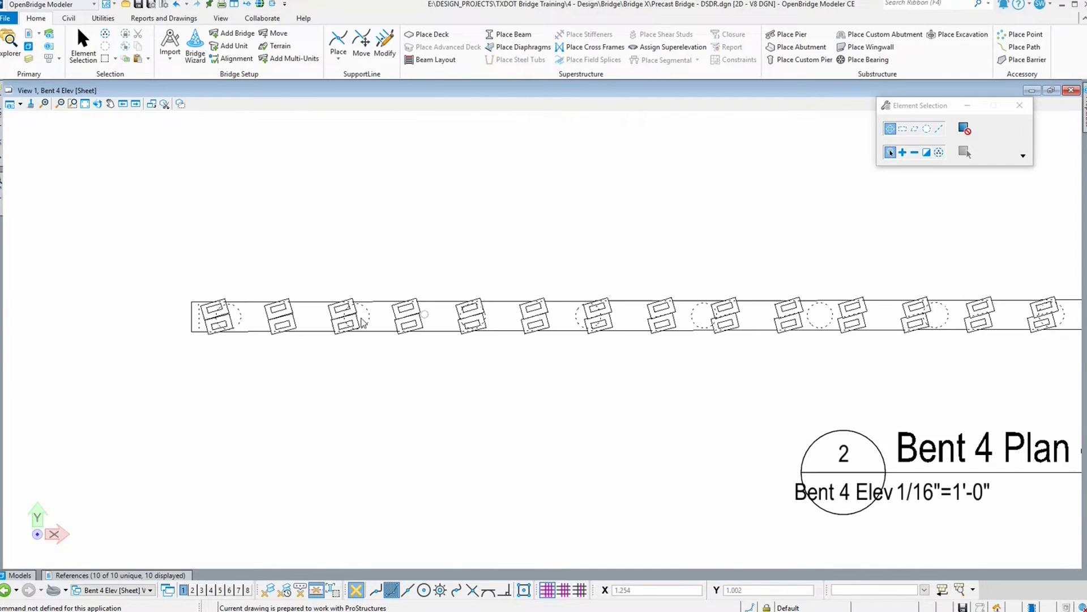
{"action": "scroll", "coordinate": [220, 306], "scroll_direction": "up", "scroll_amount": 3}
{"action": "scroll", "coordinate": [181, 309], "scroll_direction": "up", "scroll_amount": 1}
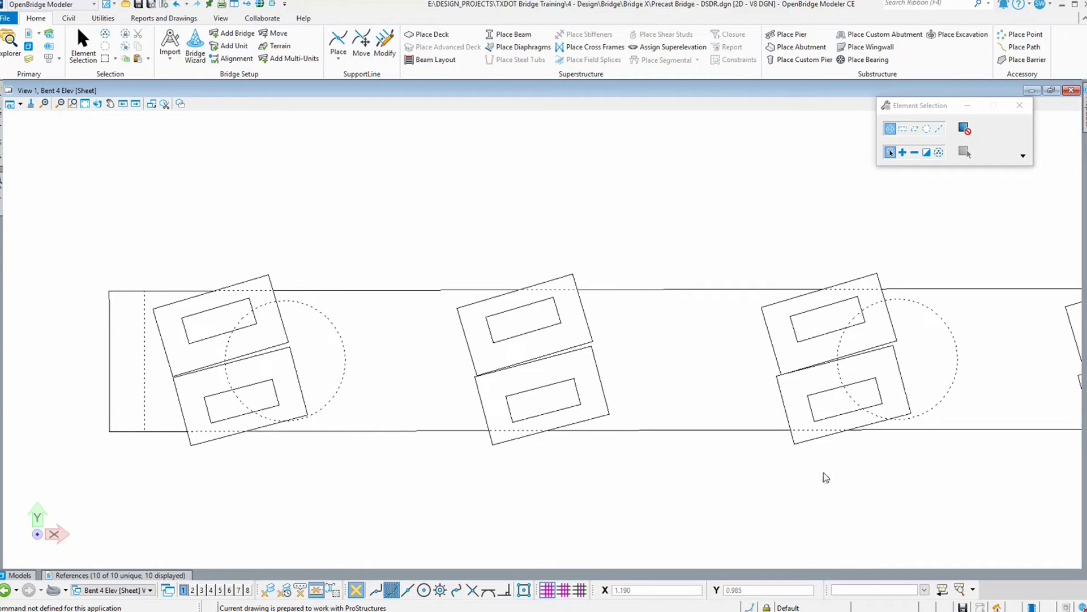
{"action": "scroll", "coordinate": [810, 475], "scroll_direction": "down", "scroll_amount": 3}
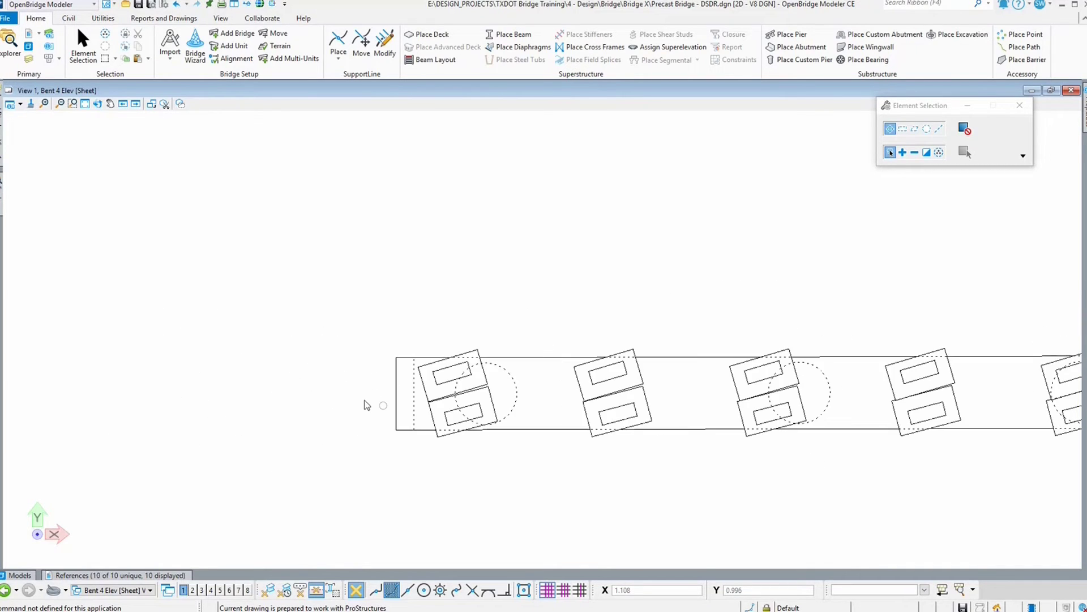
{"action": "right_click", "coordinate": [466, 393]}
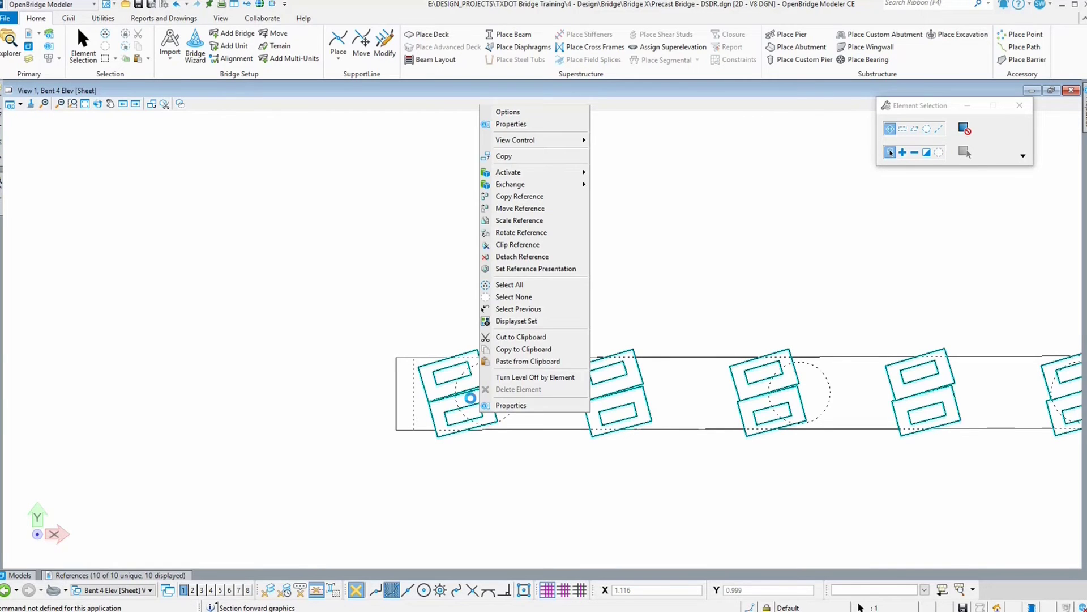
{"action": "left_click", "coordinate": [513, 269]}
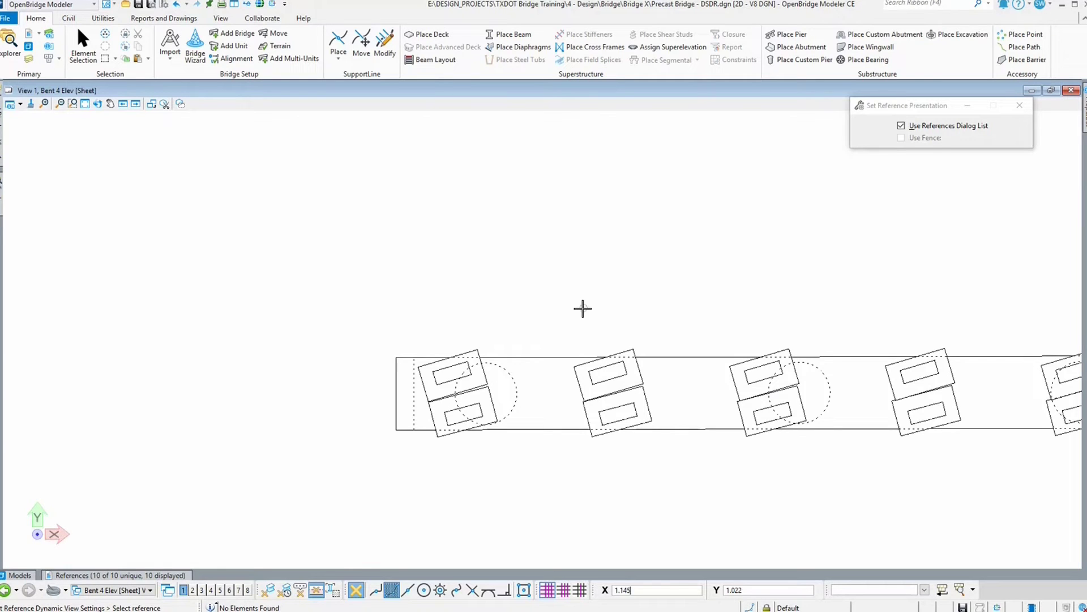
{"action": "left_click", "coordinate": [484, 371]}
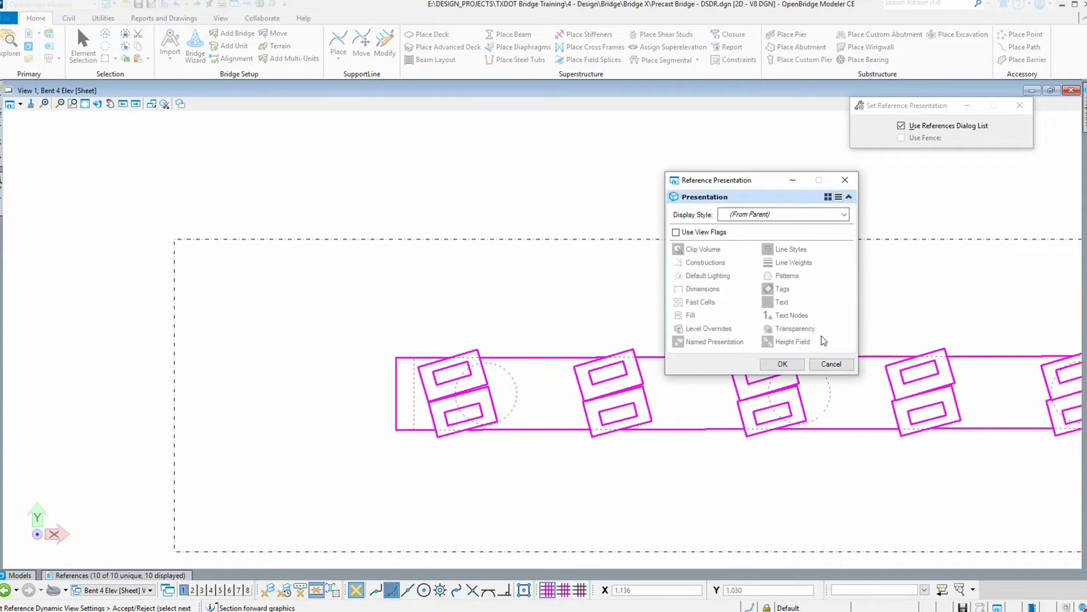
{"action": "left_click", "coordinate": [831, 364]}
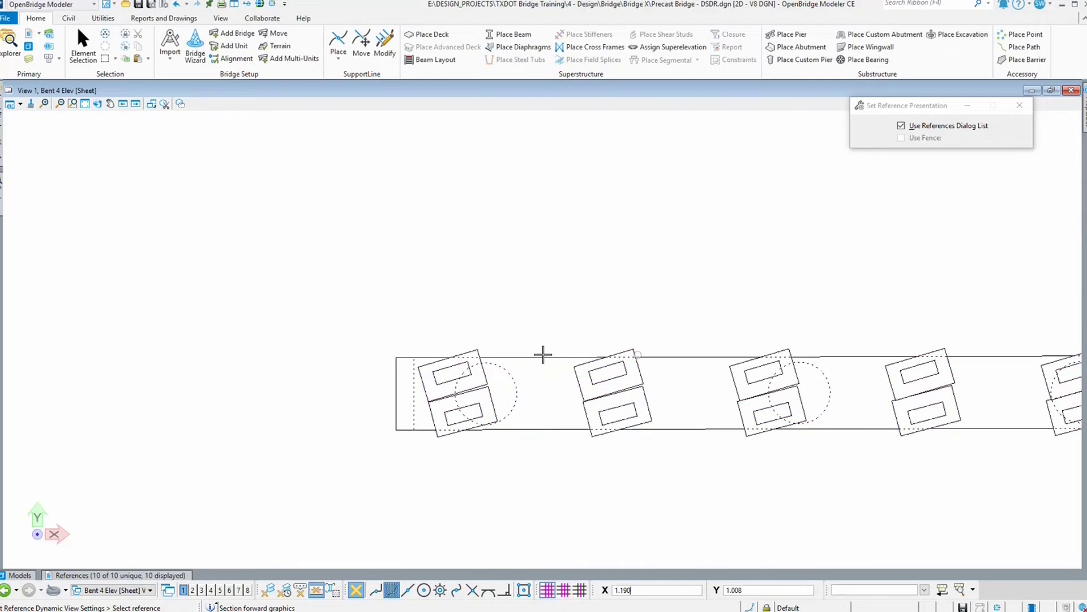
Step: Open the Bent 4 Plan of Cap drawing model from its callout on the sheet
{"action": "left_click", "coordinate": [153, 577]}
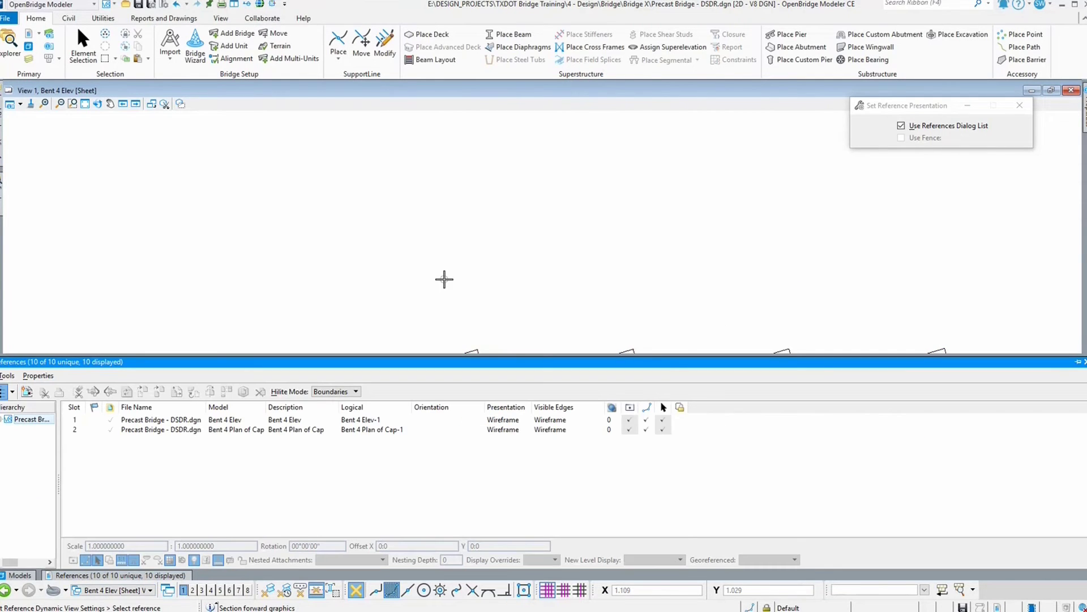
{"action": "scroll", "coordinate": [425, 272], "scroll_direction": "down", "scroll_amount": 5}
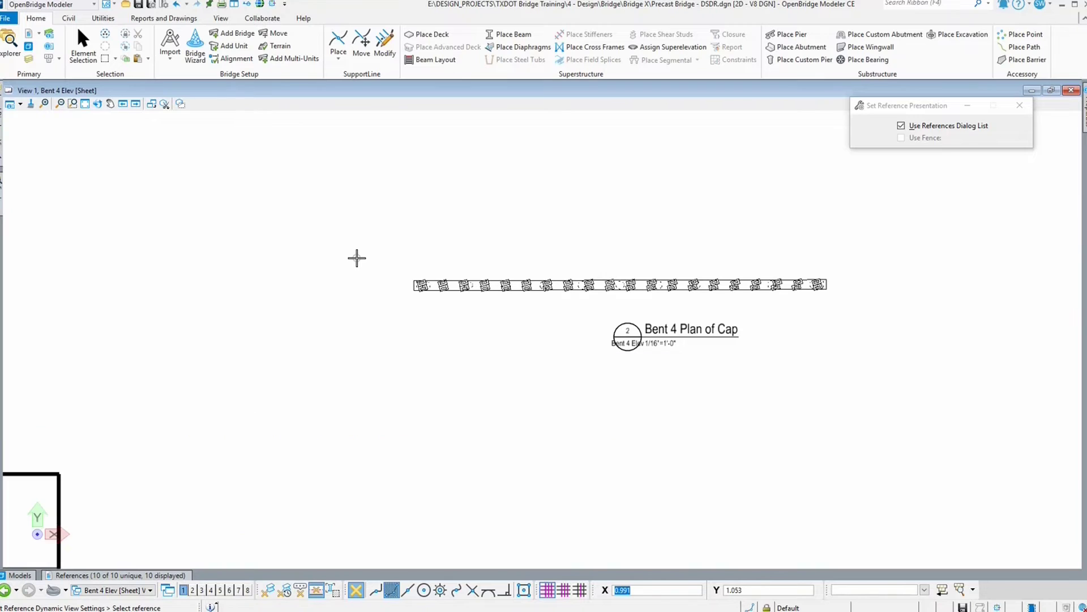
{"action": "right_click", "coordinate": [363, 259]}
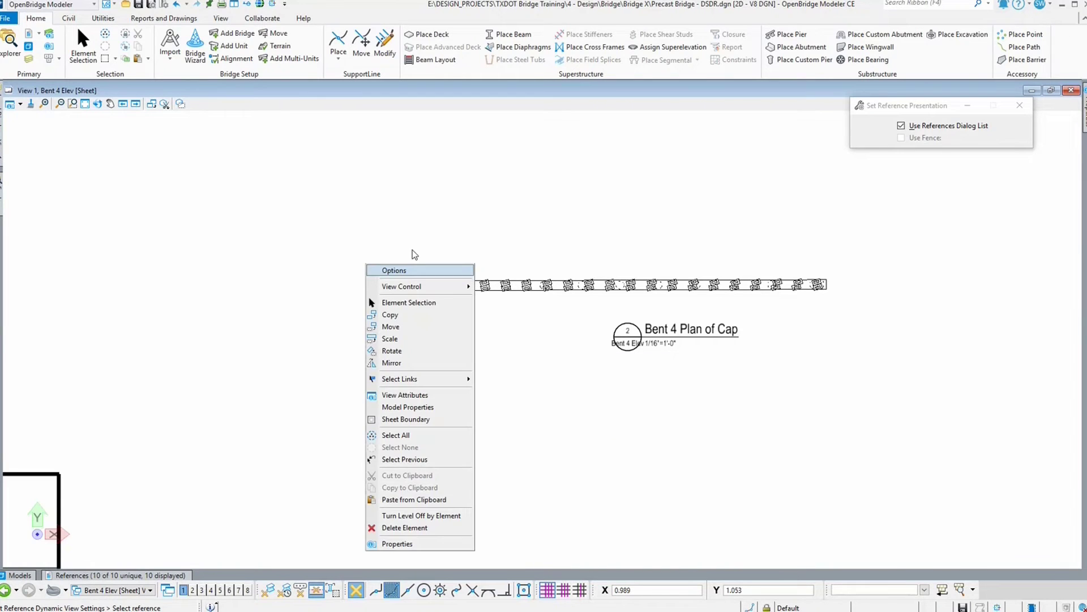
{"action": "left_click", "coordinate": [408, 302]}
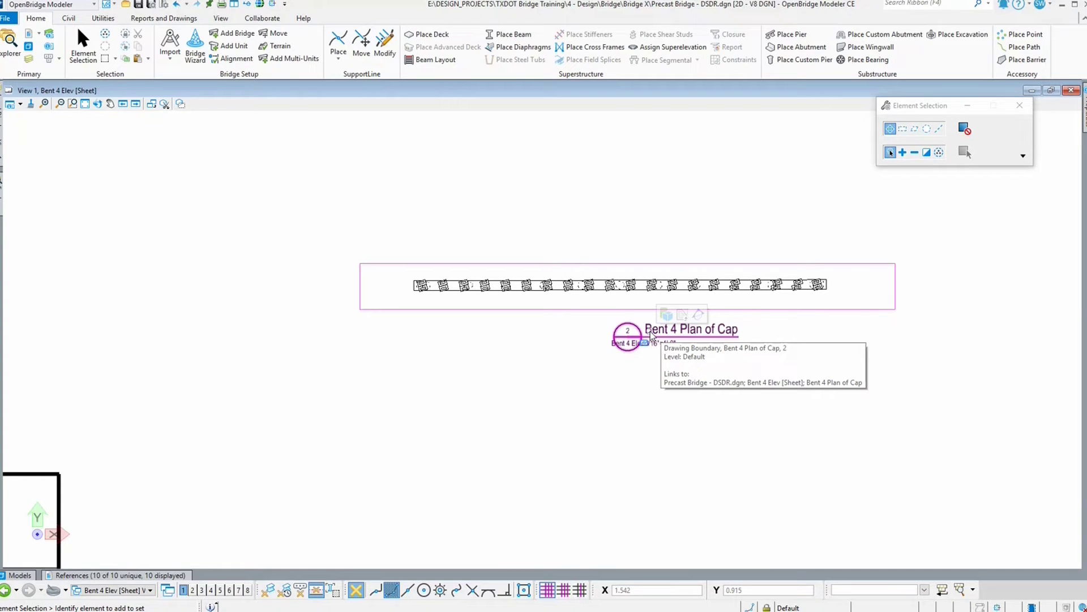
{"action": "left_click", "coordinate": [682, 320]}
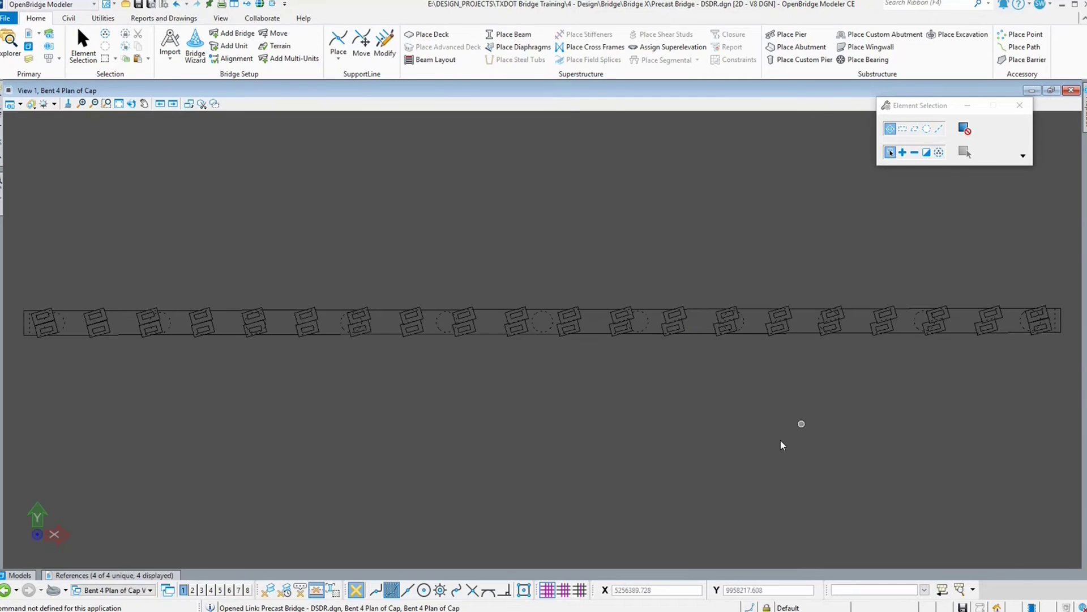
Step: Turn off cut graphics in the plan-of-cap reference's presentation and synchronize it with the view
{"action": "right_click", "coordinate": [507, 331]}
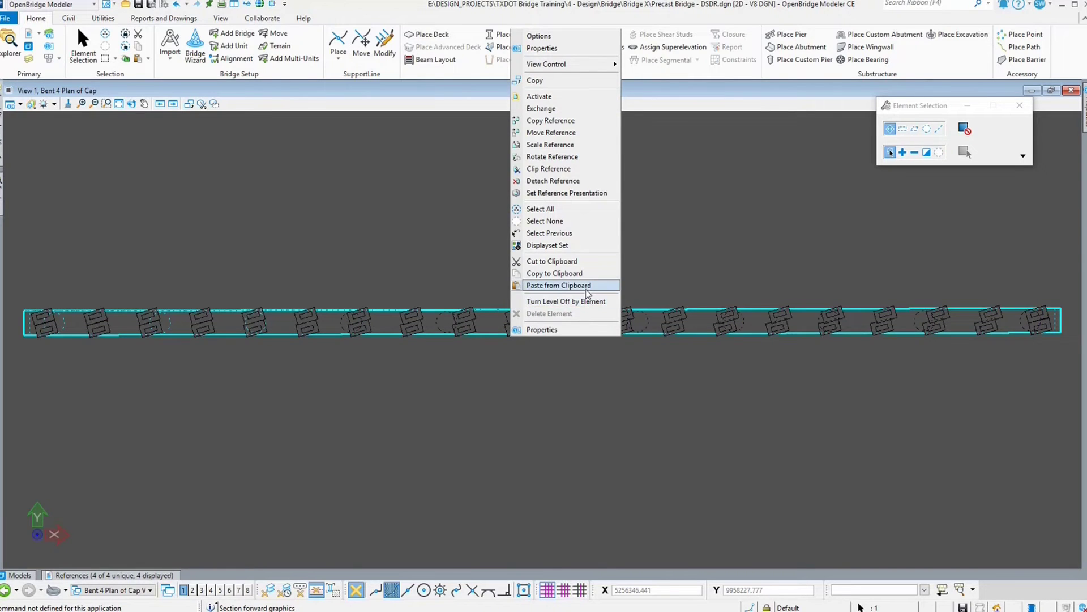
{"action": "left_click", "coordinate": [580, 193]}
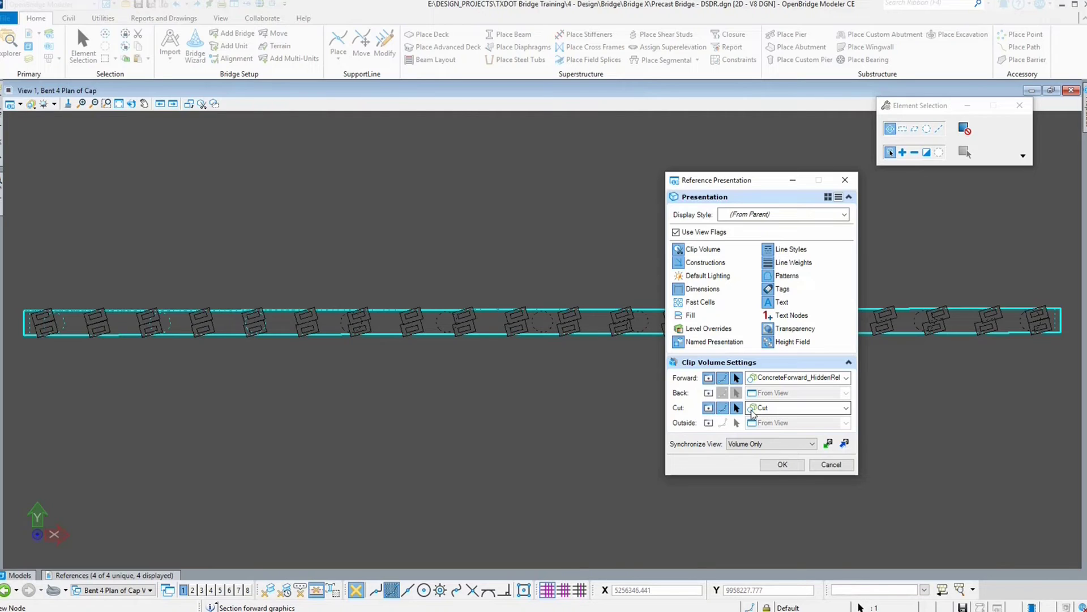
{"action": "left_click", "coordinate": [708, 408]}
{"action": "left_click", "coordinate": [845, 444]}
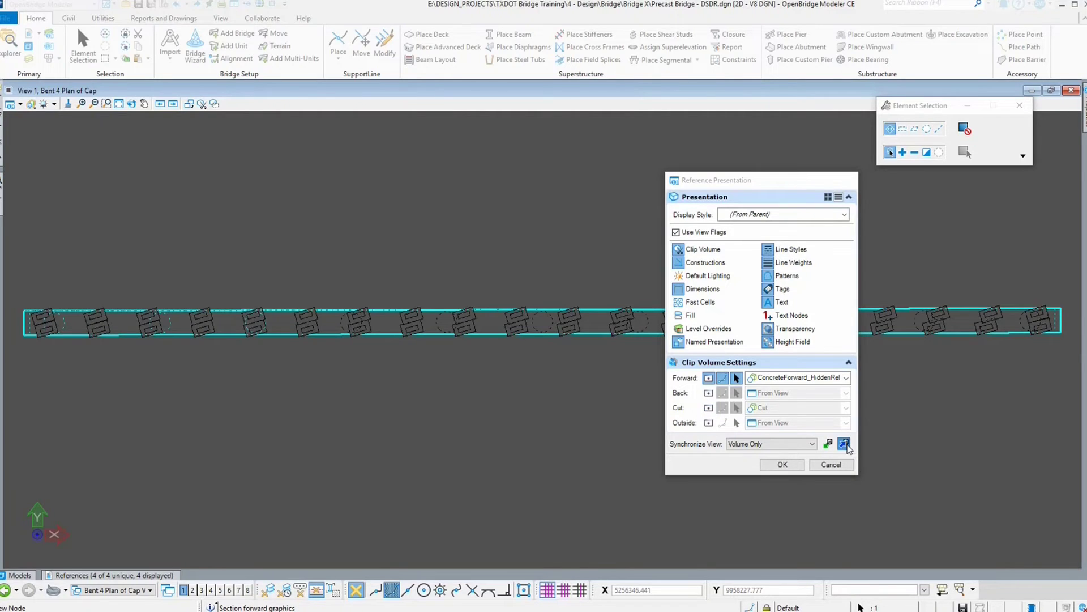
{"action": "left_click", "coordinate": [782, 465]}
{"action": "left_click", "coordinate": [697, 389]}
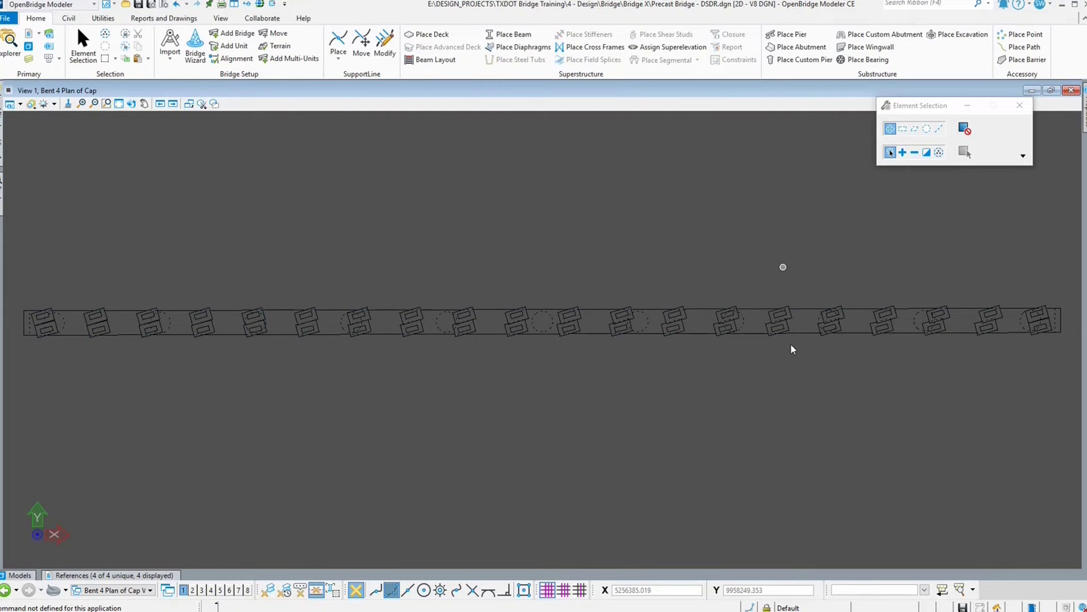
{"action": "left_click", "coordinate": [107, 575]}
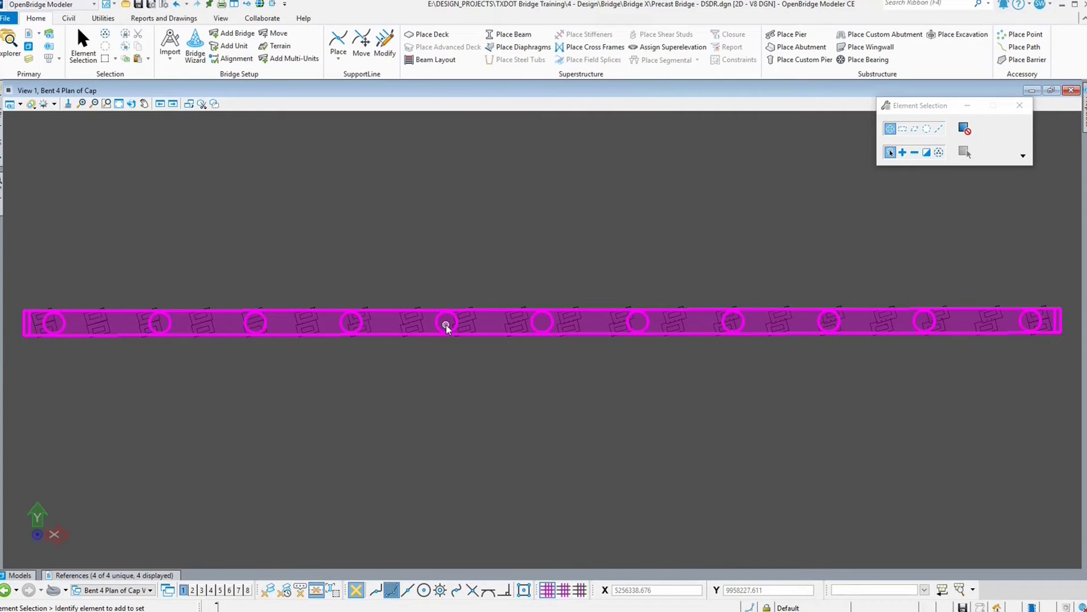
{"action": "right_click", "coordinate": [453, 323]}
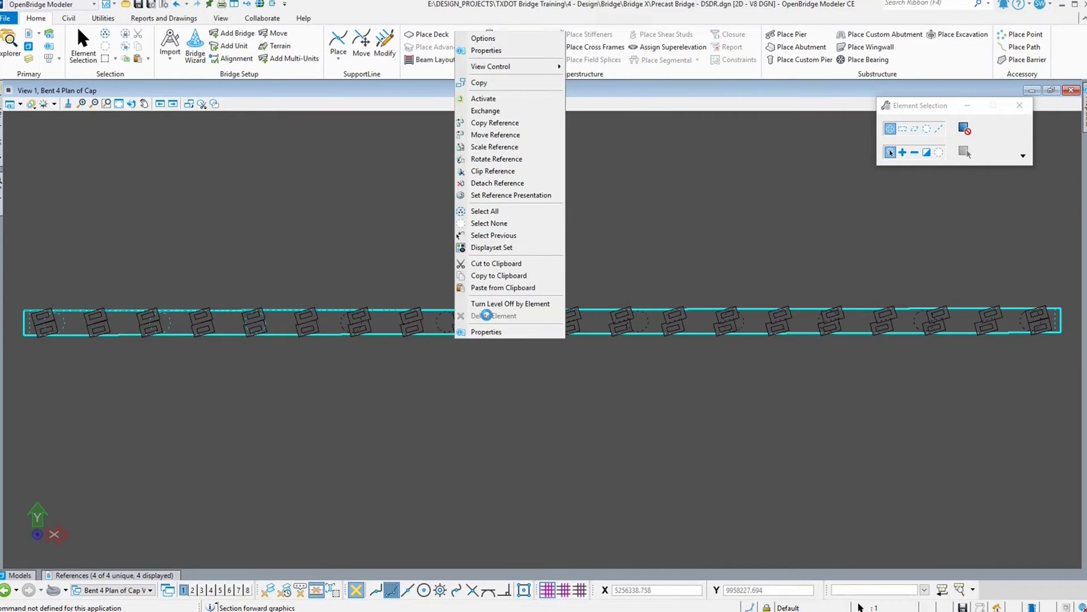
{"action": "left_click", "coordinate": [500, 223]}
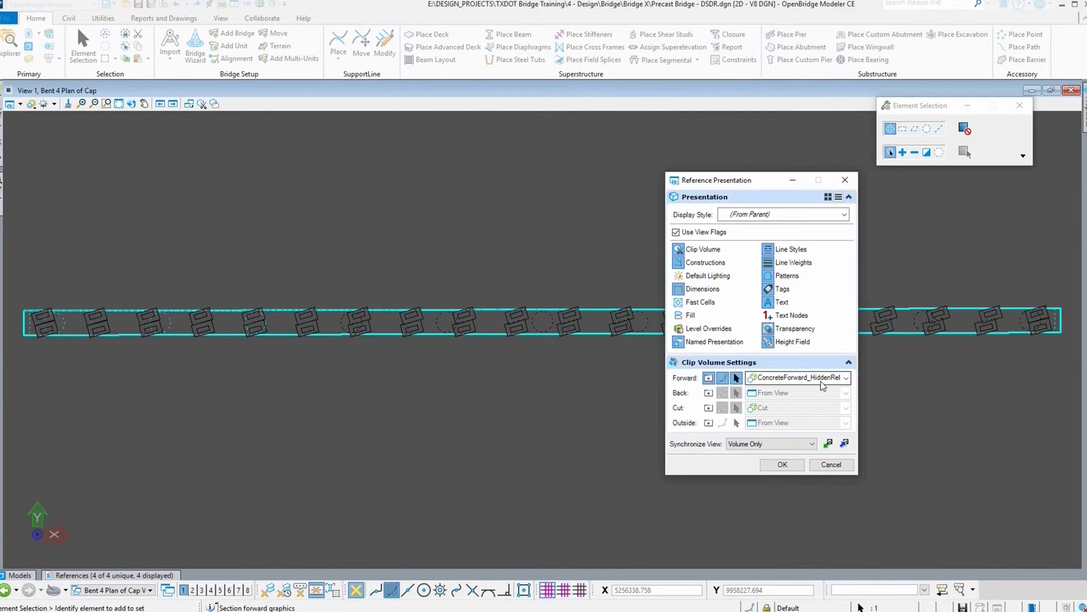
{"action": "left_click", "coordinate": [831, 465]}
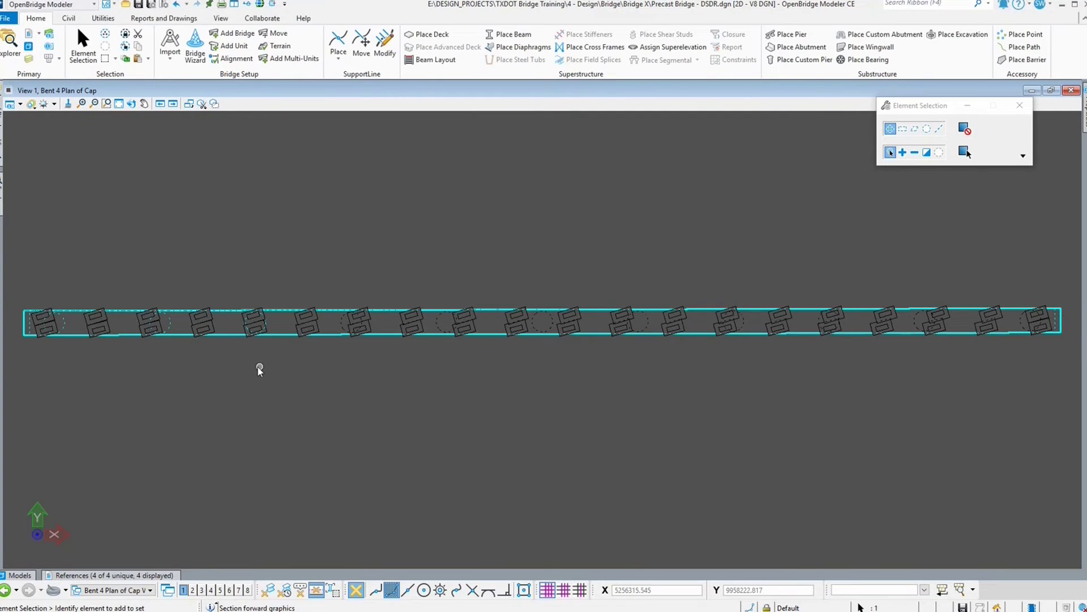
Step: Examine the plan-of-cap reference's presentation settings from the drawing and the References dialog
{"action": "scroll", "coordinate": [335, 328], "scroll_direction": "up", "scroll_amount": 5}
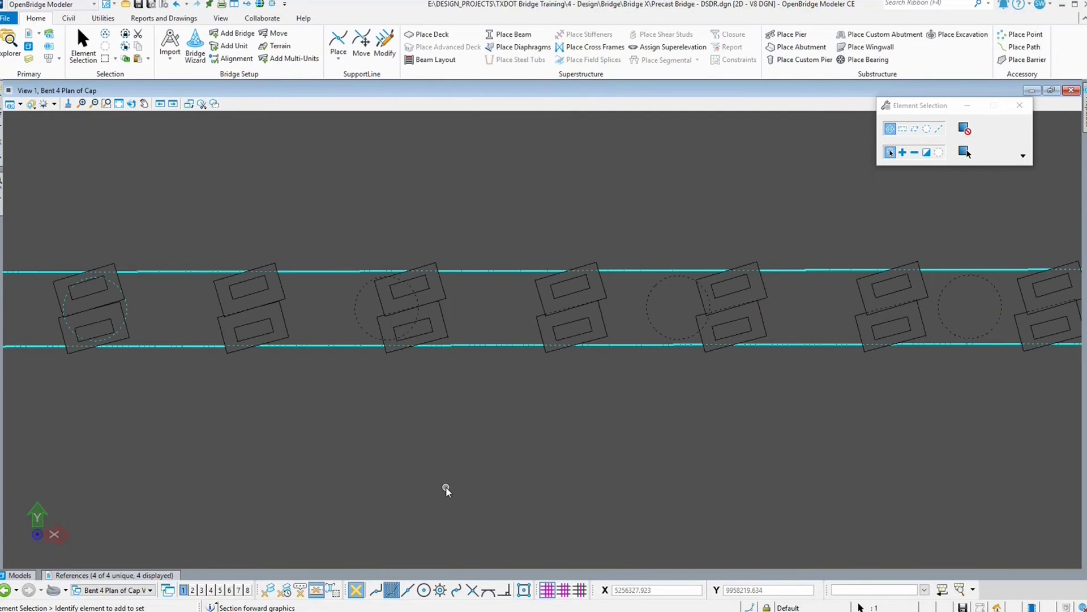
{"action": "scroll", "coordinate": [495, 467], "scroll_direction": "down", "scroll_amount": 4}
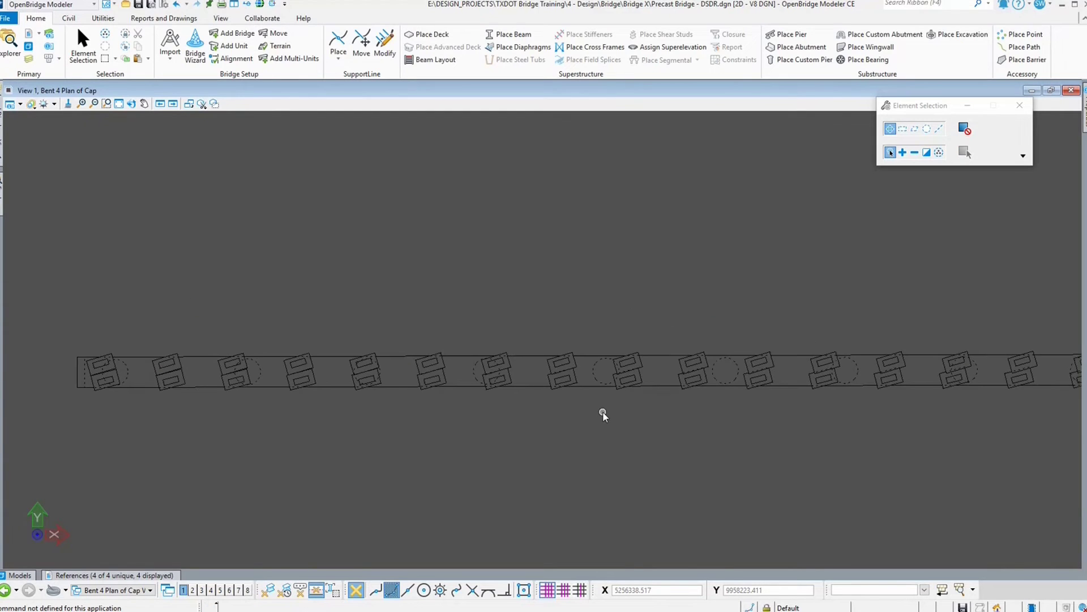
{"action": "scroll", "coordinate": [603, 411], "scroll_direction": "down", "scroll_amount": 1}
{"action": "scroll", "coordinate": [148, 308], "scroll_direction": "down", "scroll_amount": 1}
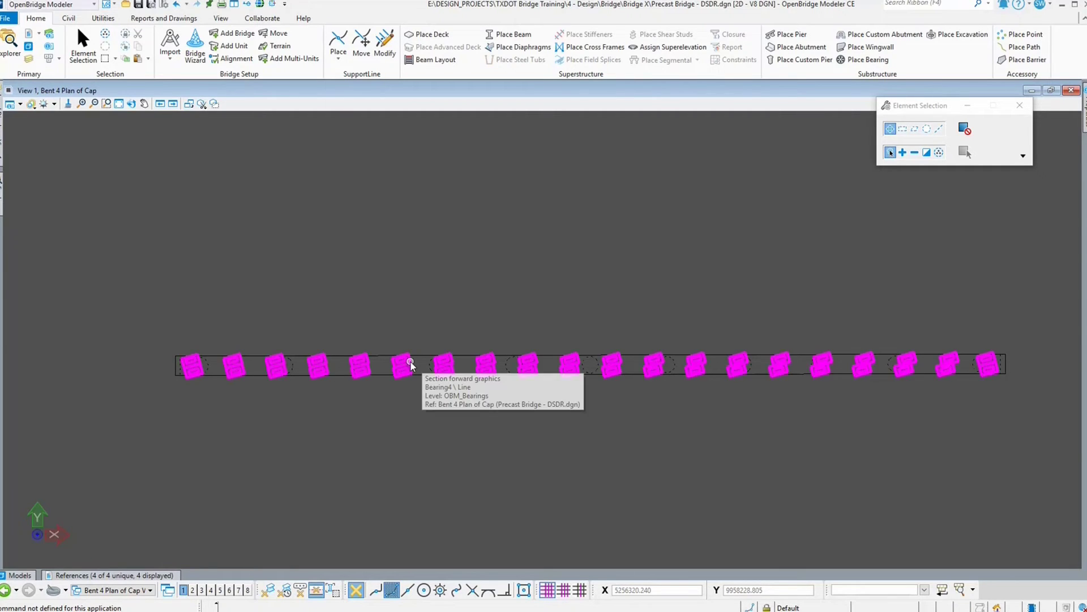
{"action": "left_click", "coordinate": [431, 362]}
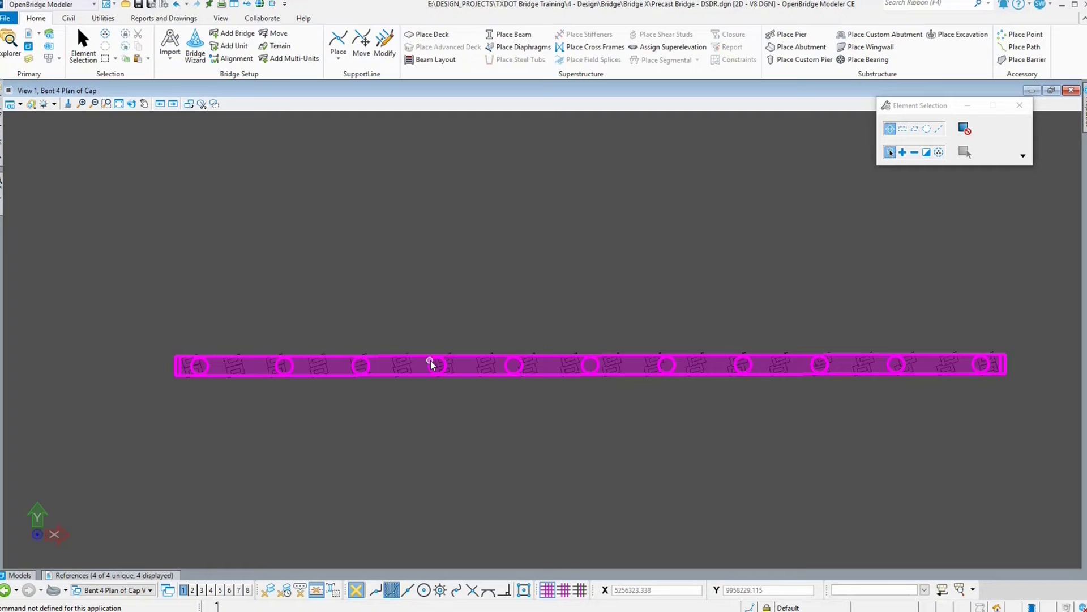
{"action": "right_click", "coordinate": [546, 367]}
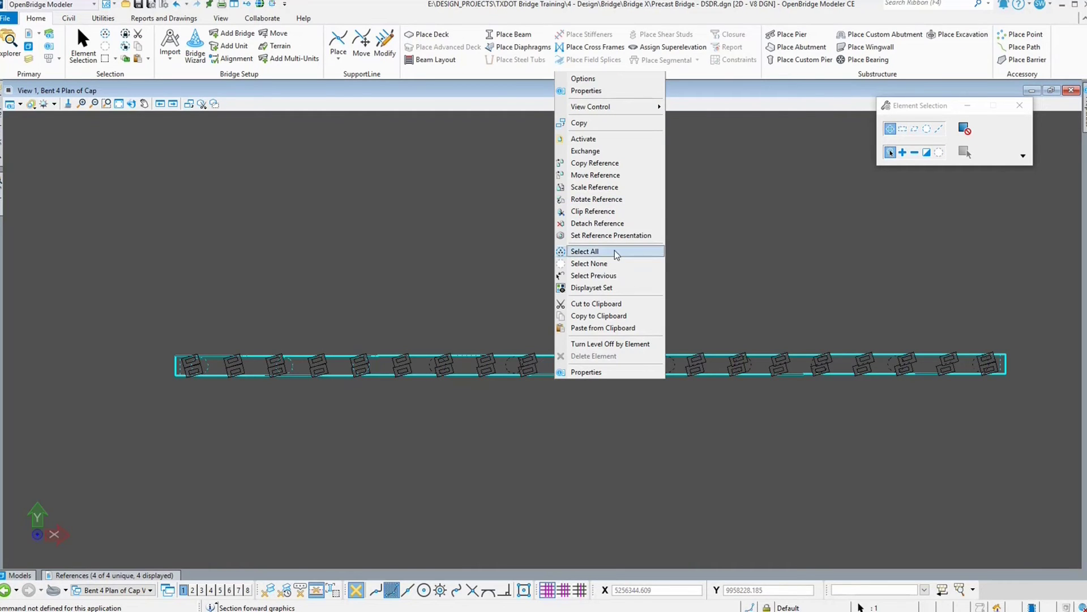
{"action": "left_click", "coordinate": [471, 529]}
{"action": "left_click", "coordinate": [118, 575]}
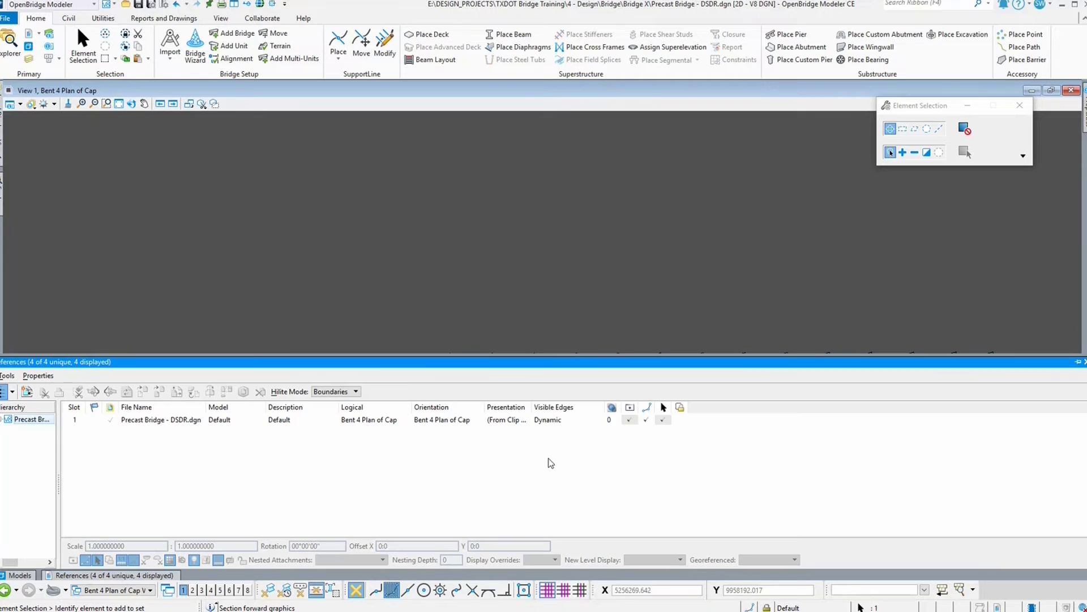
{"action": "left_click", "coordinate": [506, 419]}
{"action": "left_click", "coordinate": [507, 421]}
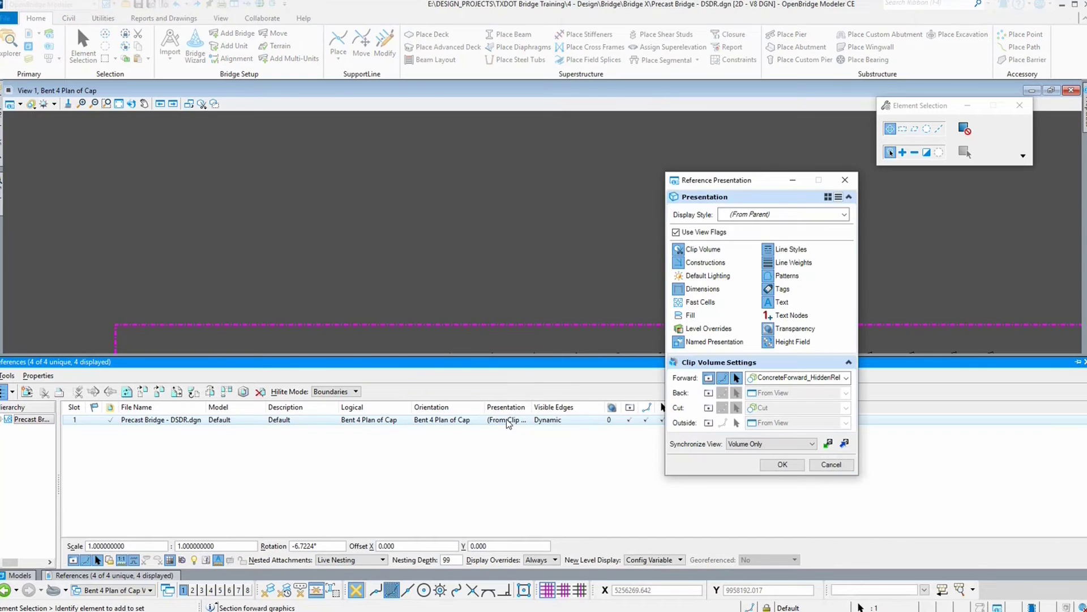
{"action": "left_click", "coordinate": [832, 464]}
{"action": "right_click", "coordinate": [566, 419]}
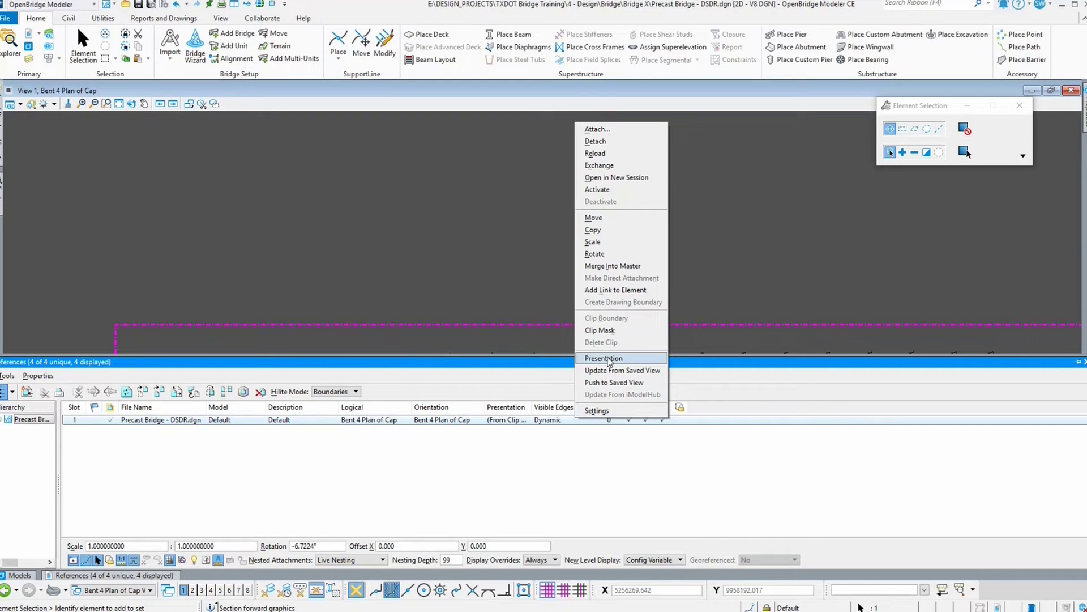
{"action": "left_click", "coordinate": [545, 362]}
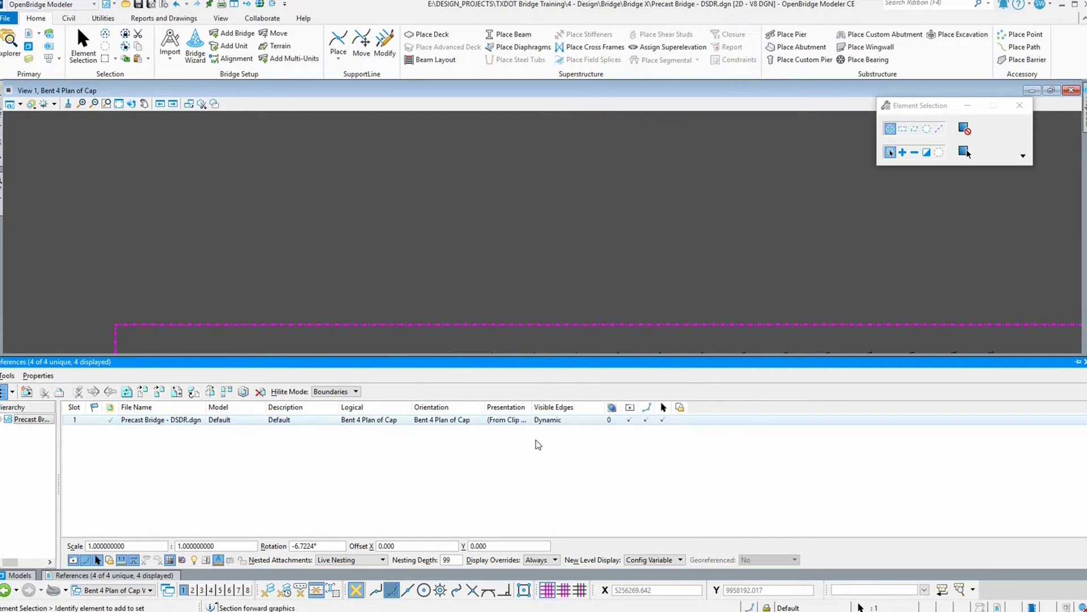
{"action": "left_click", "coordinate": [512, 423]}
{"action": "left_click", "coordinate": [512, 422]}
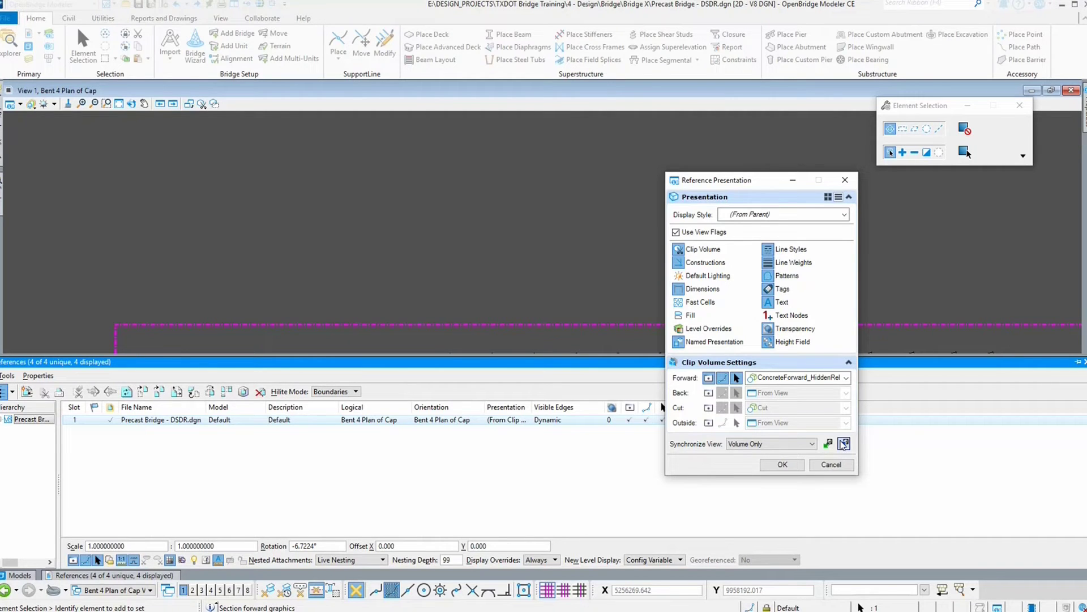
{"action": "left_click", "coordinate": [830, 465]}
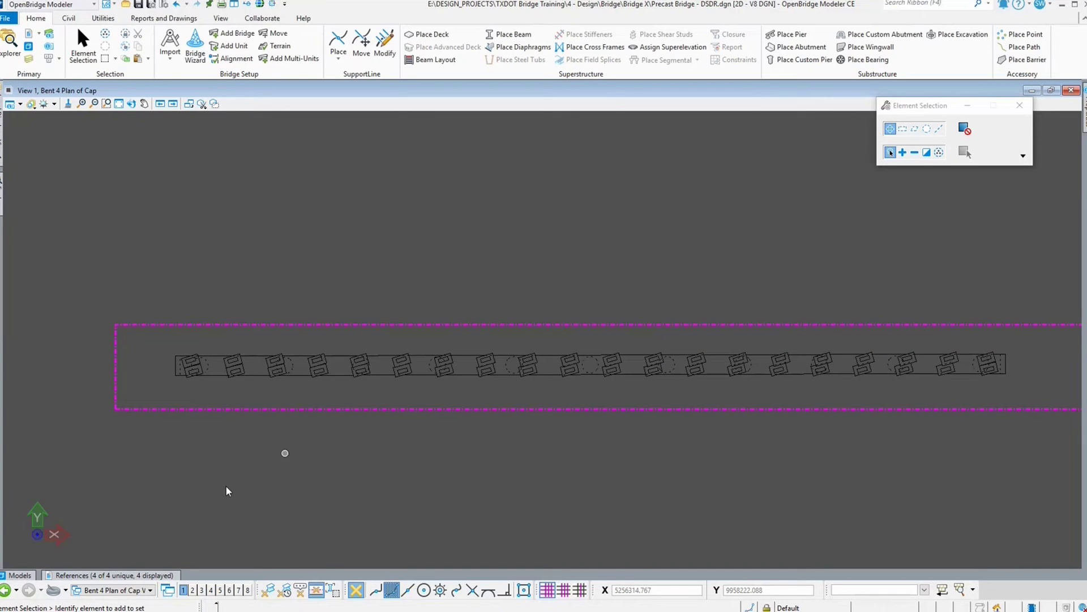
{"action": "left_click", "coordinate": [142, 576]}
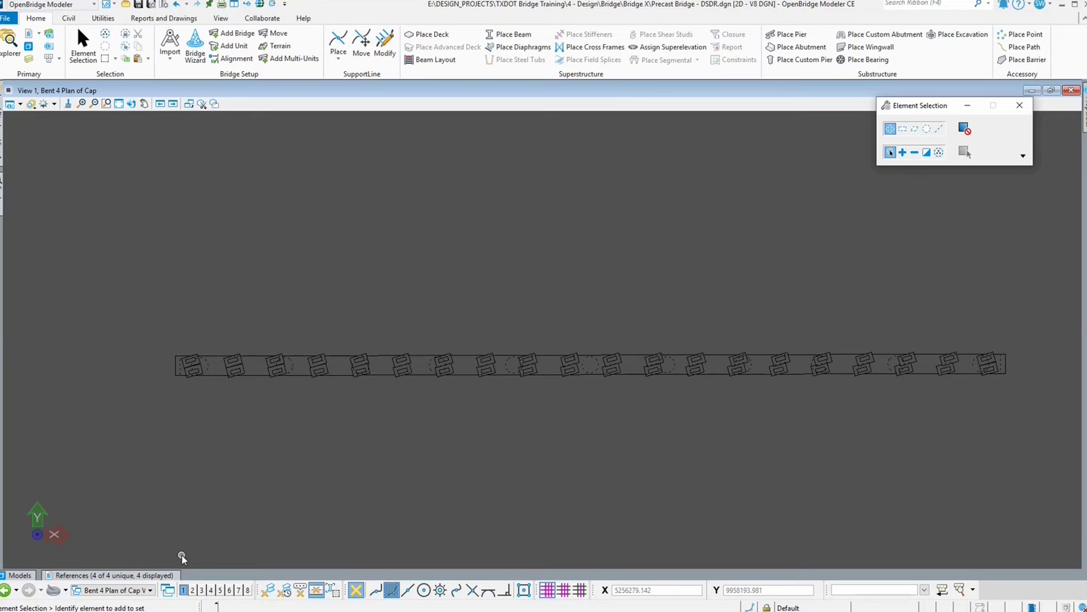
Step: Switch to the Default view group to show the 3D bridge model
{"action": "left_click", "coordinate": [135, 590]}
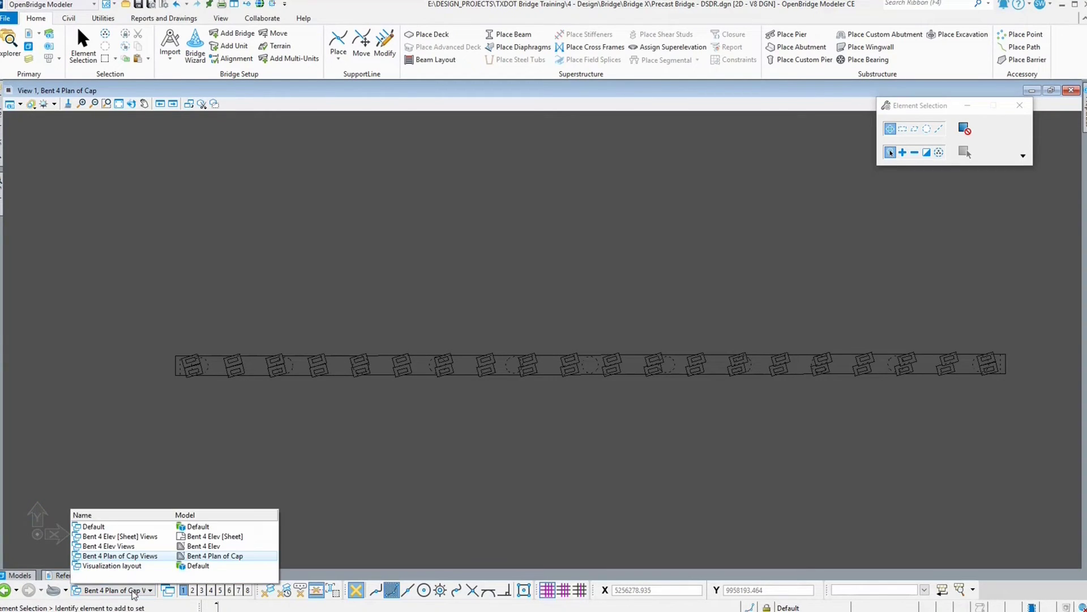
{"action": "left_click", "coordinate": [135, 526]}
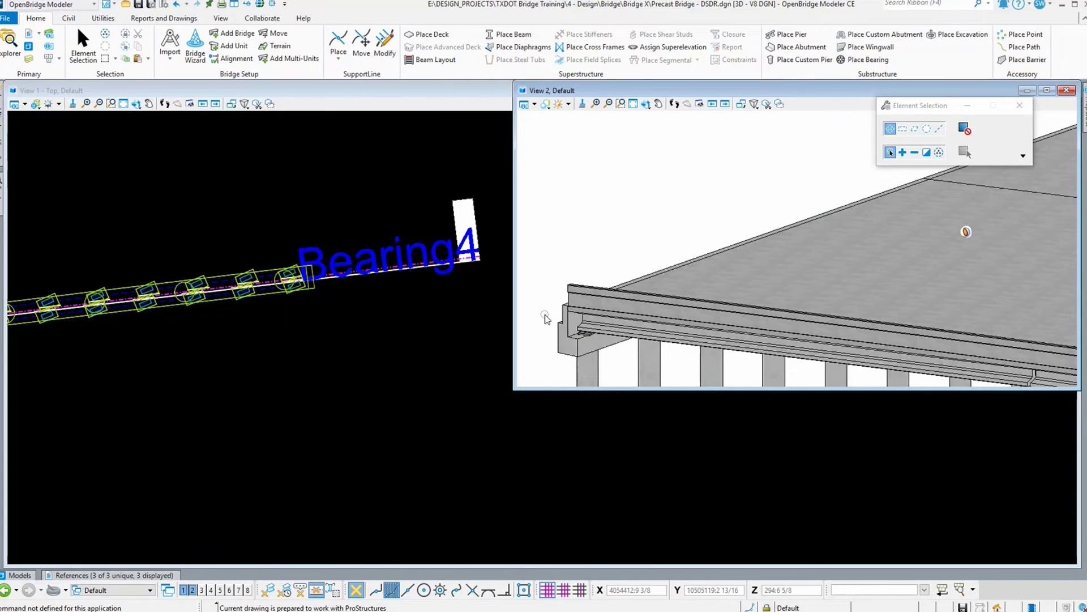
{"action": "scroll", "coordinate": [546, 319], "scroll_direction": "down", "scroll_amount": 2}
{"action": "scroll", "coordinate": [623, 244], "scroll_direction": "down", "scroll_amount": 3}
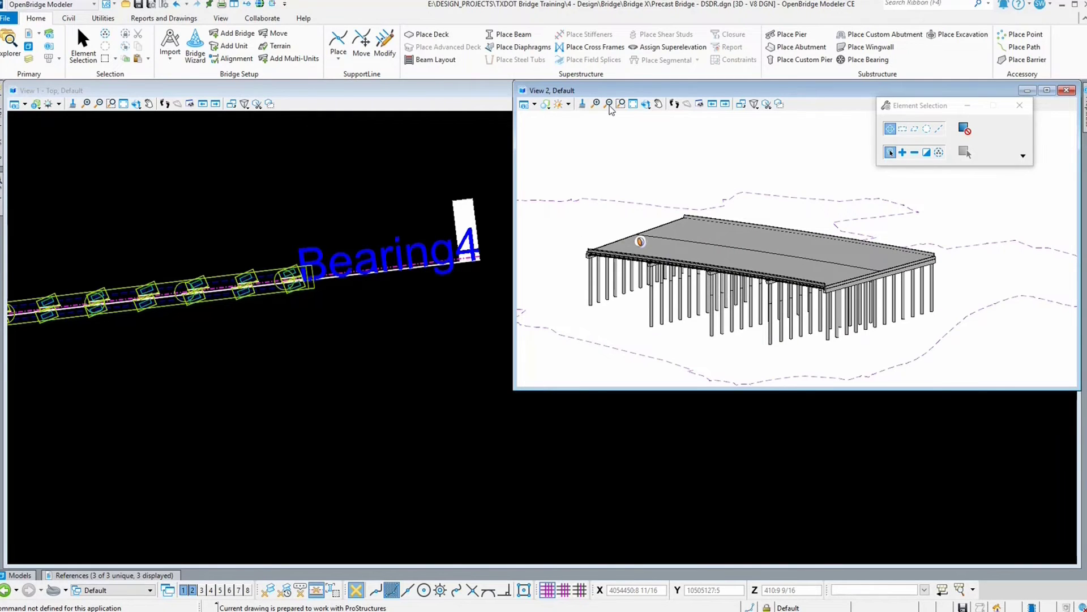
Step: Open the Display Styles manager for View 2 and select the Illustration:Ignore Lighting style
{"action": "left_click", "coordinate": [545, 103]}
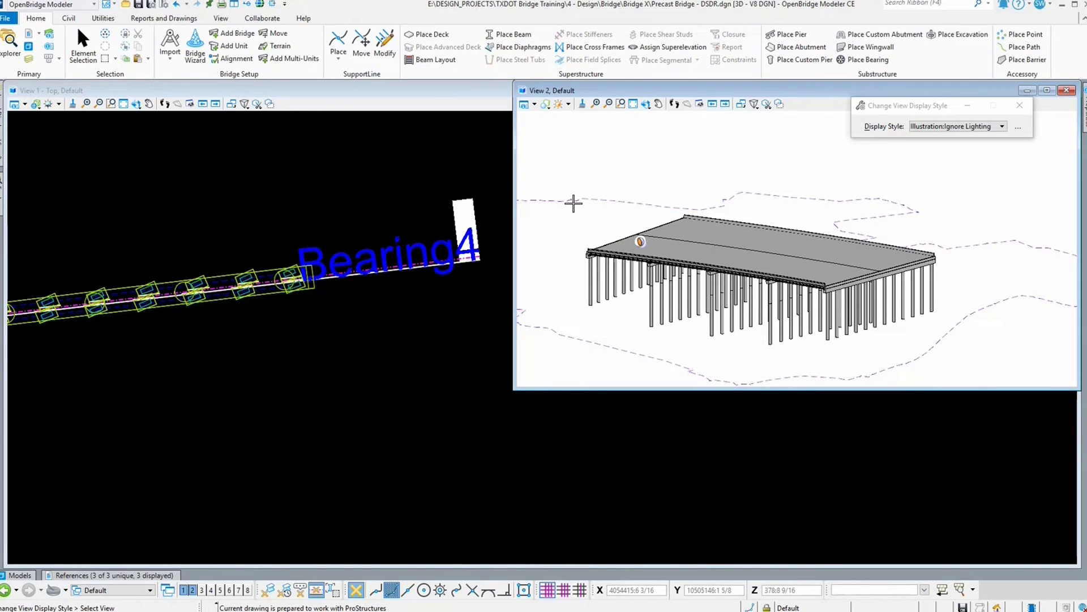
{"action": "left_click", "coordinate": [1017, 127]}
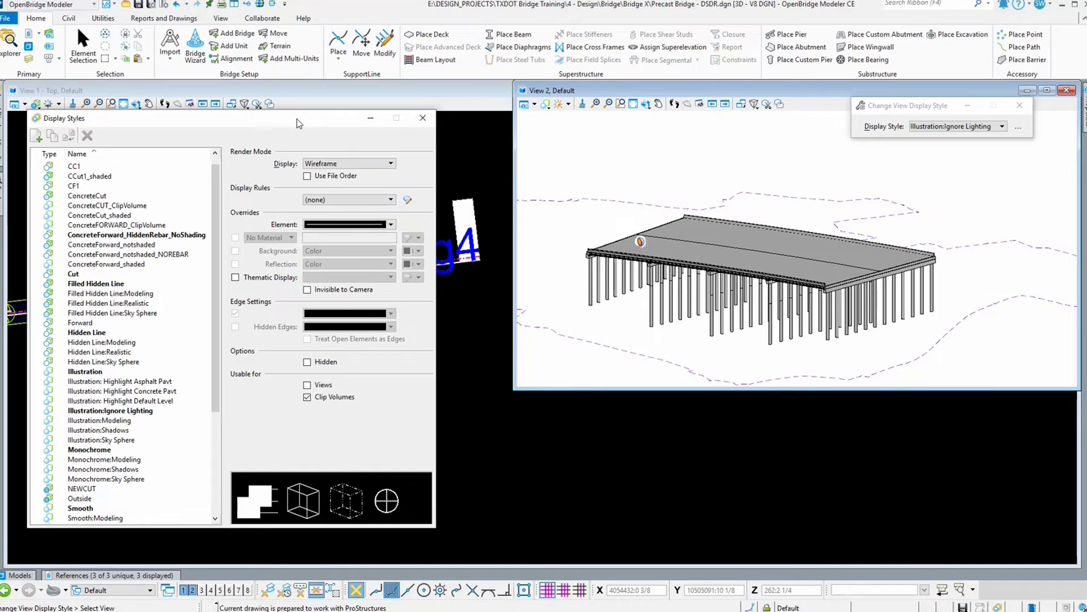
{"action": "left_click_drag", "start_coordinate": [297, 119], "coordinate": [372, 128]}
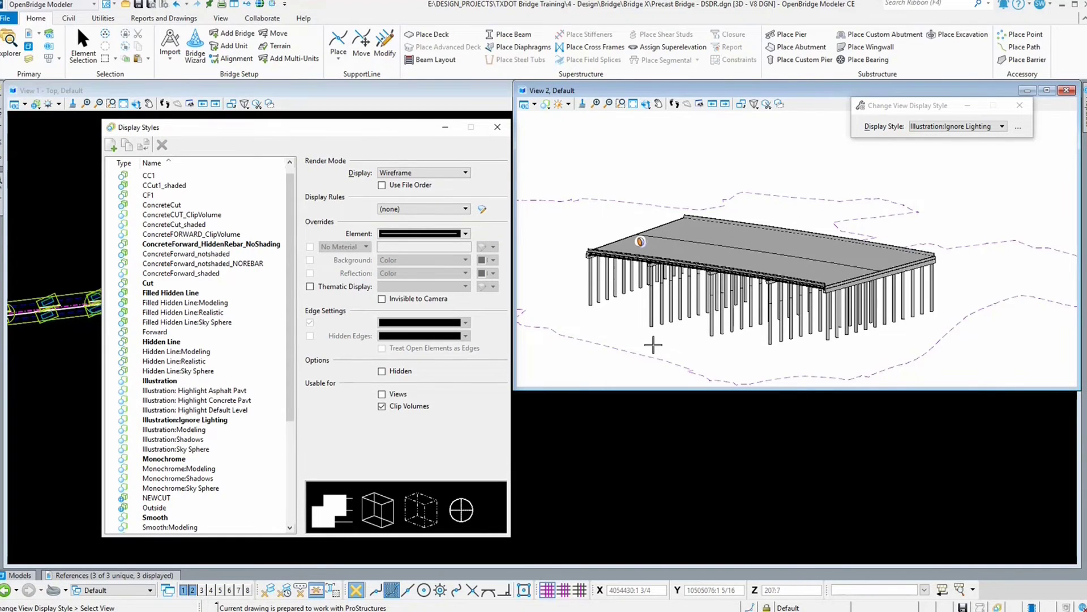
{"action": "scroll", "coordinate": [708, 247], "scroll_direction": "up", "scroll_amount": 2}
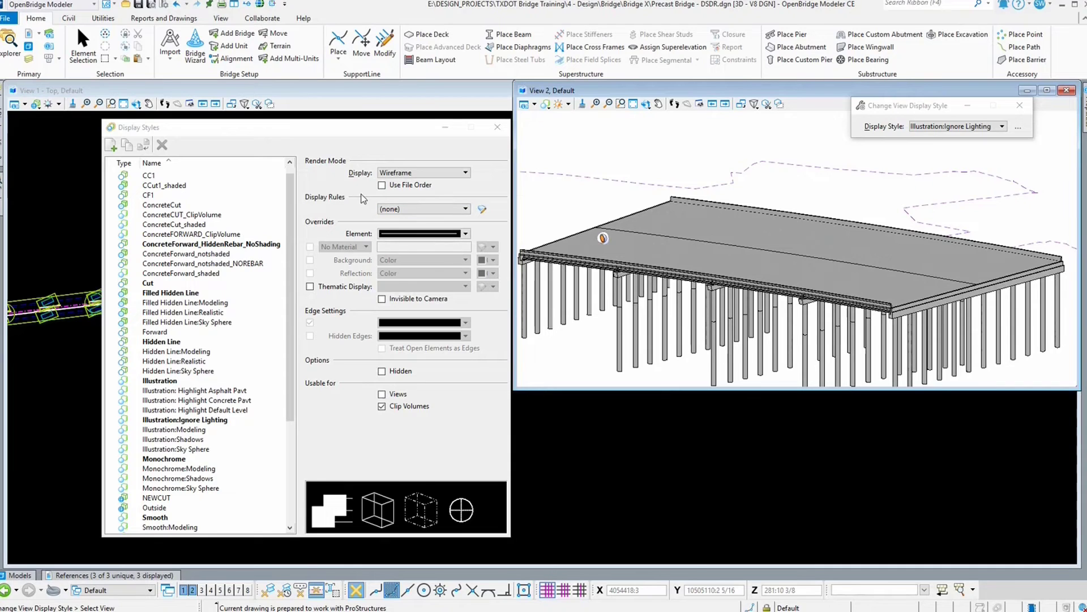
{"action": "left_click", "coordinate": [215, 422]}
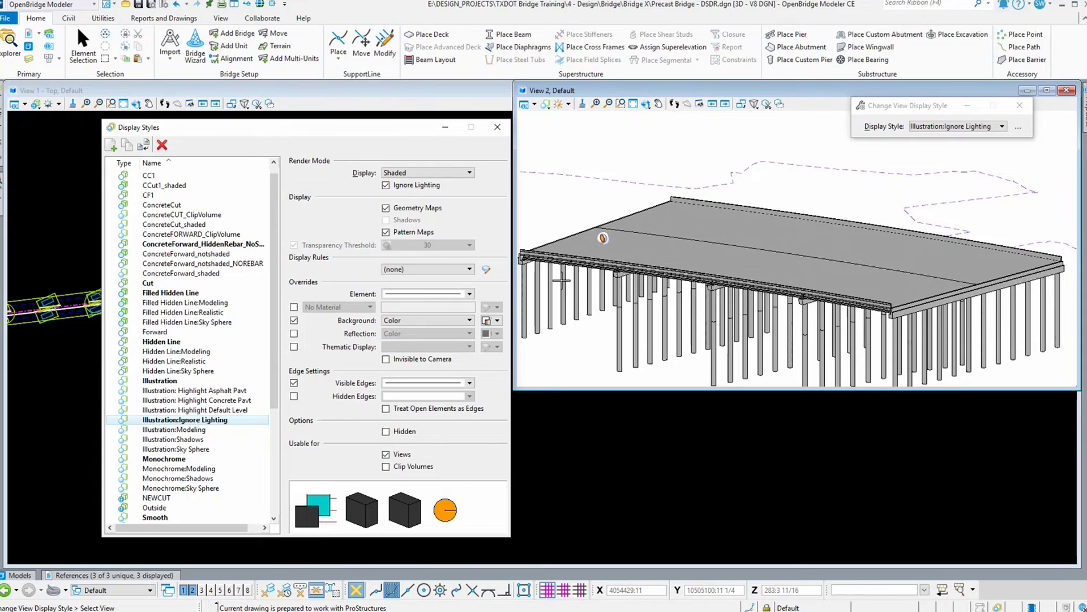
{"action": "scroll", "coordinate": [728, 307], "scroll_direction": "down", "scroll_amount": 1}
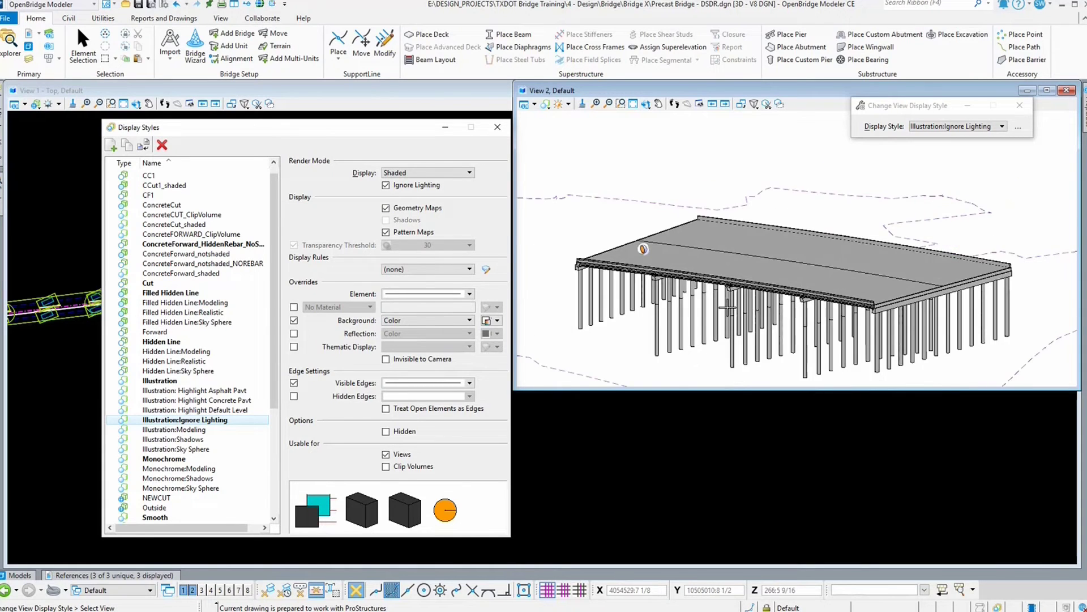
{"action": "scroll", "coordinate": [673, 317], "scroll_direction": "up", "scroll_amount": 1}
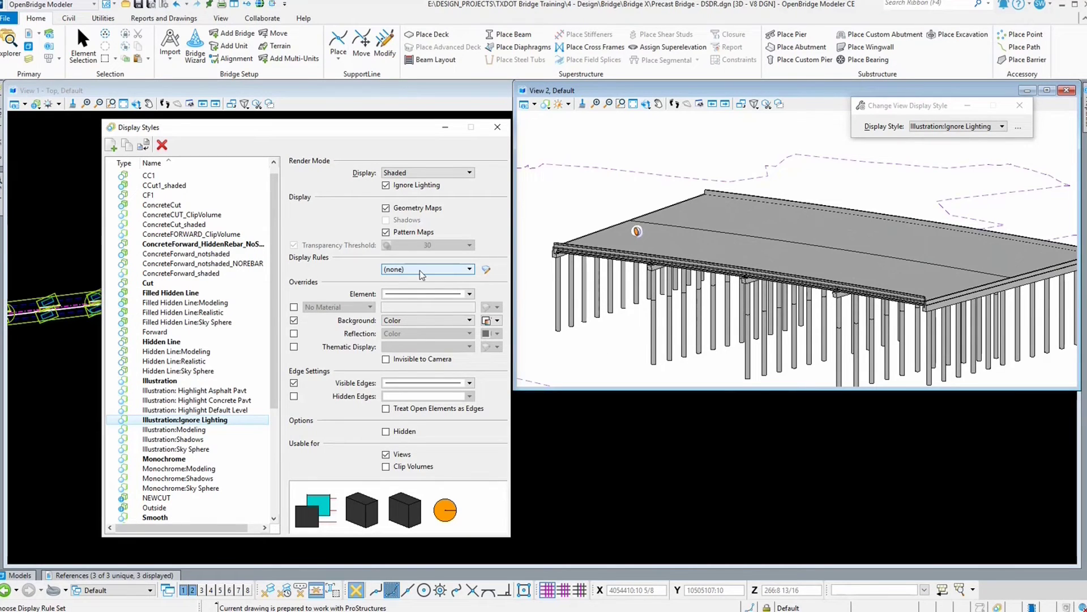
Step: Open the Display Rules dialog and review the Highlight Asphalt Pavement, Default Level and Concrete Pavement rules
{"action": "left_click", "coordinate": [485, 270]}
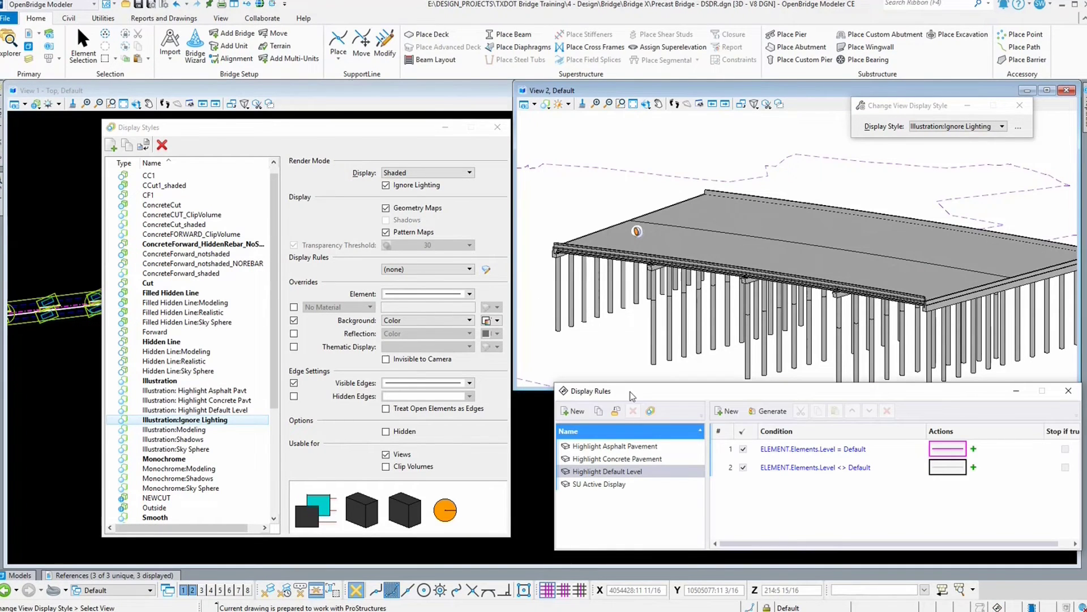
{"action": "left_click_drag", "start_coordinate": [633, 395], "coordinate": [156, 104]}
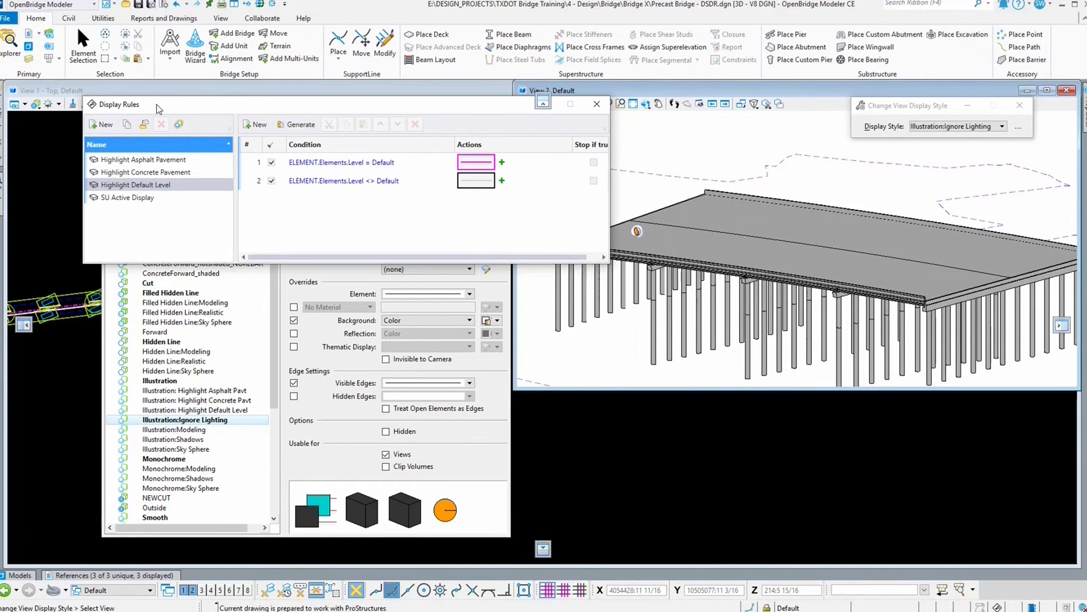
{"action": "left_click", "coordinate": [138, 160]}
{"action": "left_click", "coordinate": [137, 185]}
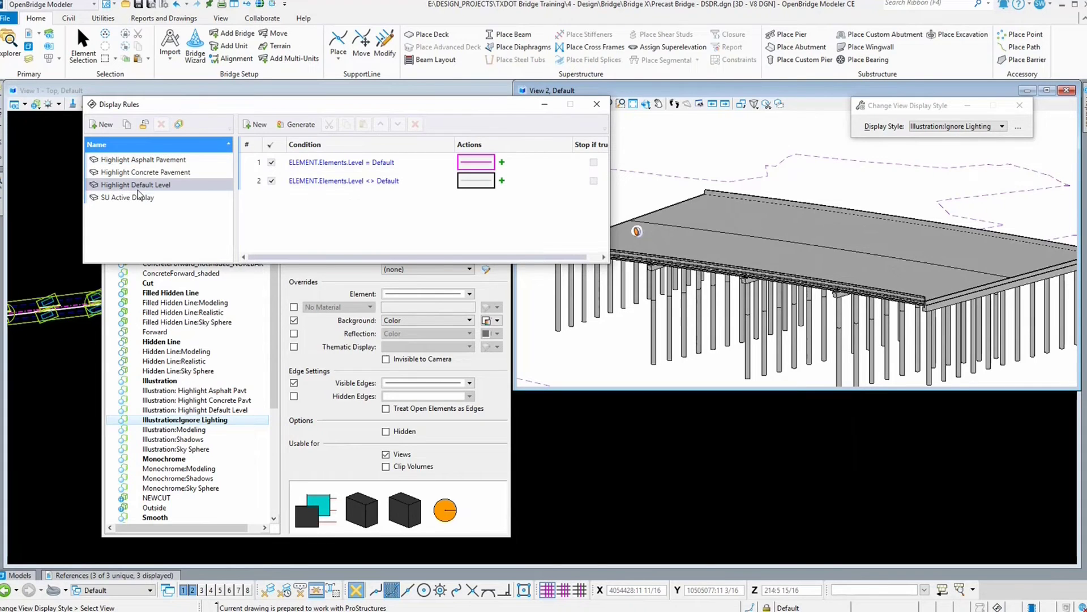
{"action": "left_click", "coordinate": [171, 163]}
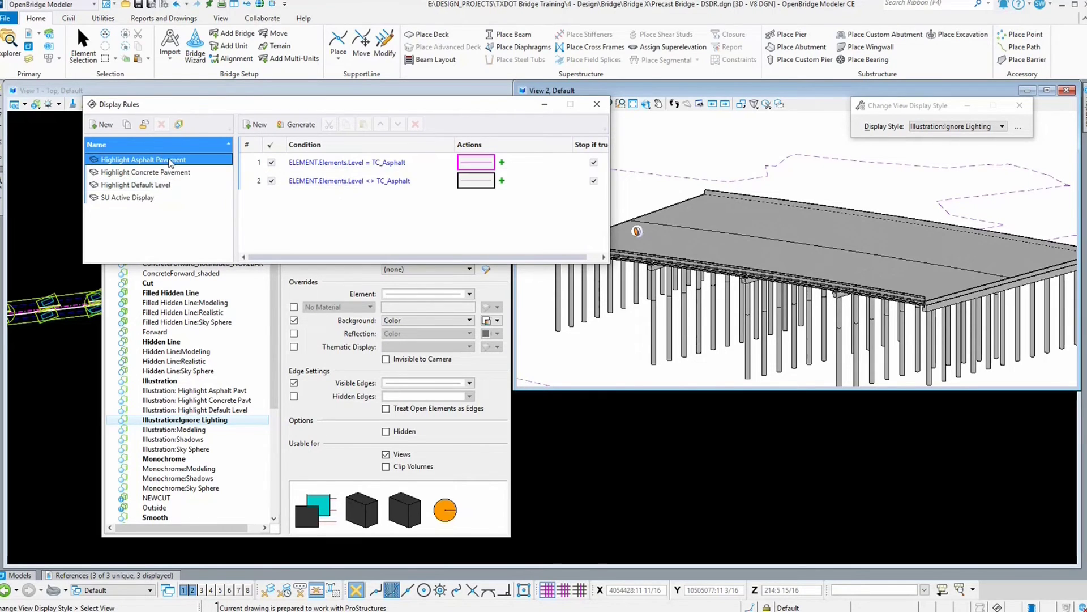
{"action": "left_click", "coordinate": [159, 173]}
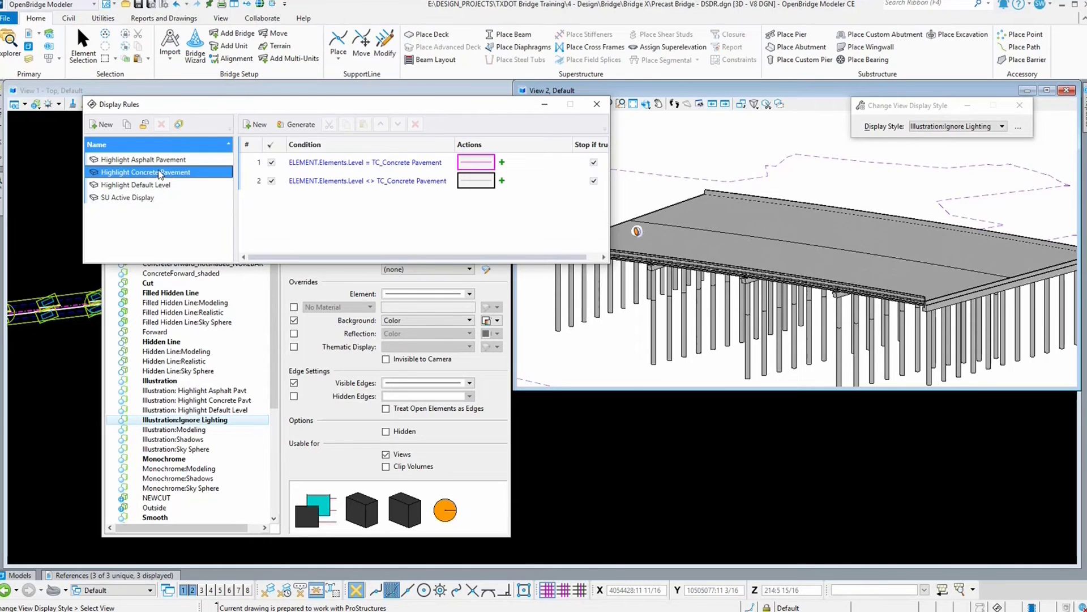
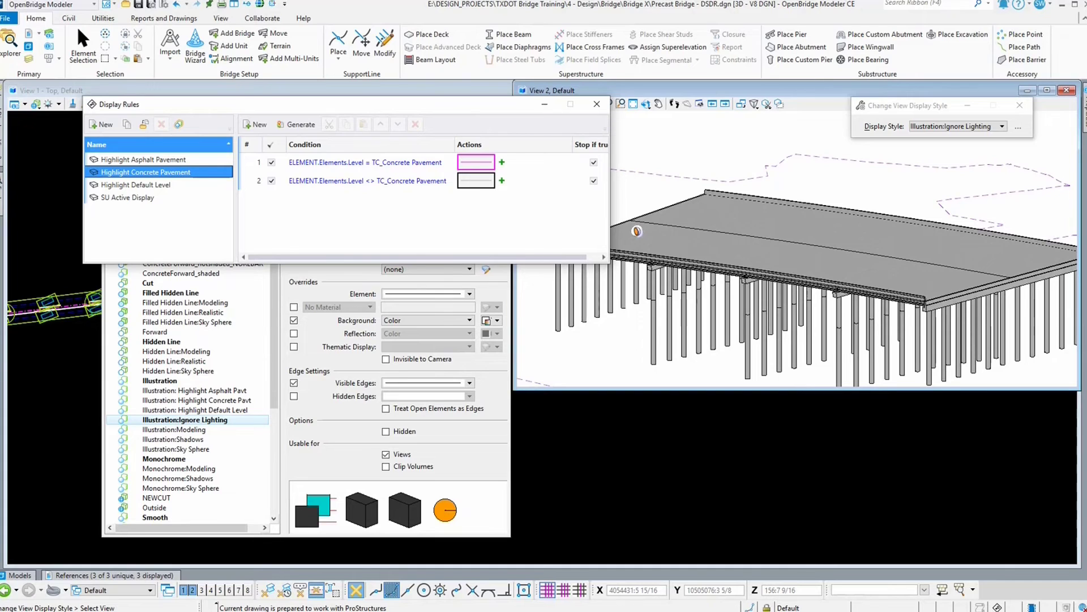
Step: Create a new display rule set named Hightlight Superstructure
{"action": "left_click", "coordinate": [637, 231]}
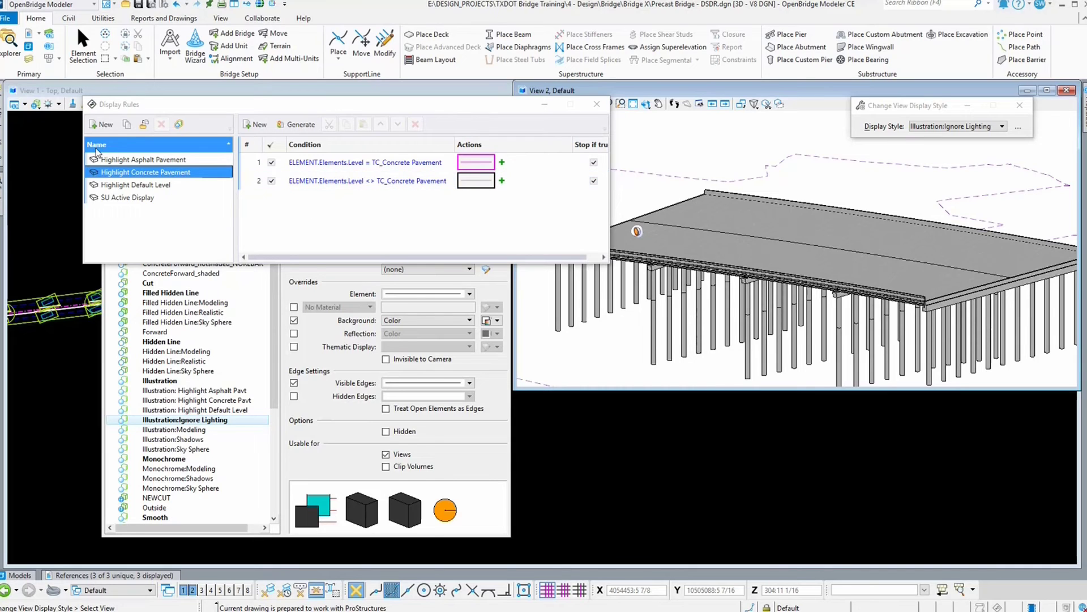
{"action": "left_click", "coordinate": [101, 124]}
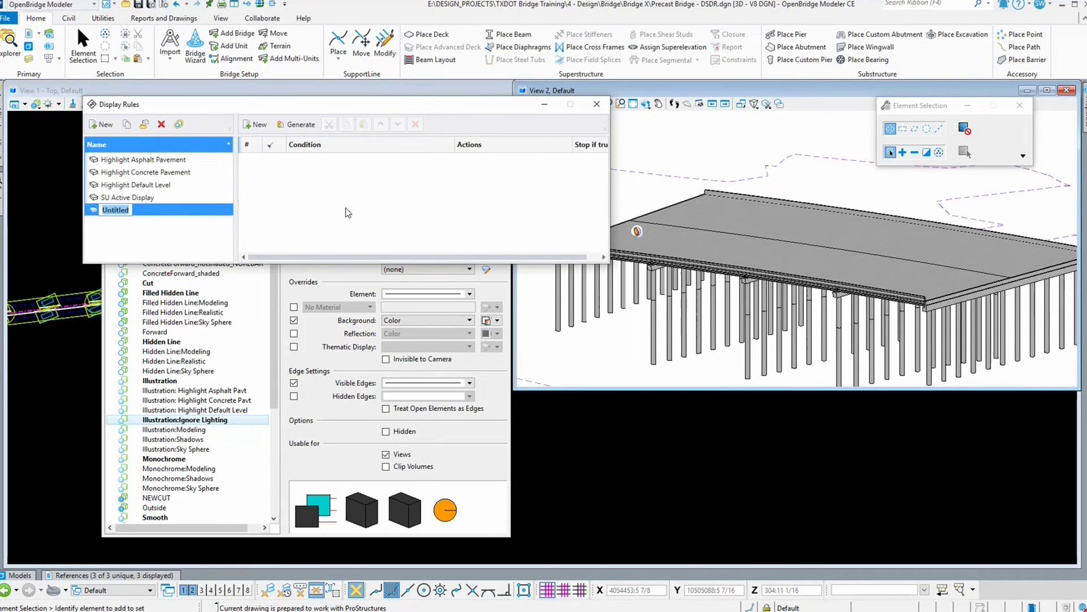
{"action": "type", "text": "Highli"}
{"action": "type", "text": "ight"}
{"action": "type", "text": " Superstruct"}
{"action": "type", "text": "ure"}
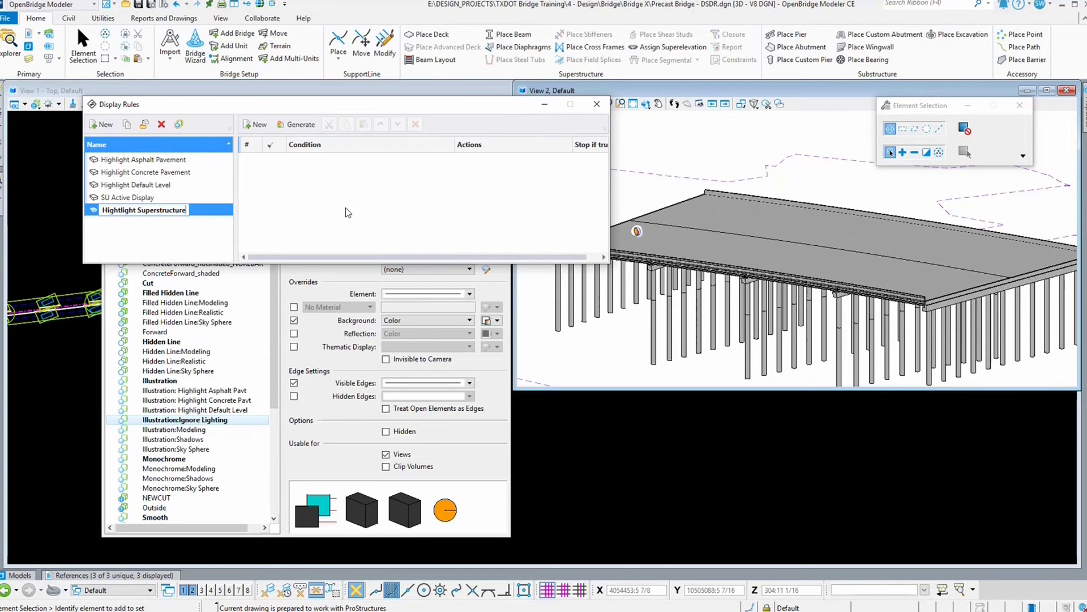
{"action": "key", "text": "Return"}
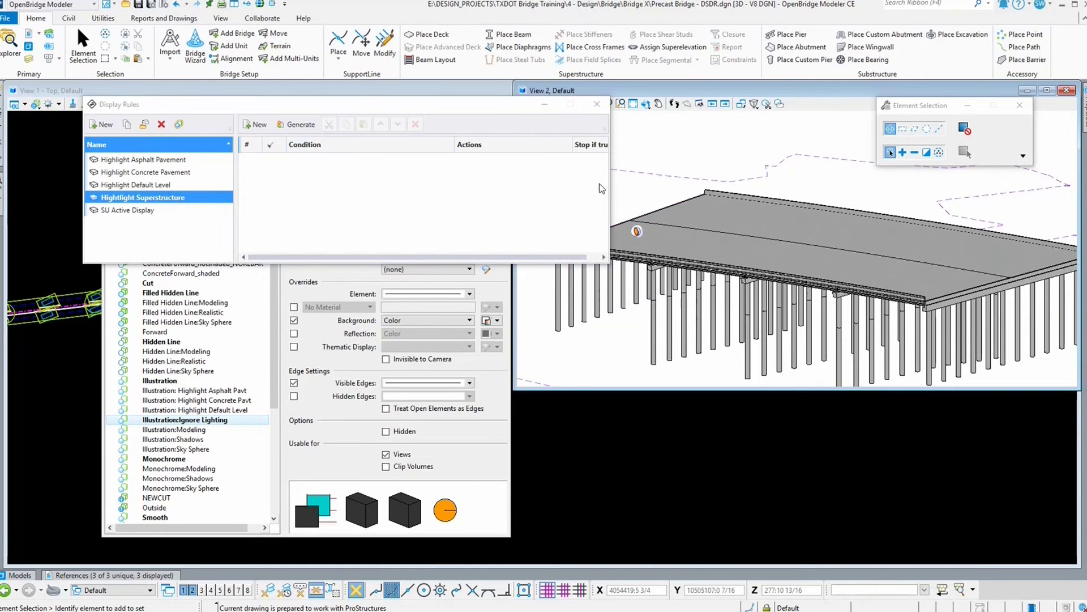
Step: Add a new rule to the set and open the property picker of its condition
{"action": "left_click_drag", "start_coordinate": [610, 182], "coordinate": [702, 180]}
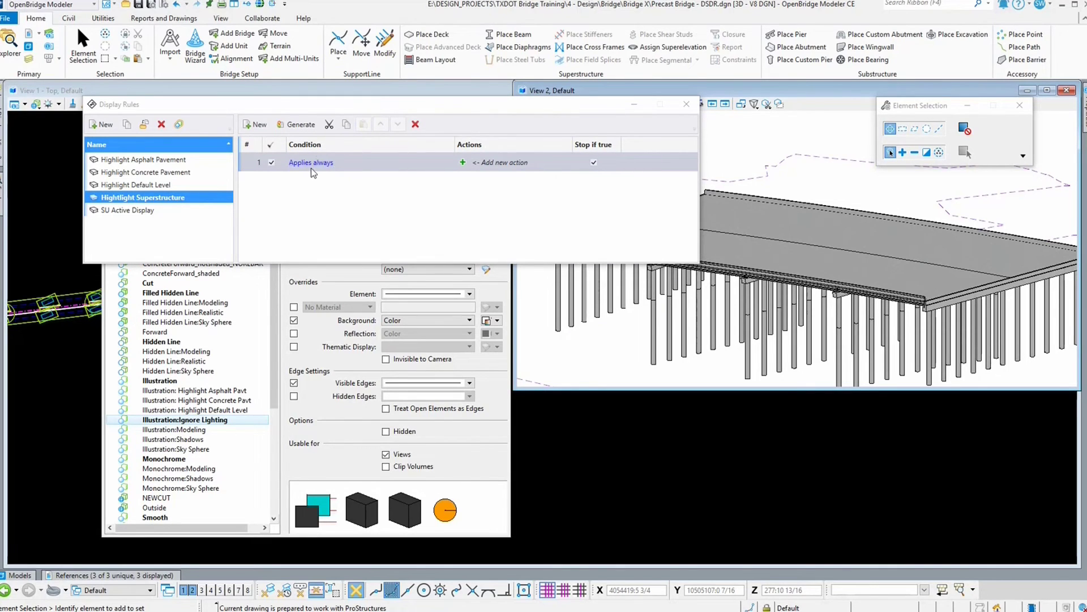
{"action": "left_click", "coordinate": [318, 165]}
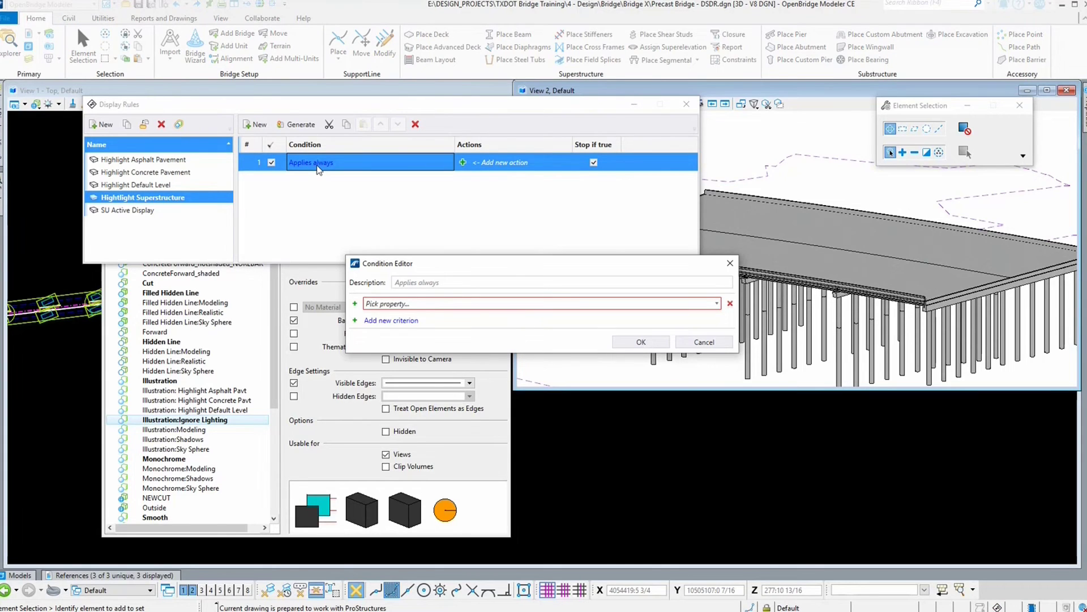
{"action": "left_click", "coordinate": [403, 308]}
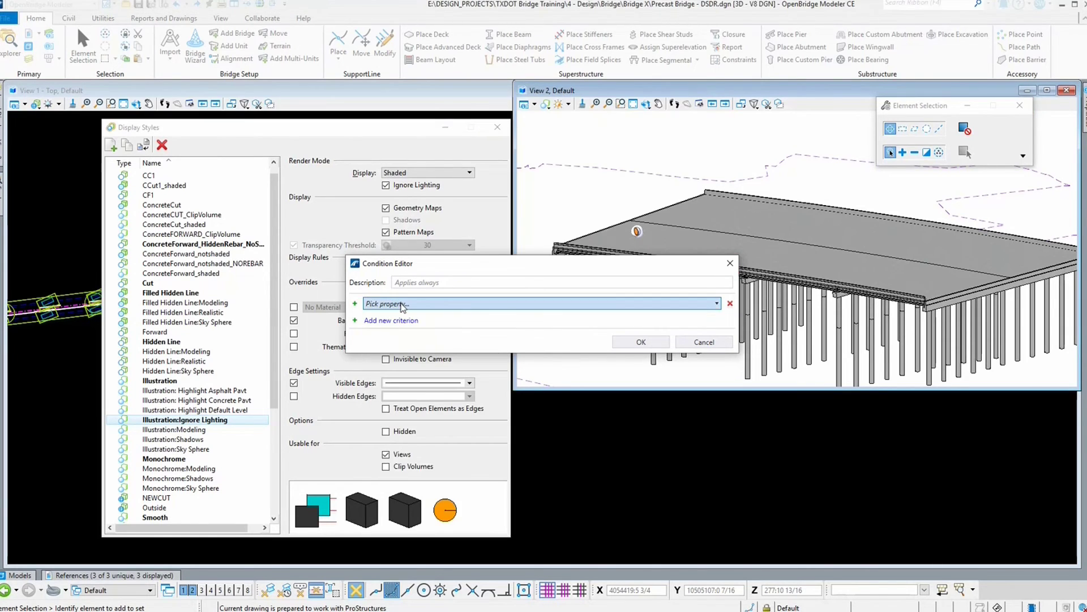
{"action": "left_click", "coordinate": [434, 307]}
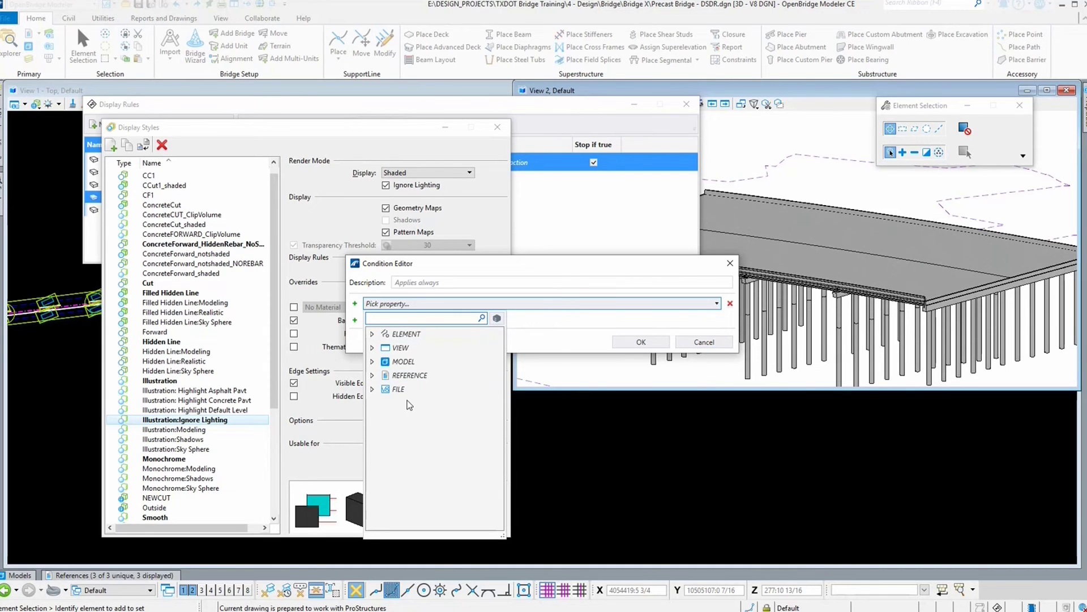
Step: Browse the REFERENCE attachment properties available for the condition
{"action": "left_click", "coordinate": [373, 375]}
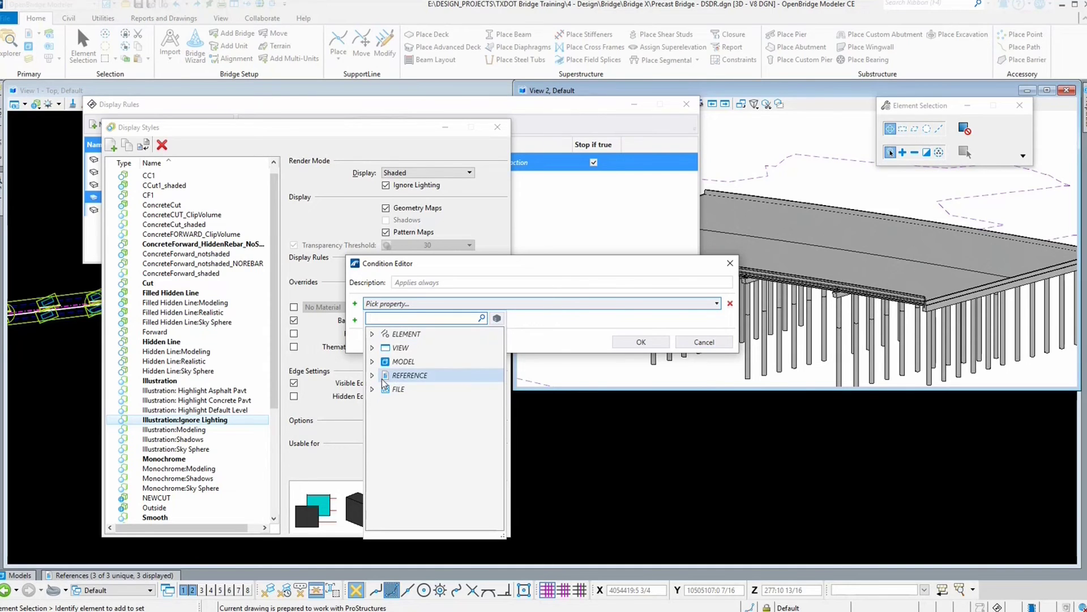
{"action": "double_click", "coordinate": [425, 389]}
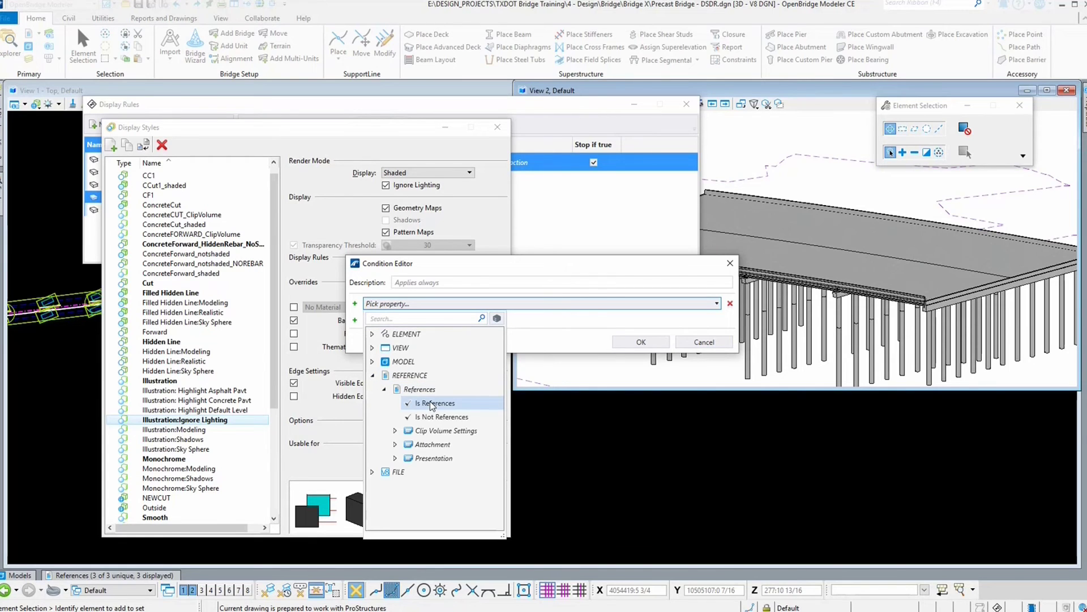
{"action": "left_click", "coordinate": [394, 445]}
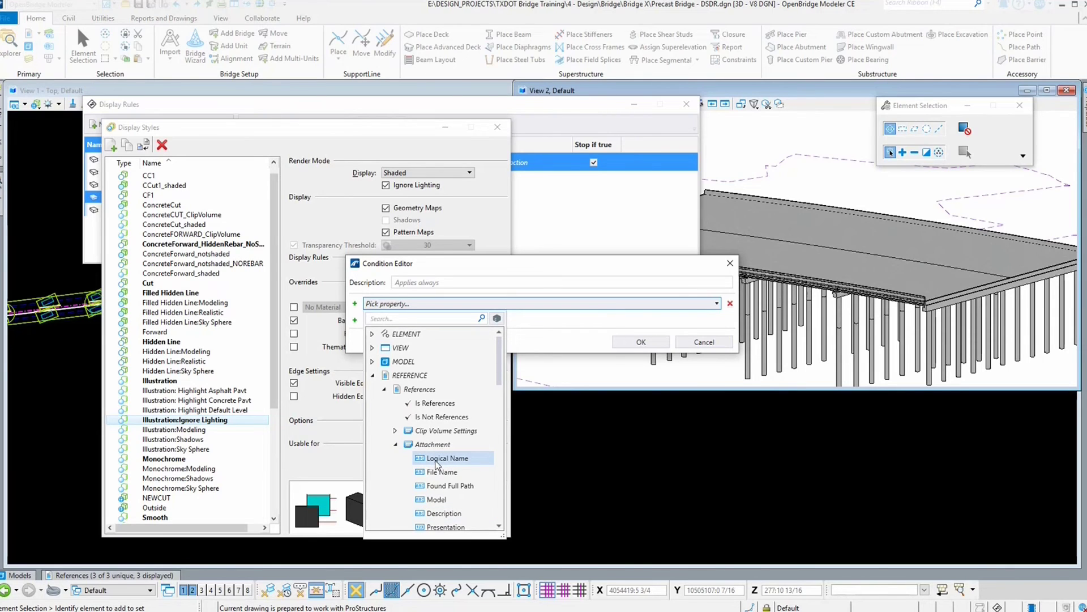
{"action": "left_click", "coordinate": [372, 376]}
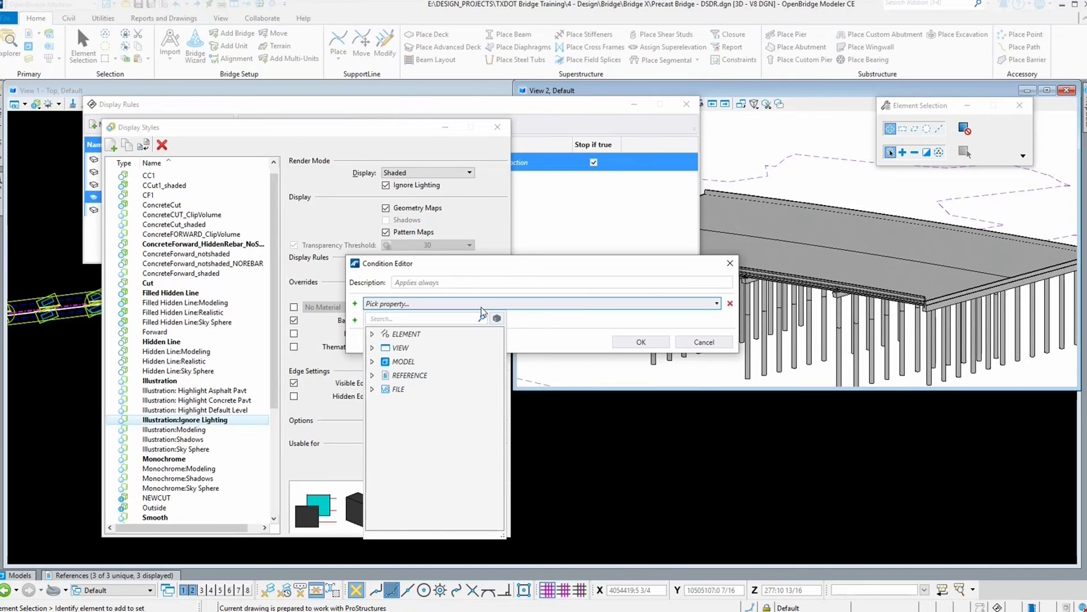
Step: Set the rule's condition to ELEMENT Is DeckProperties_Presentation by searching the element properties for deck
{"action": "left_click", "coordinate": [372, 334]}
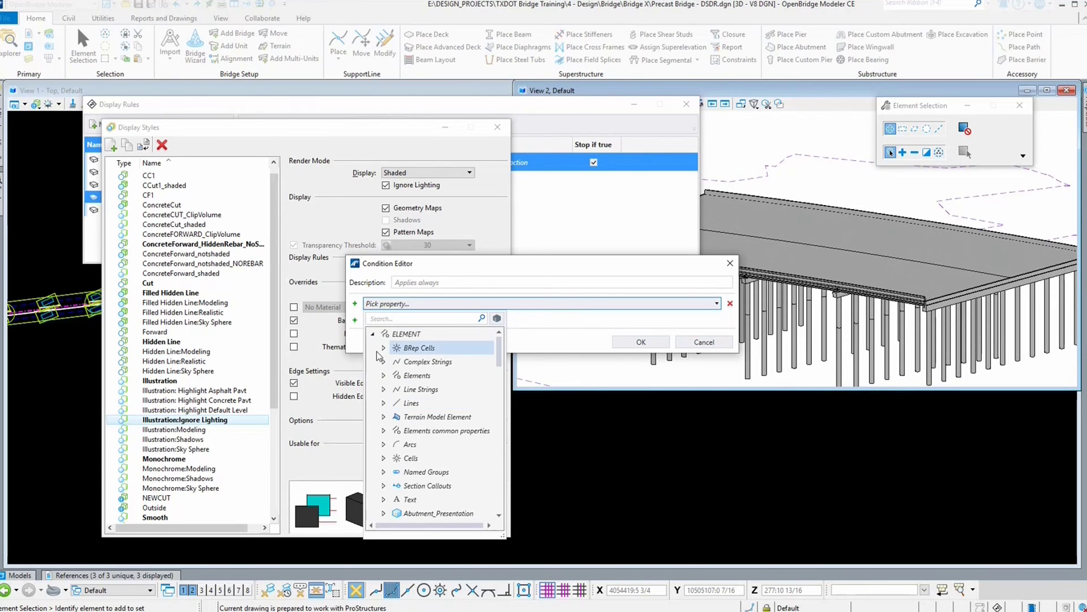
{"action": "left_click", "coordinate": [392, 318]}
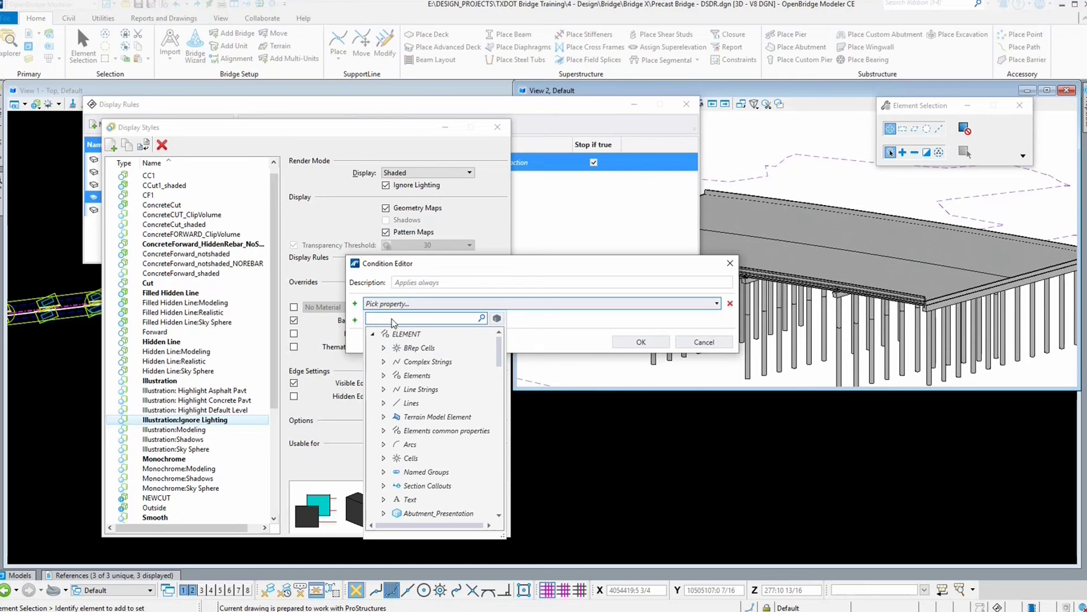
{"action": "type", "text": "deck"}
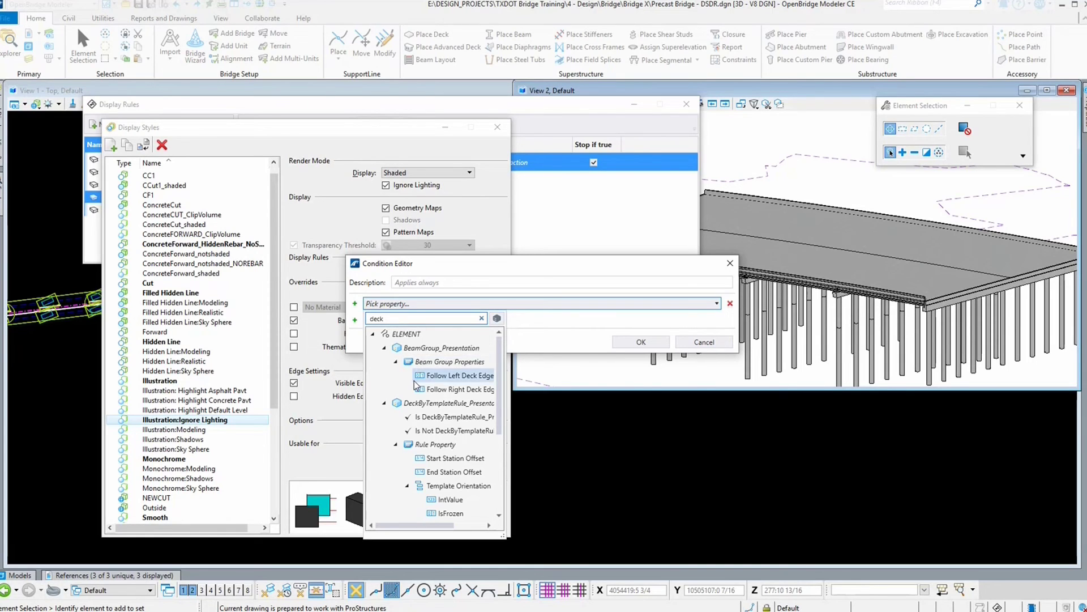
{"action": "scroll", "coordinate": [413, 380], "scroll_direction": "down", "scroll_amount": 2}
{"action": "scroll", "coordinate": [414, 380], "scroll_direction": "up", "scroll_amount": 2}
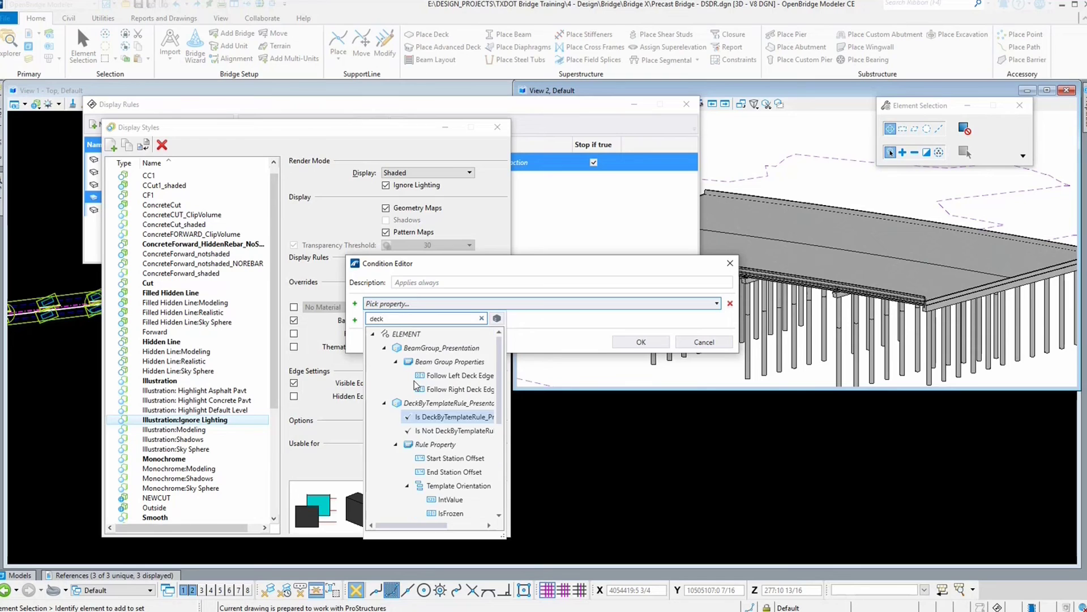
{"action": "left_click", "coordinate": [384, 403]}
{"action": "left_click", "coordinate": [385, 348]}
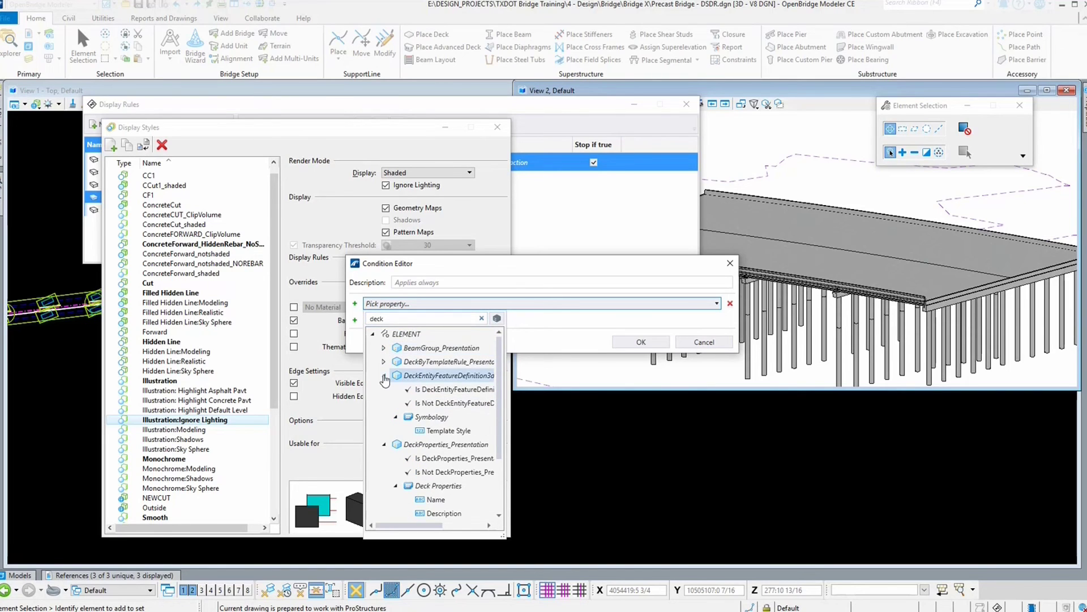
{"action": "left_click", "coordinate": [384, 375]}
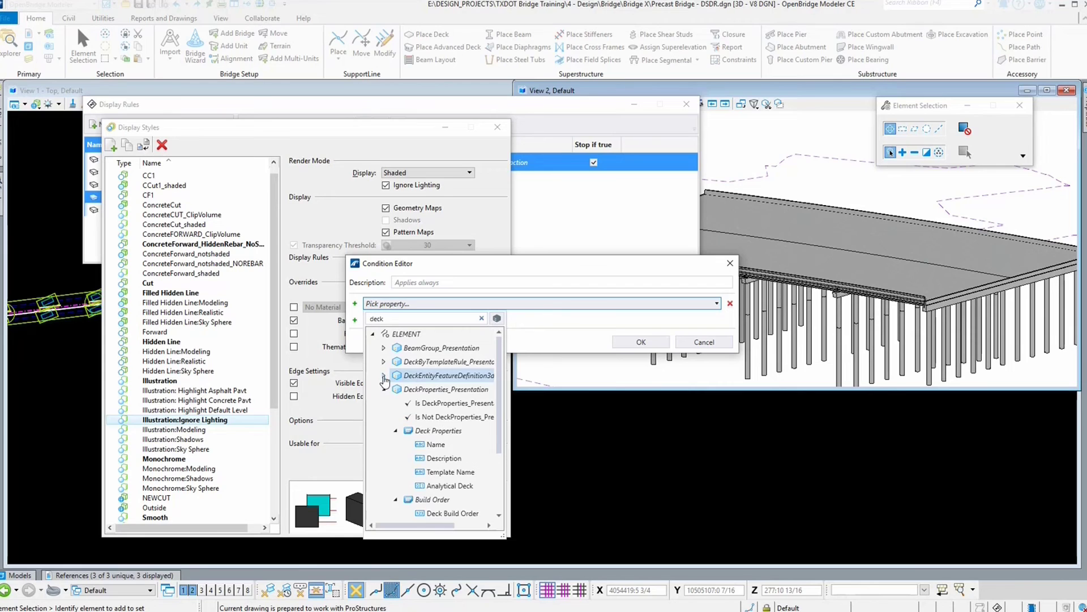
{"action": "left_click", "coordinate": [431, 402]}
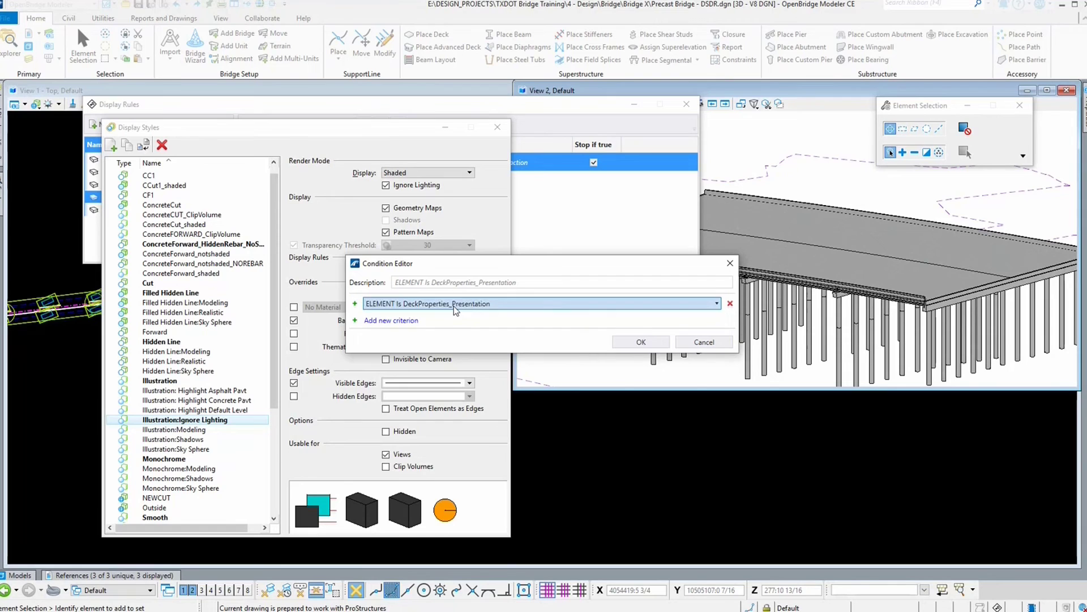
{"action": "left_click", "coordinate": [639, 342]}
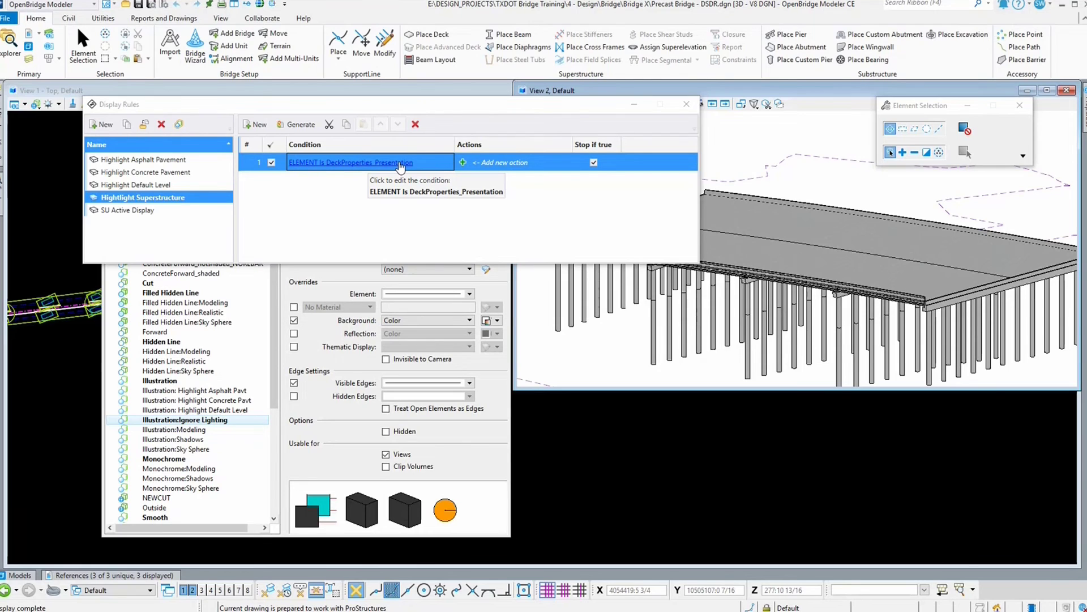
Step: Add a Hide Element action to the rule
{"action": "left_click", "coordinate": [463, 163]}
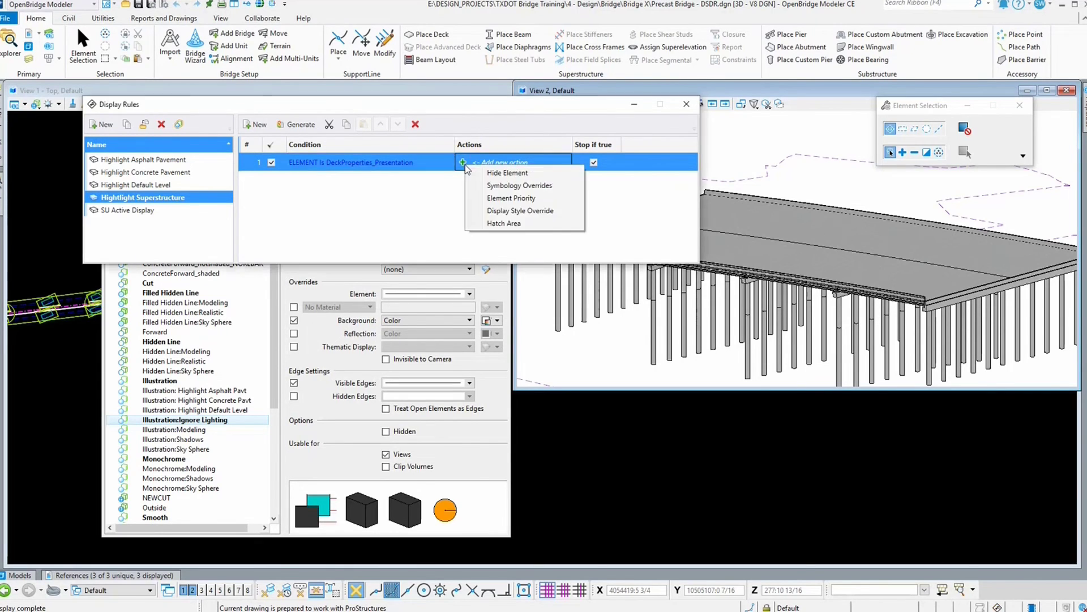
{"action": "left_click", "coordinate": [522, 176]}
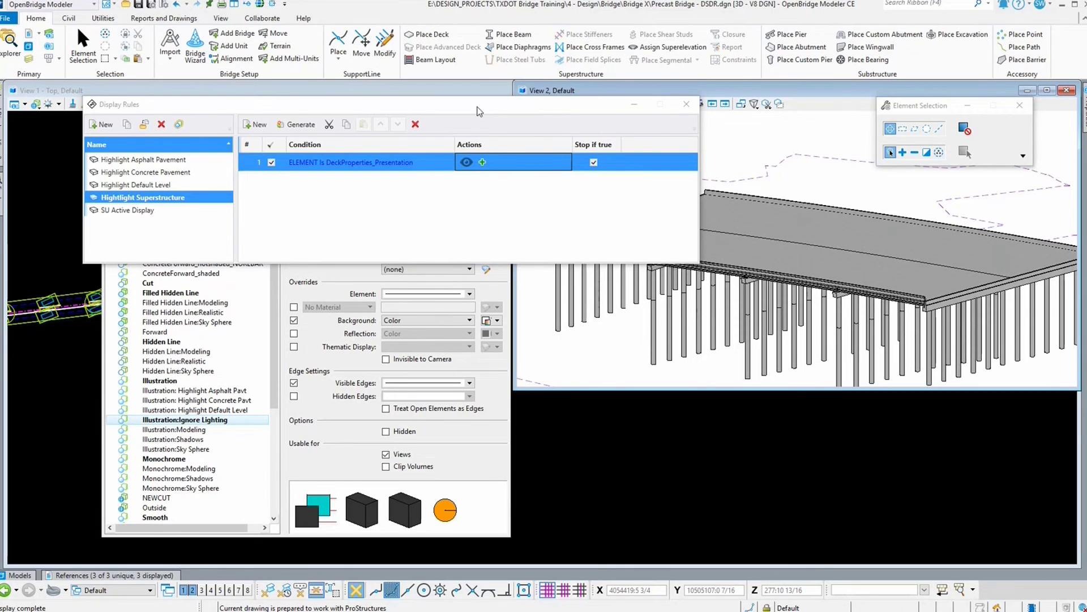
{"action": "left_click_drag", "start_coordinate": [477, 111], "coordinate": [543, 389]}
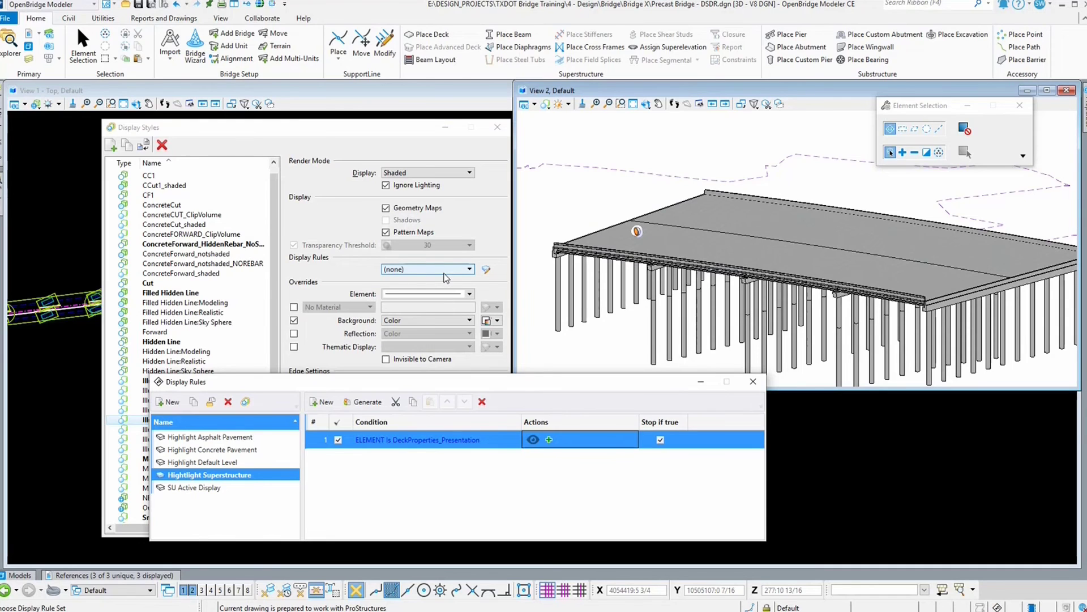
{"action": "left_click_drag", "start_coordinate": [372, 381], "coordinate": [428, 434]}
Step: Assign the Hightlight Superstructure display rule set to the Illustration:Ignore Lighting style
{"action": "left_click", "coordinate": [411, 269]}
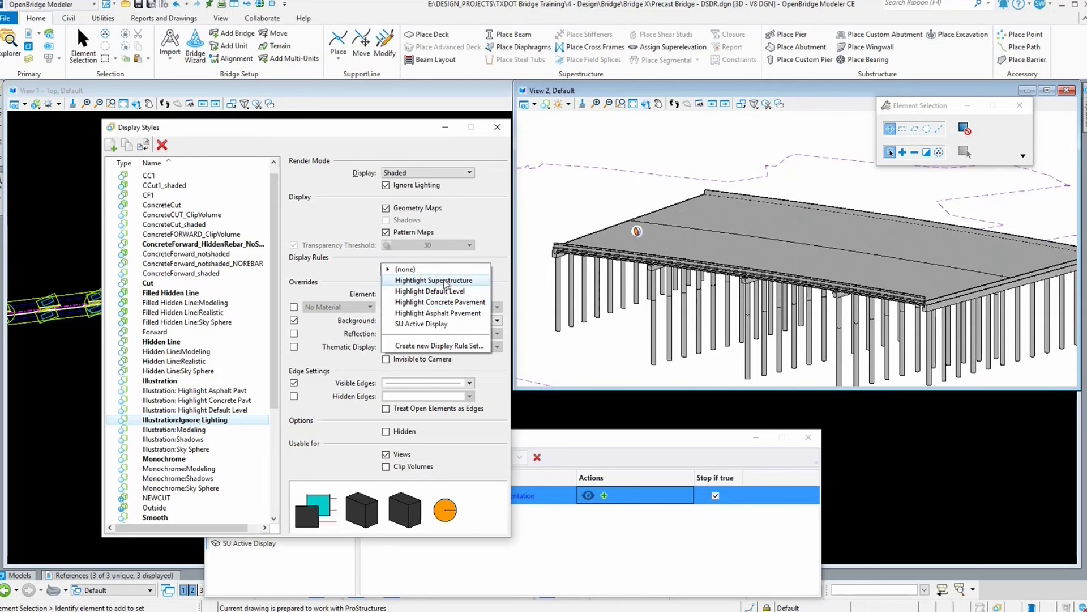
{"action": "left_click", "coordinate": [435, 281]}
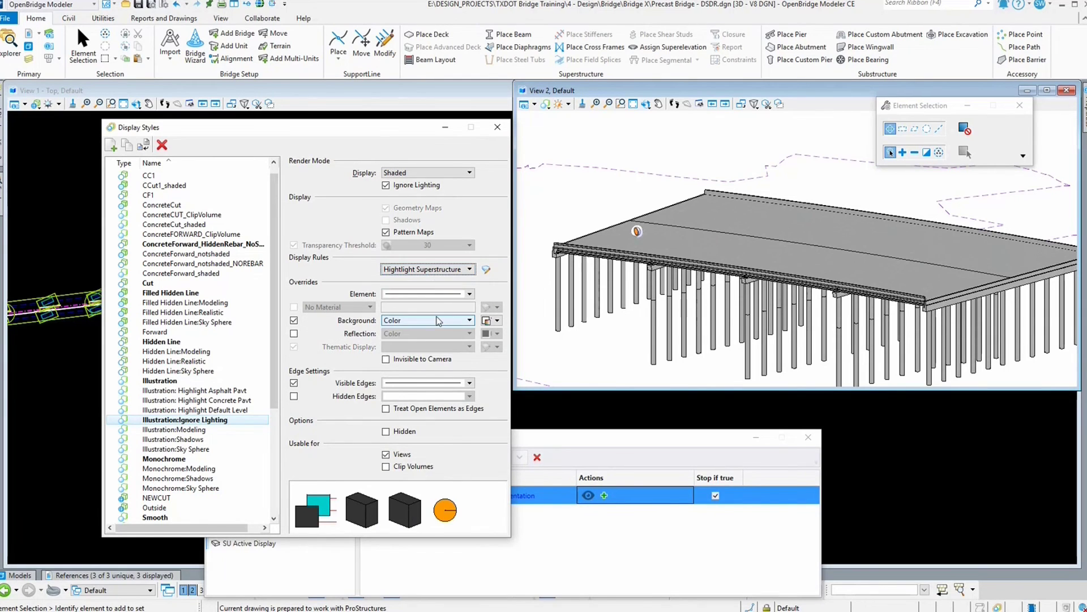
Step: Remove the Hide Element action from the rule
{"action": "left_click_drag", "start_coordinate": [582, 441], "coordinate": [595, 361]}
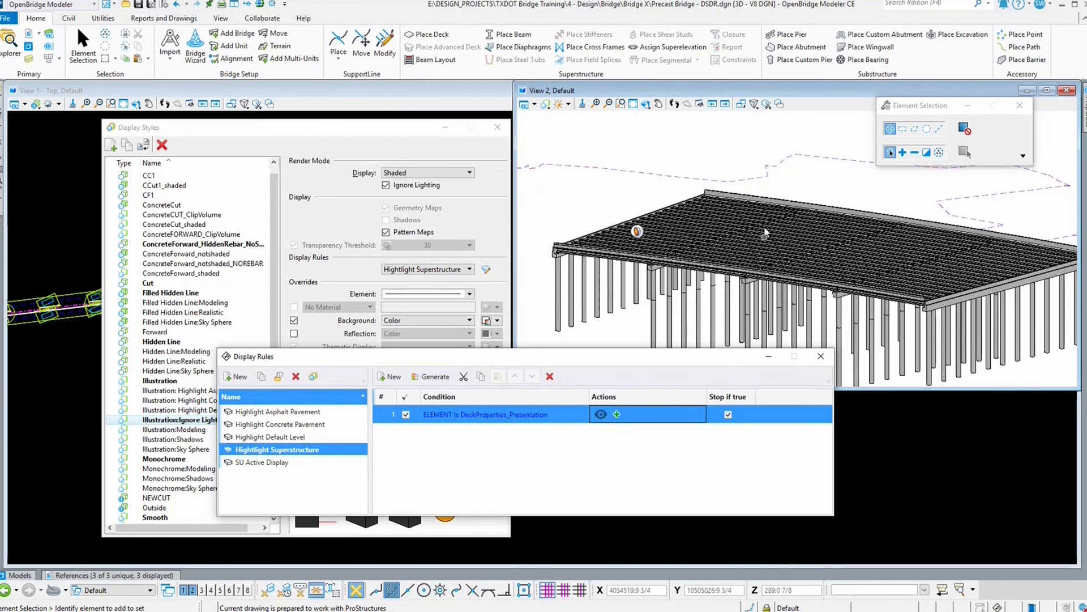
{"action": "left_click", "coordinate": [616, 415]}
{"action": "left_click", "coordinate": [642, 424]}
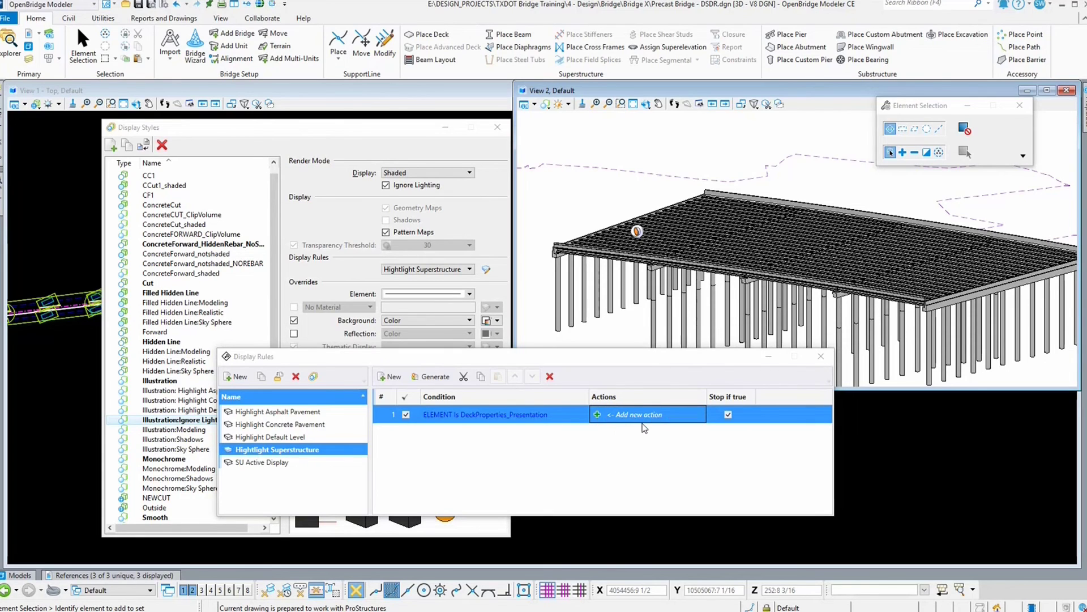
Step: Add a Symbology Overrides action to the rule and open its override settings
{"action": "left_click", "coordinate": [597, 415]}
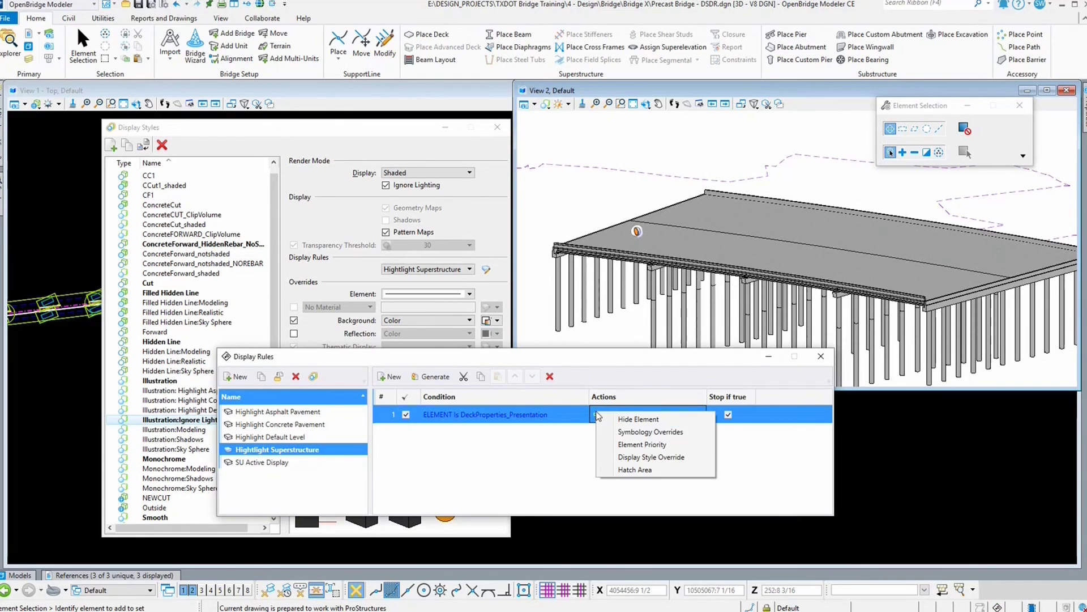
{"action": "left_click", "coordinate": [631, 432]}
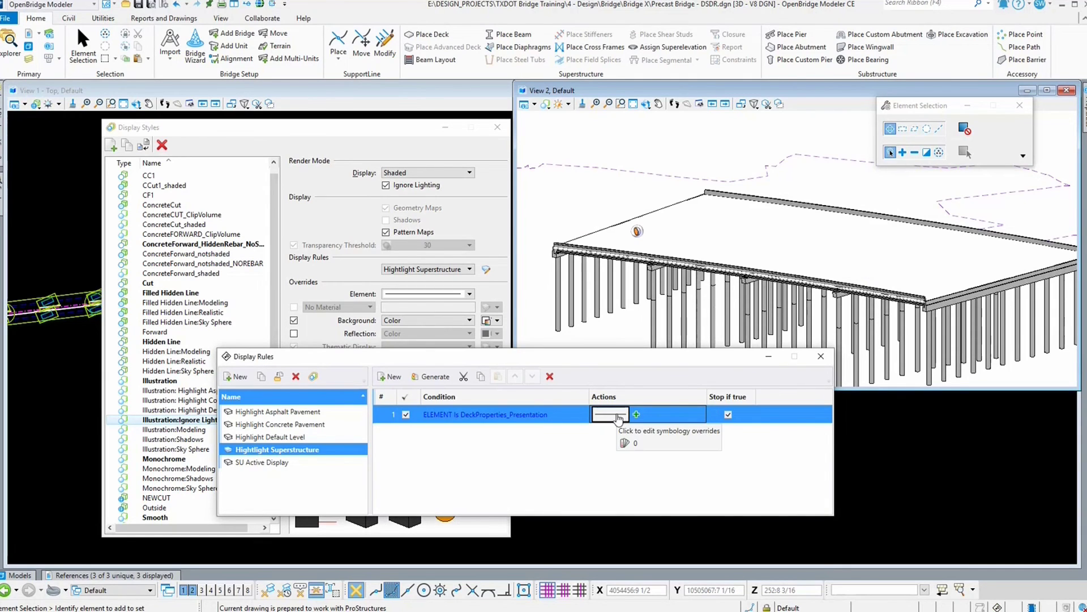
{"action": "left_click", "coordinate": [612, 415]}
{"action": "left_click", "coordinate": [641, 434]}
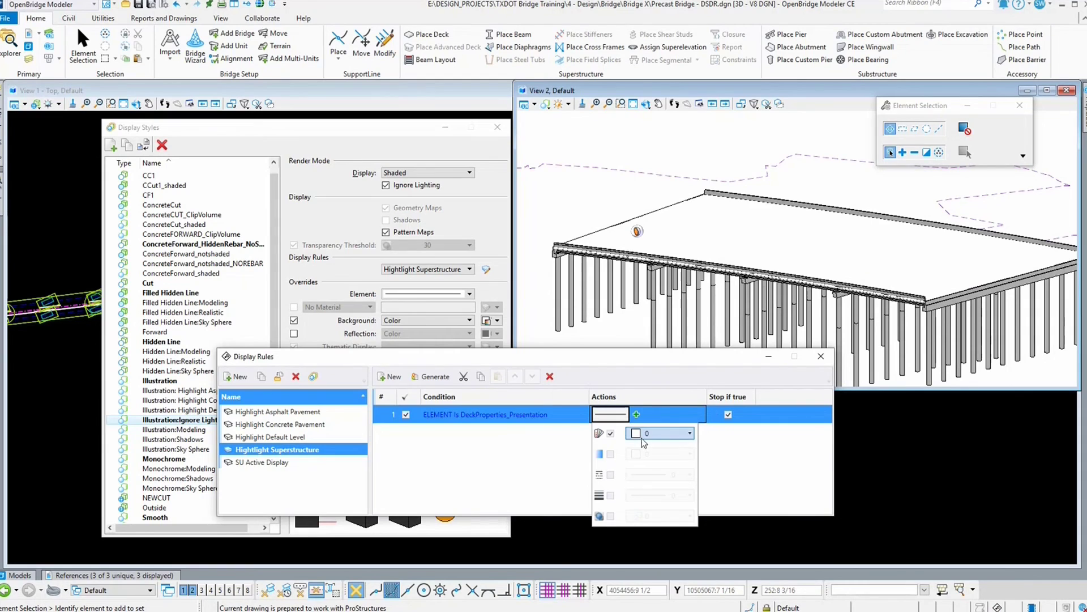
Step: Set the override color to 21
{"action": "left_click", "coordinate": [642, 437]}
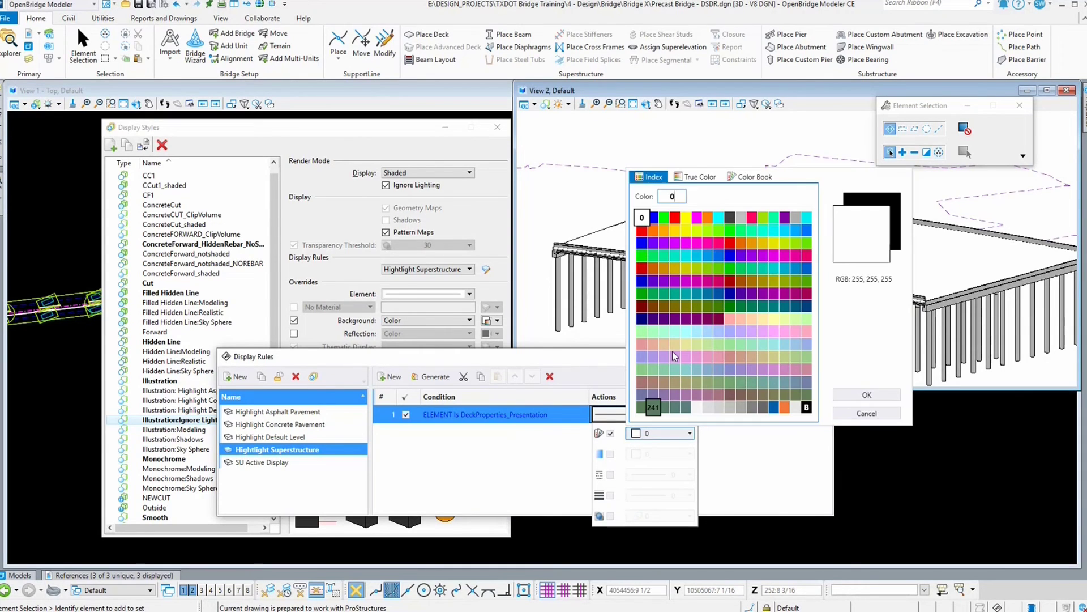
{"action": "double_click", "coordinate": [697, 230]}
{"action": "left_click", "coordinate": [635, 416]}
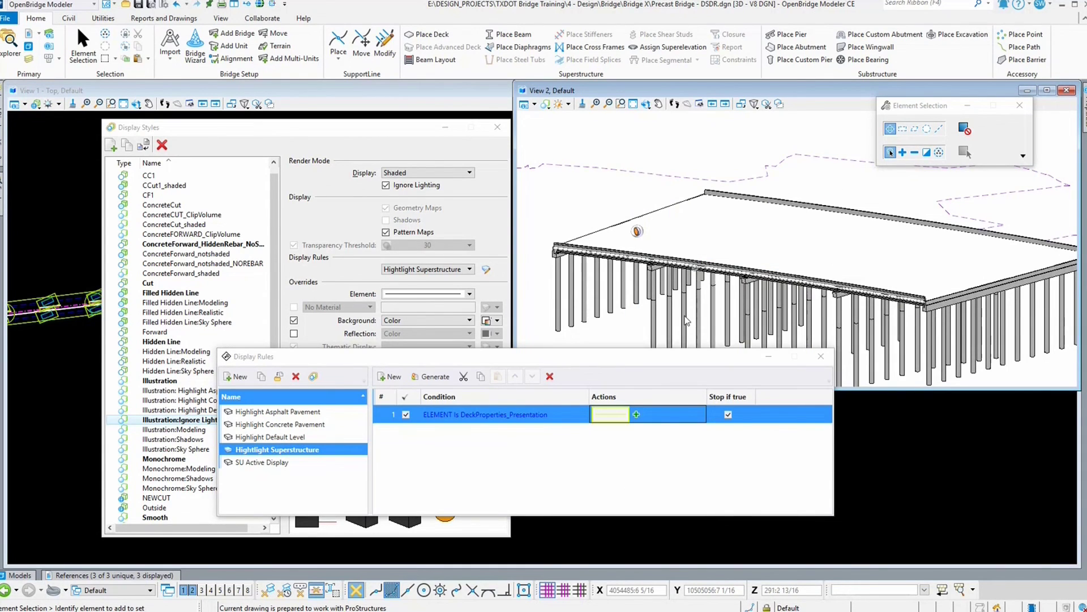
Step: Change the rule's override color to 5 and enable a transparency override set to 80
{"action": "left_click", "coordinate": [634, 417]}
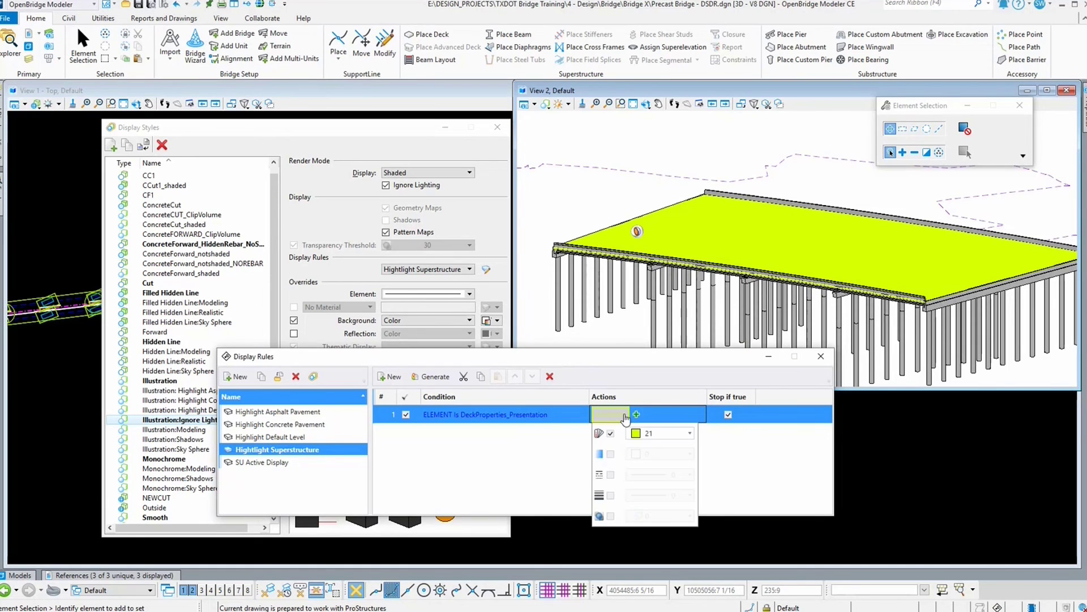
{"action": "left_click", "coordinate": [650, 430]}
{"action": "double_click", "coordinate": [698, 217]}
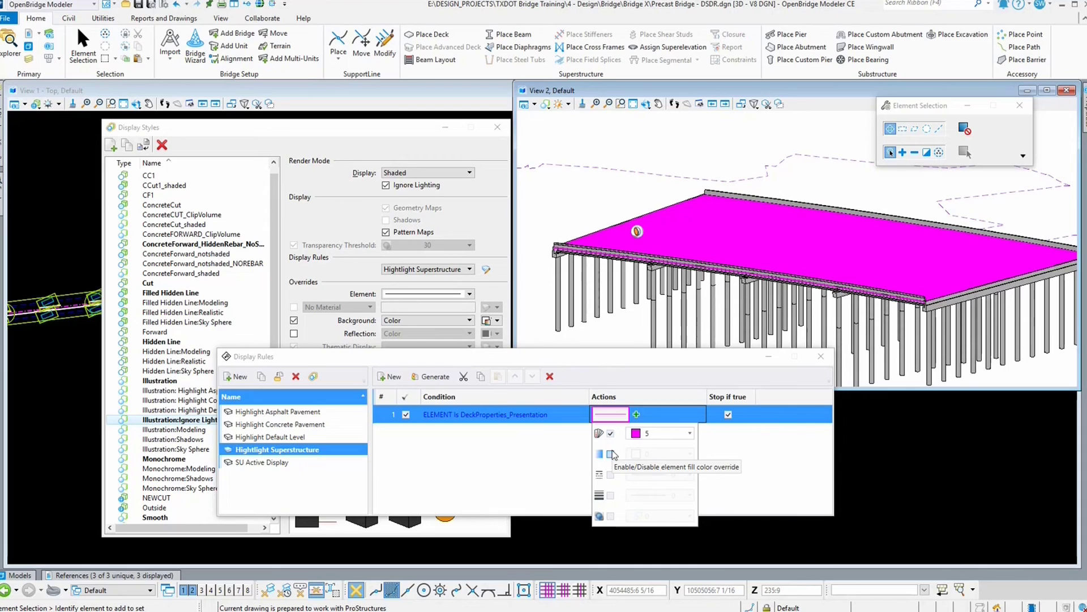
{"action": "left_click", "coordinate": [610, 517]}
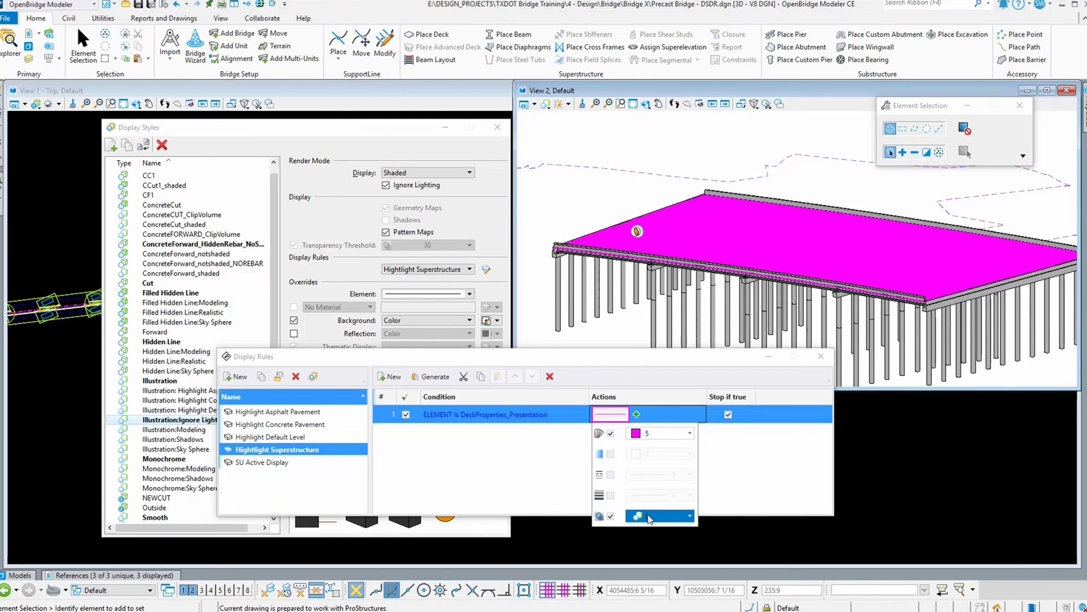
{"action": "left_click", "coordinate": [635, 515]}
{"action": "left_click", "coordinate": [651, 454]}
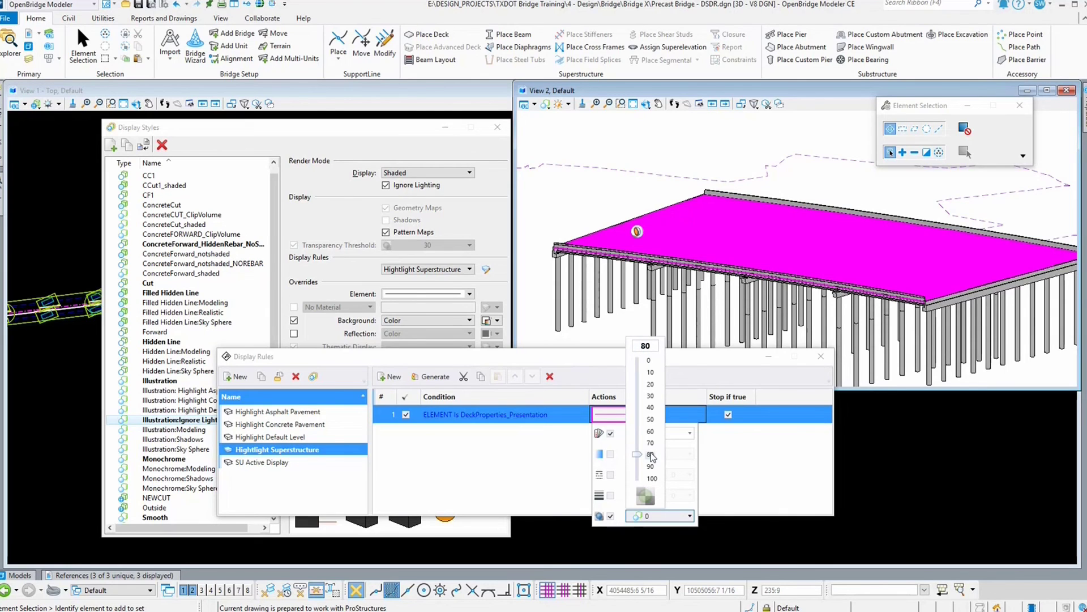
{"action": "left_click", "coordinate": [732, 471]}
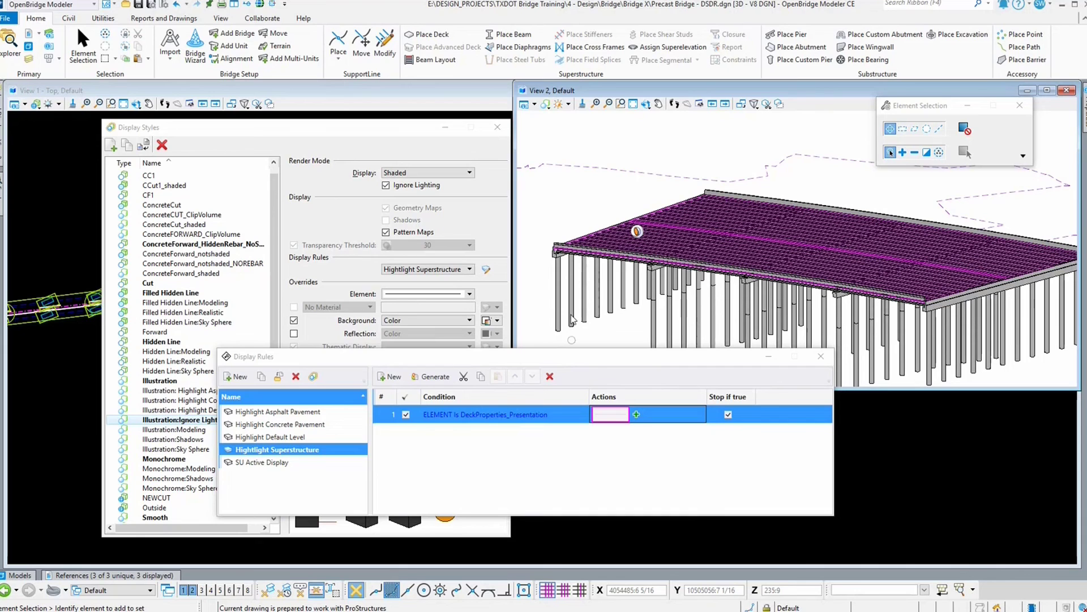
Step: Extend the rule's condition with an OR criterion: ELEMENT Is Barrier_Presentation
{"action": "scroll", "coordinate": [578, 244], "scroll_direction": "up", "scroll_amount": 2}
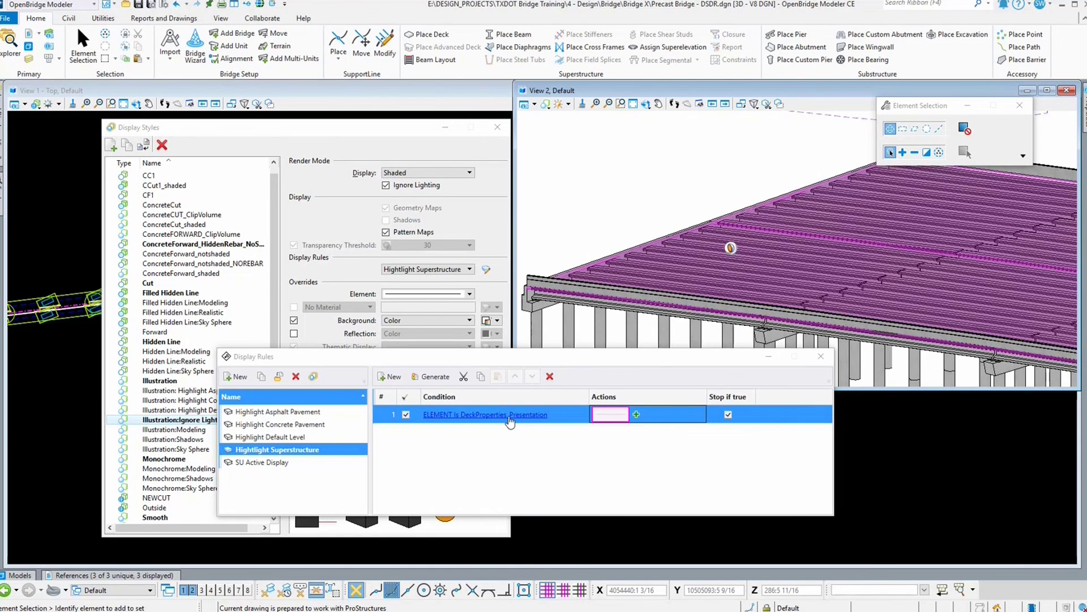
{"action": "left_click", "coordinate": [471, 418]}
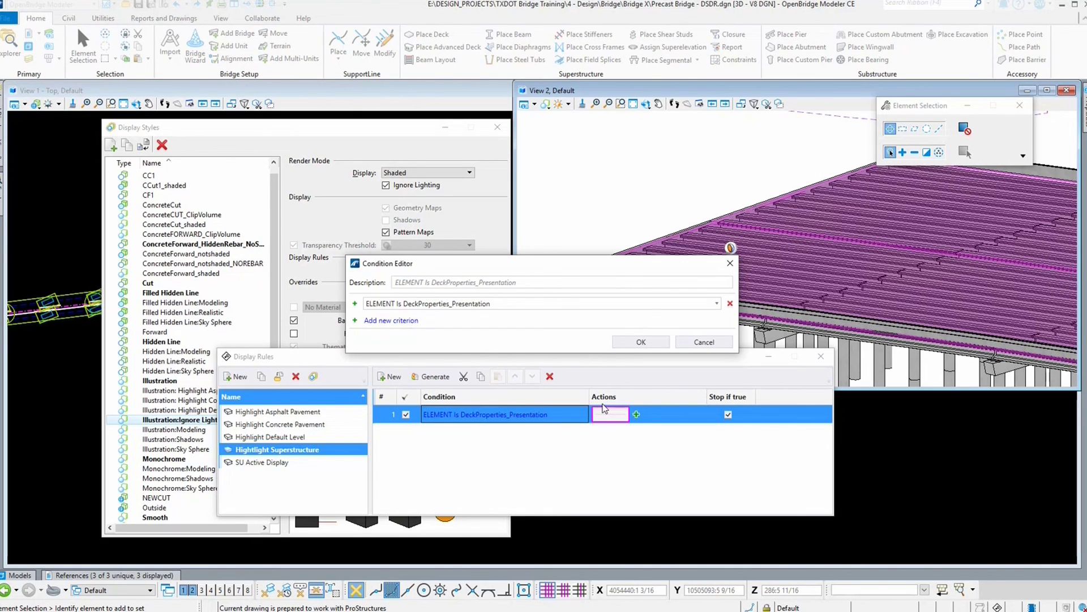
{"action": "left_click", "coordinate": [377, 320]}
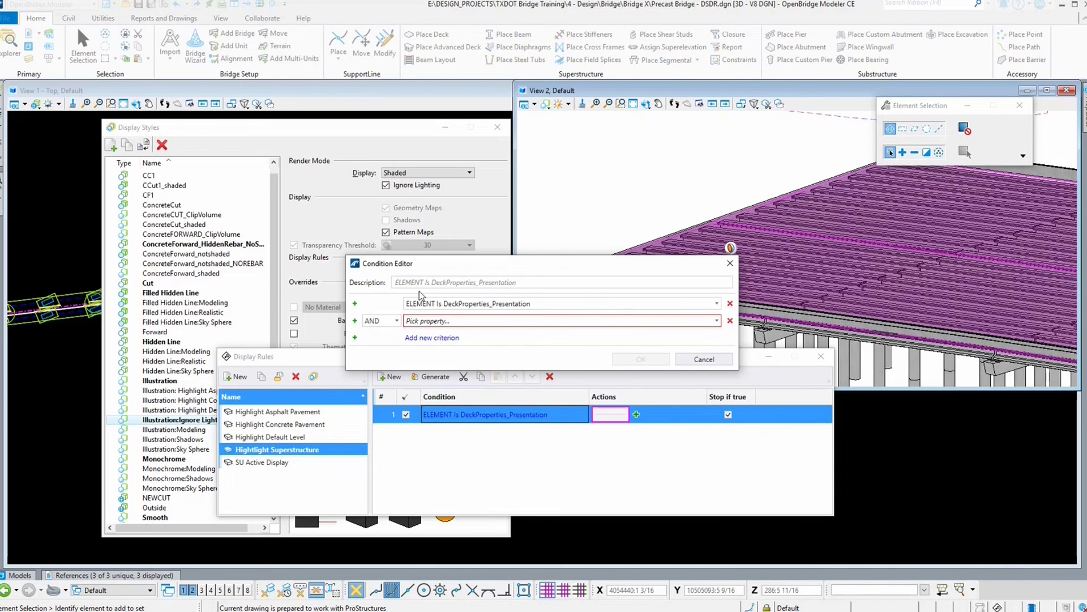
{"action": "left_click", "coordinate": [395, 321]}
{"action": "left_click", "coordinate": [386, 346]}
{"action": "left_click", "coordinate": [477, 321]}
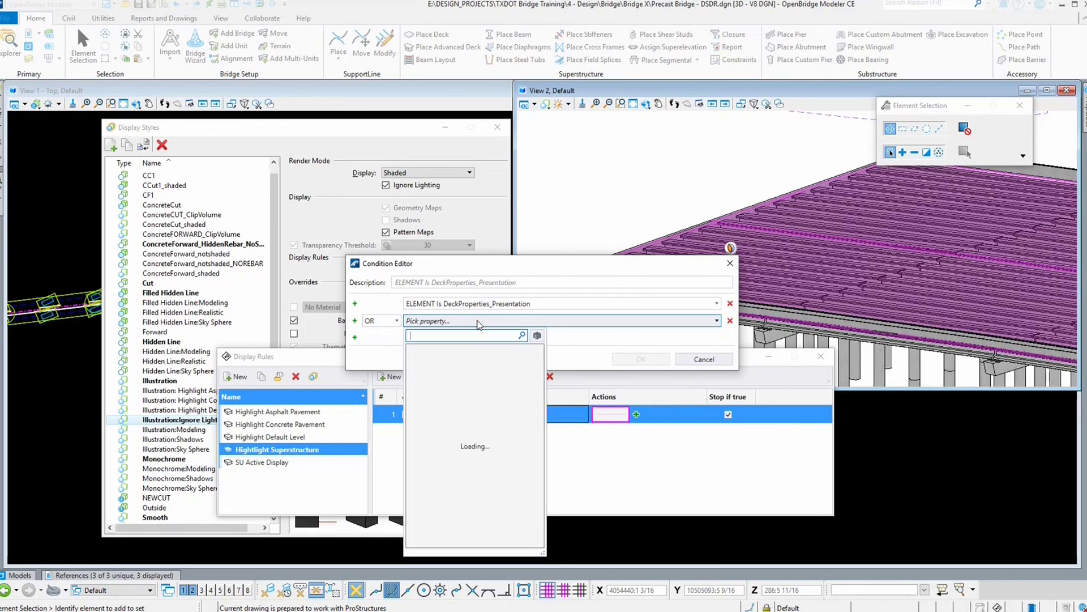
{"action": "type", "text": "barrier"}
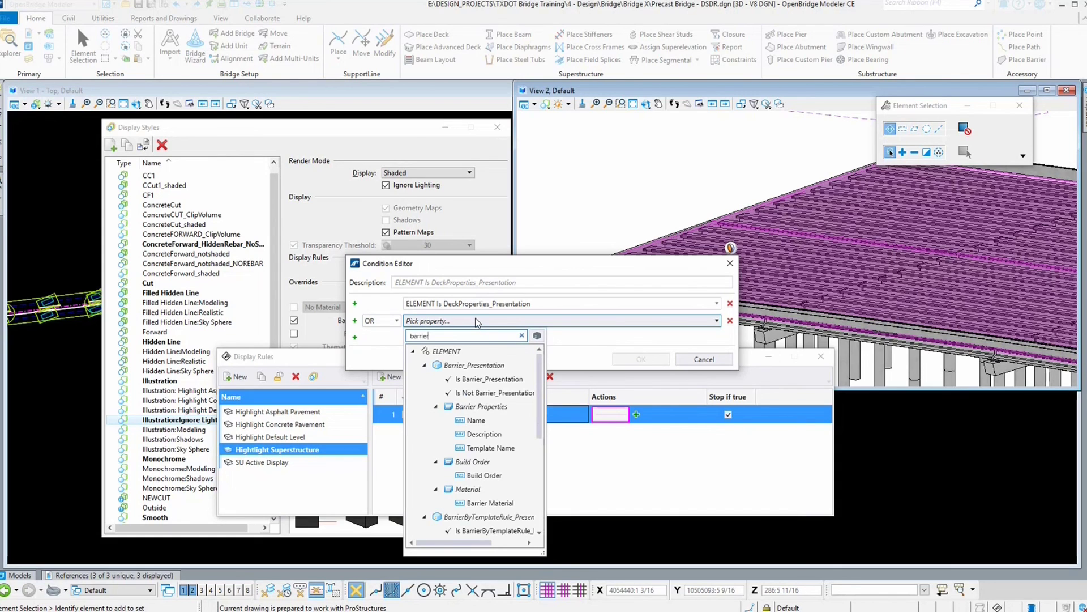
{"action": "left_click", "coordinate": [485, 379]}
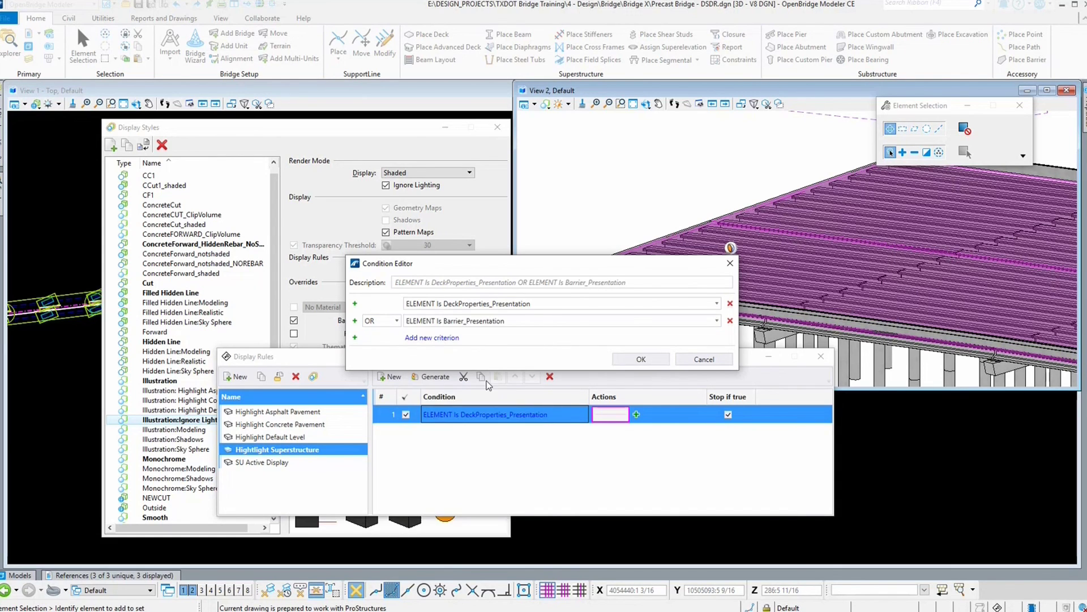
{"action": "left_click", "coordinate": [625, 360]}
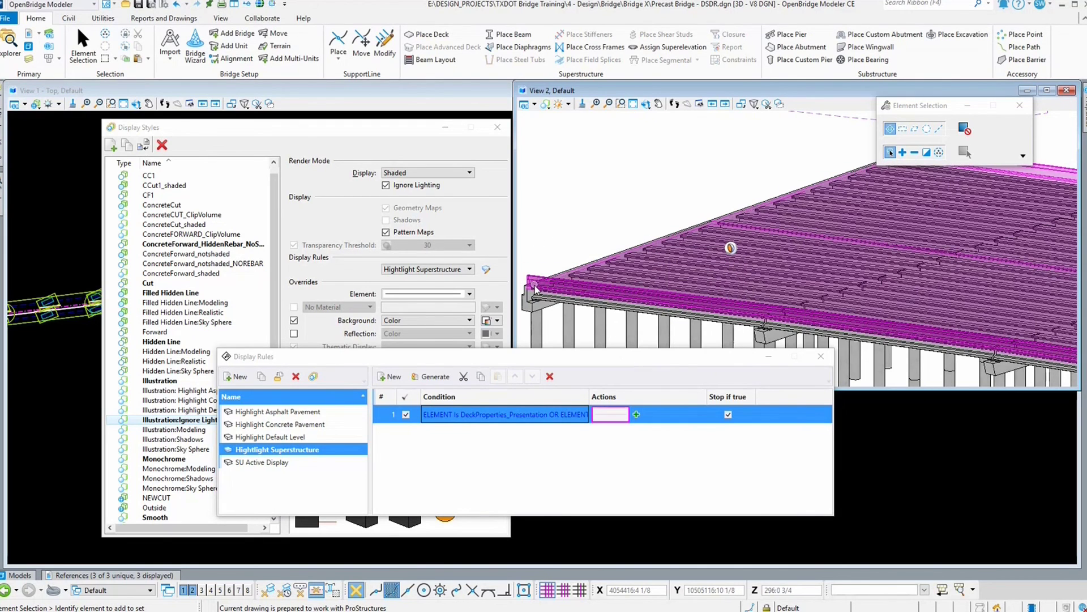
Step: Add another OR criterion, ELEMENT Is BeamSegment_Presentation, to the rule's condition
{"action": "scroll", "coordinate": [535, 287], "scroll_direction": "up", "scroll_amount": 5}
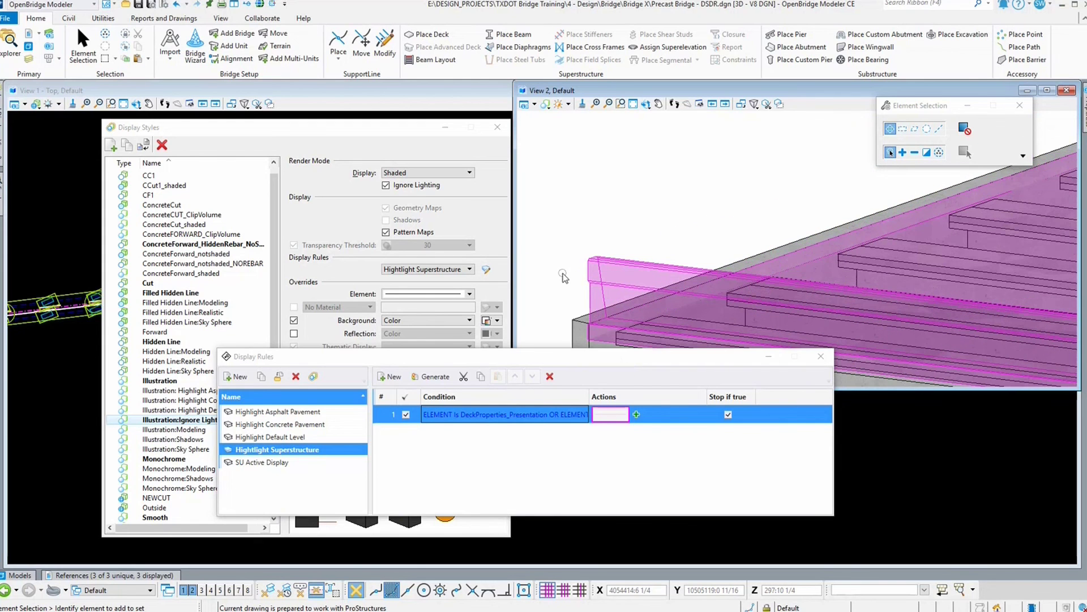
{"action": "scroll", "coordinate": [563, 276], "scroll_direction": "down", "scroll_amount": 5}
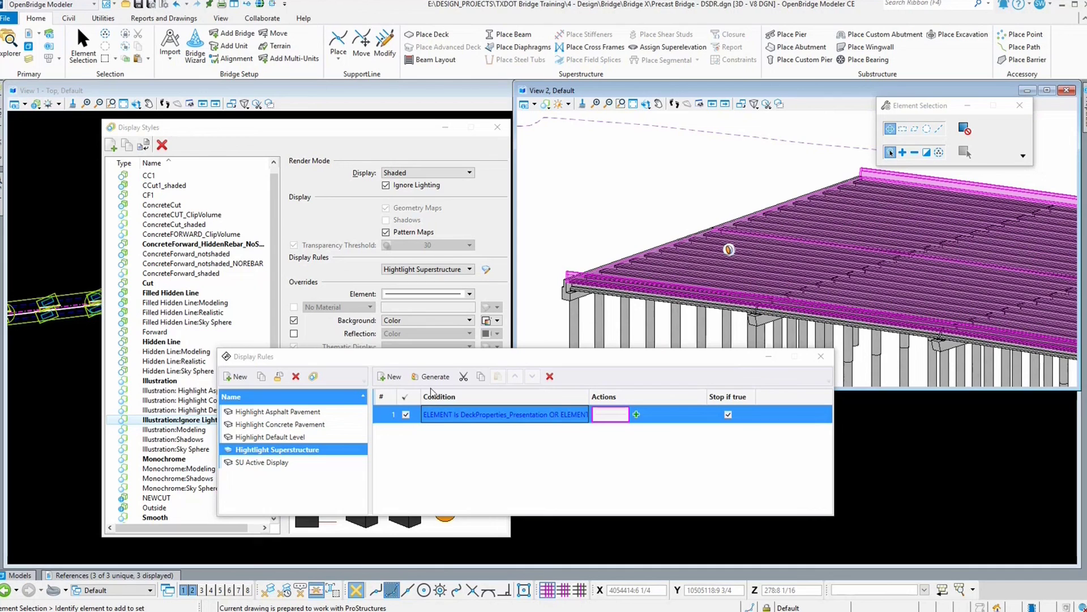
{"action": "double_click", "coordinate": [461, 415]}
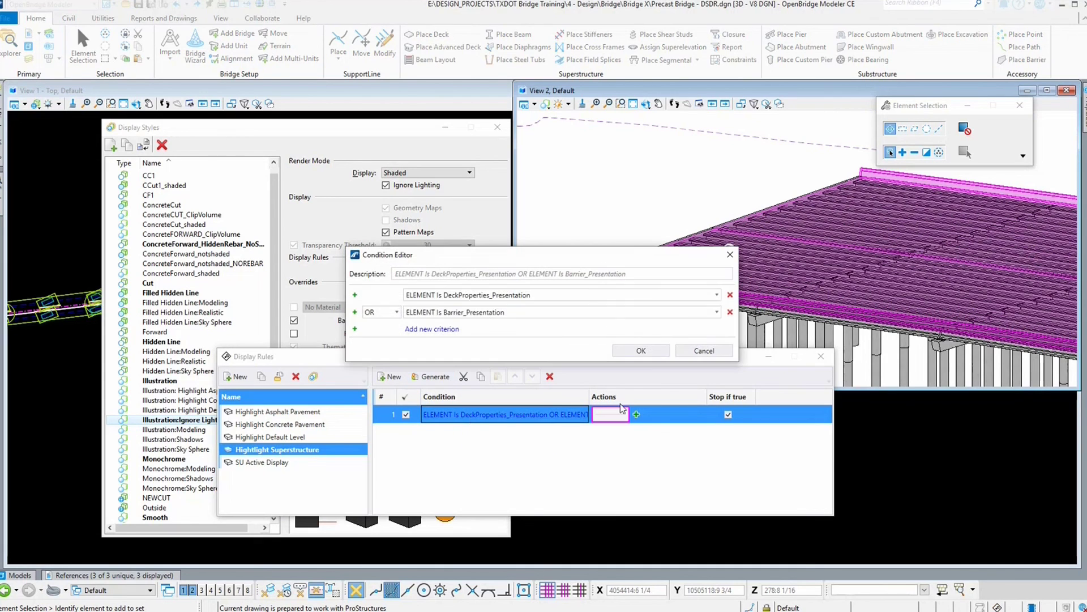
{"action": "left_click", "coordinate": [458, 329]}
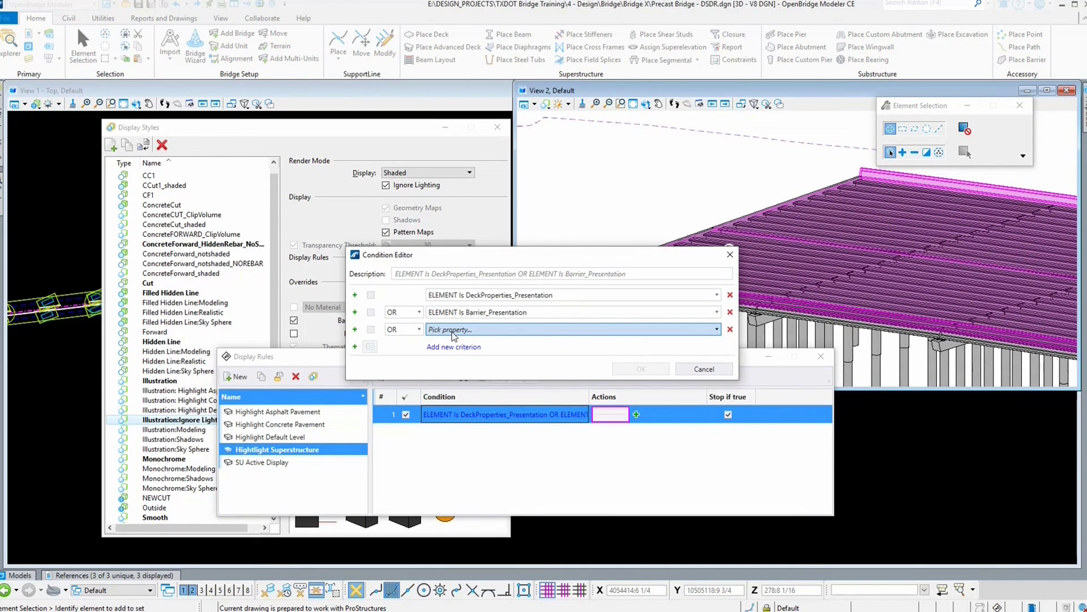
{"action": "left_click", "coordinate": [453, 332]}
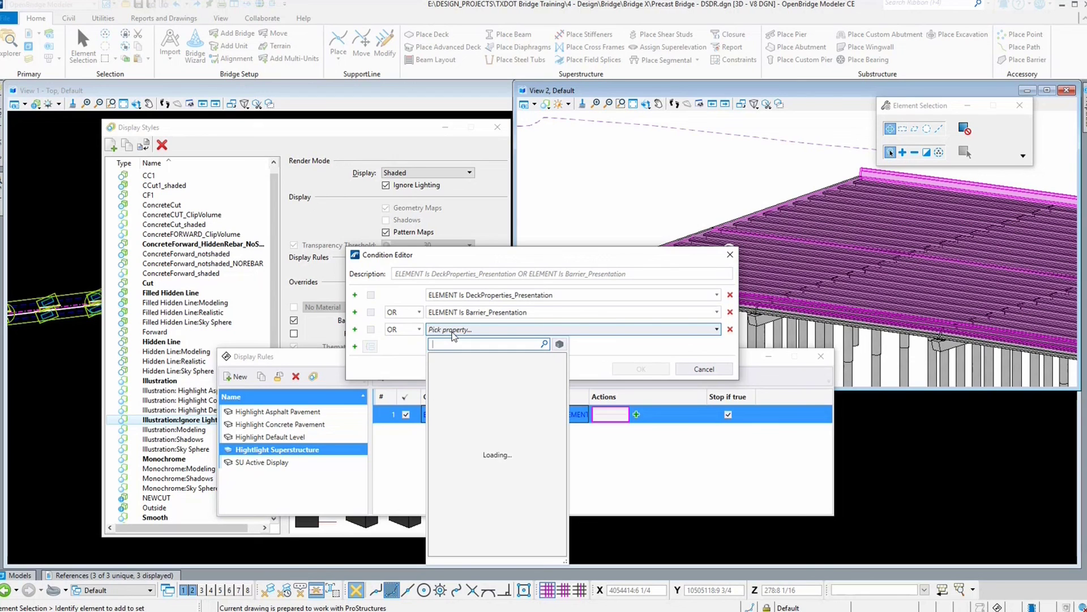
{"action": "type", "text": "beam"}
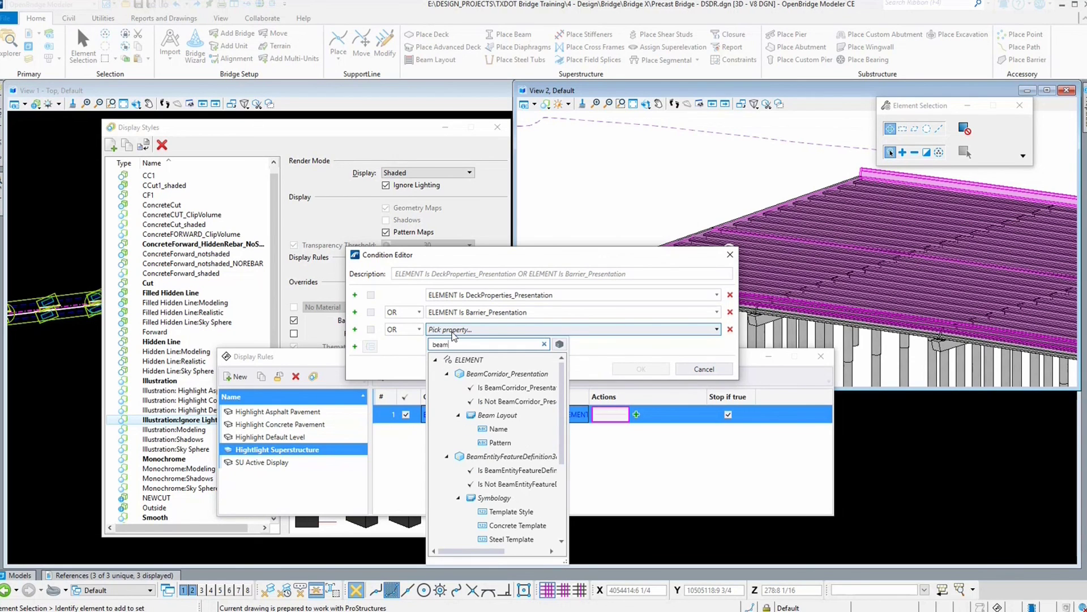
{"action": "type", "text": "se"}
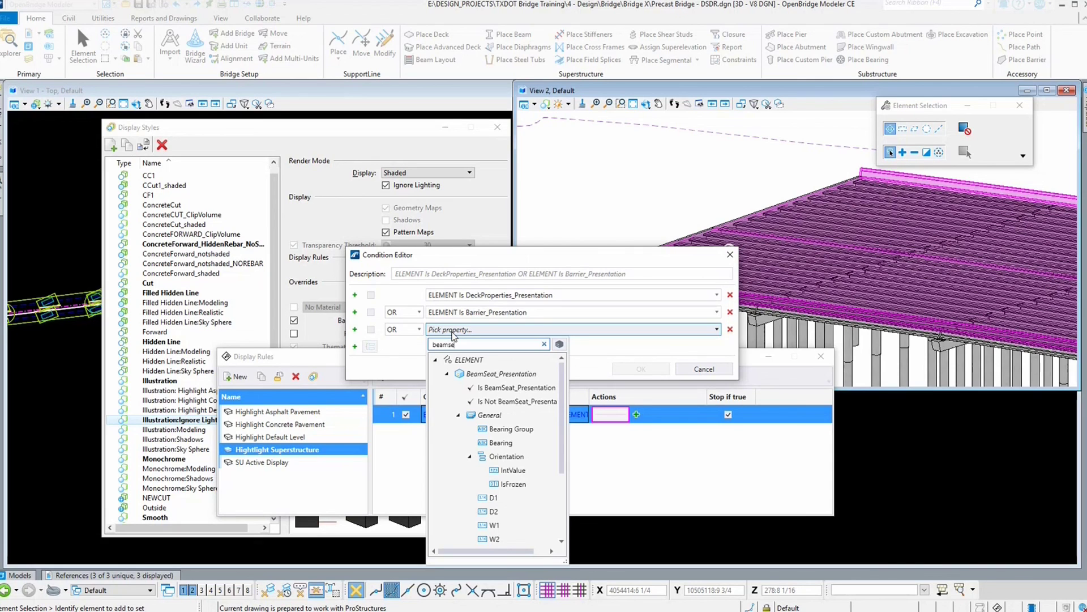
{"action": "type", "text": "g"}
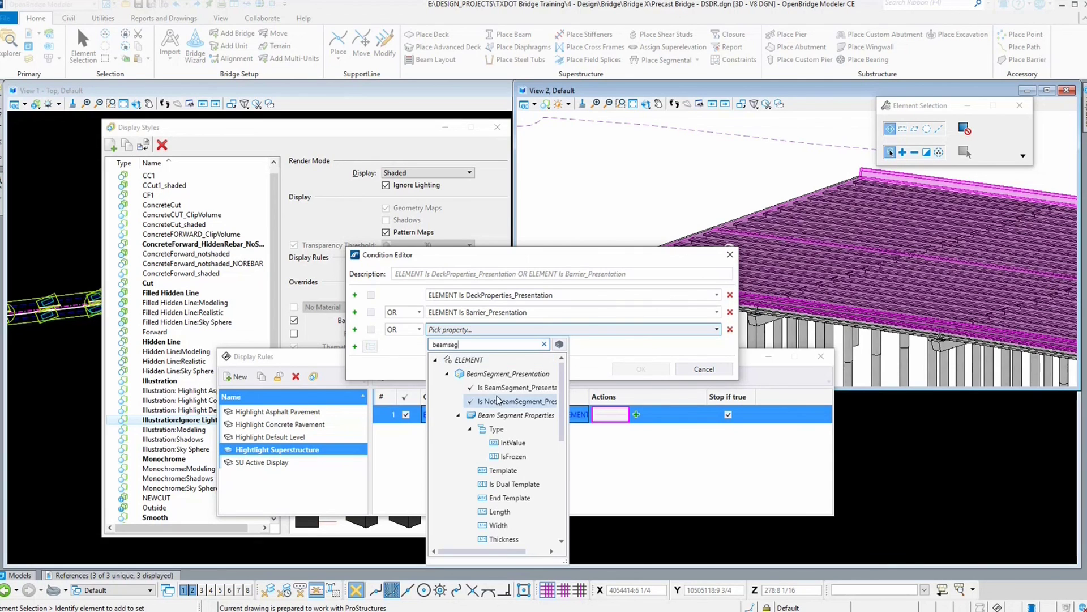
{"action": "left_click", "coordinate": [511, 388]}
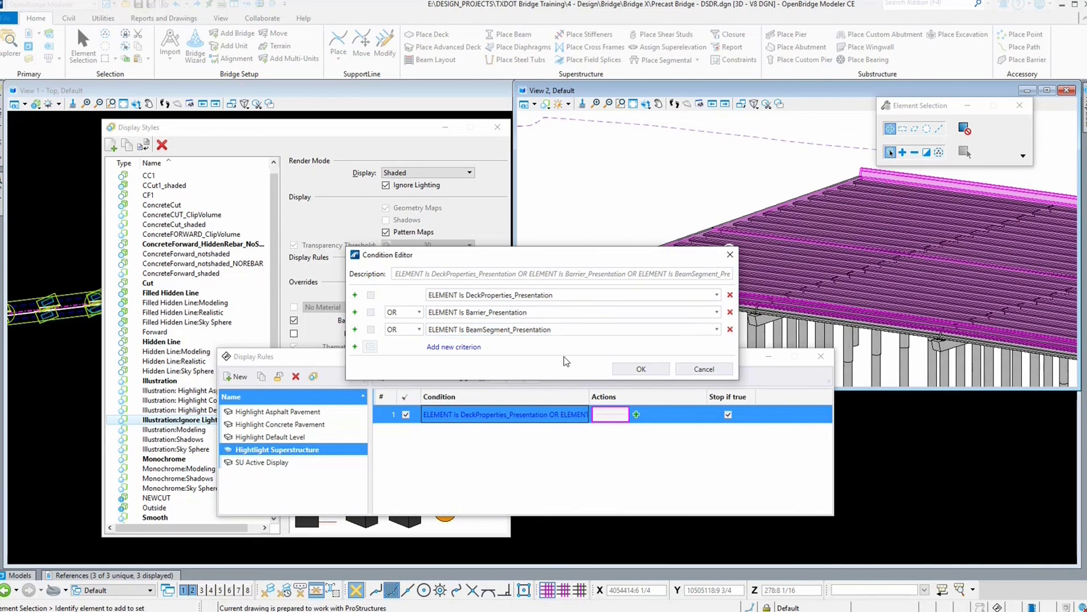
{"action": "left_click", "coordinate": [623, 370]}
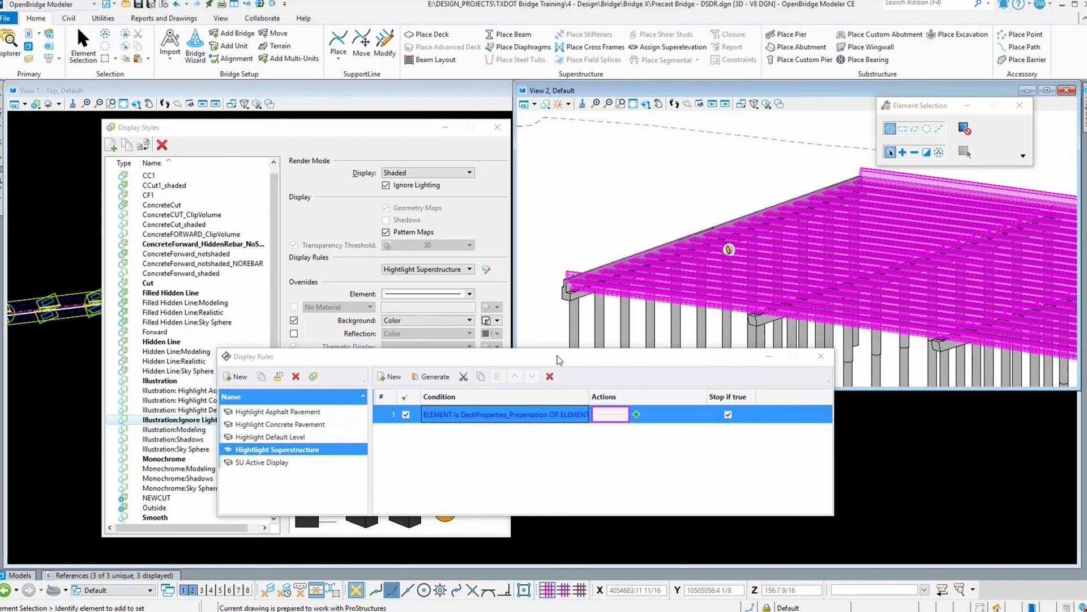
{"action": "left_click_drag", "start_coordinate": [561, 358], "coordinate": [788, 375]}
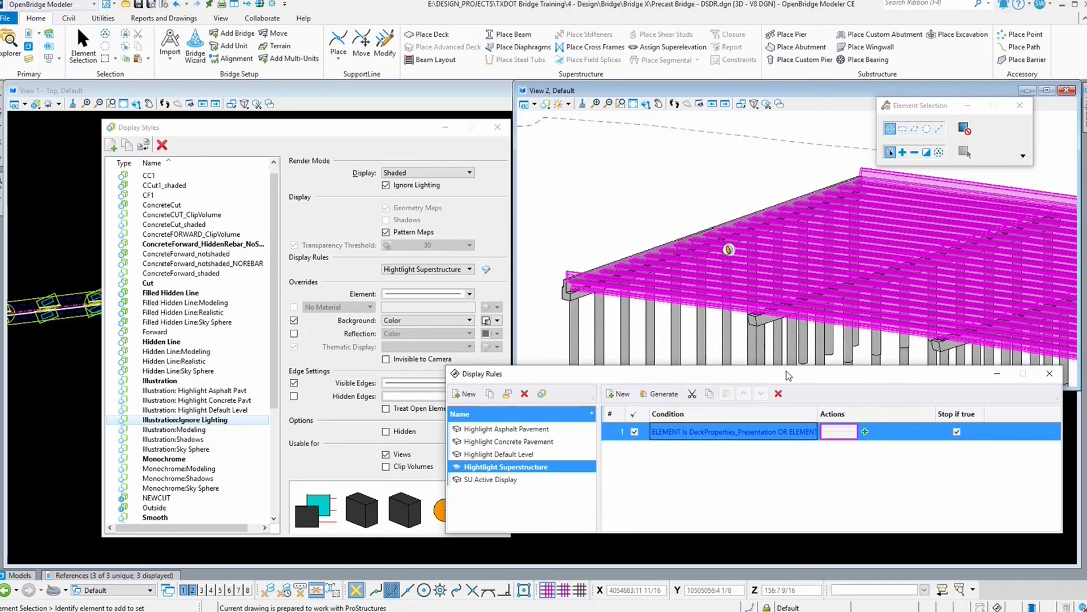